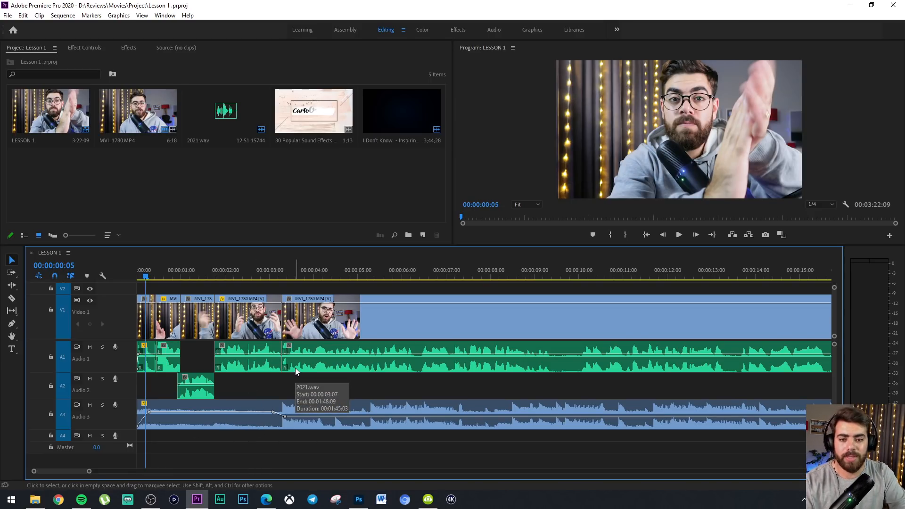
Import the GTA San Andreas Definitive Edition and Fast & Furious Crossroads Review videos from the file explorer into the project
left_click(39, 498)
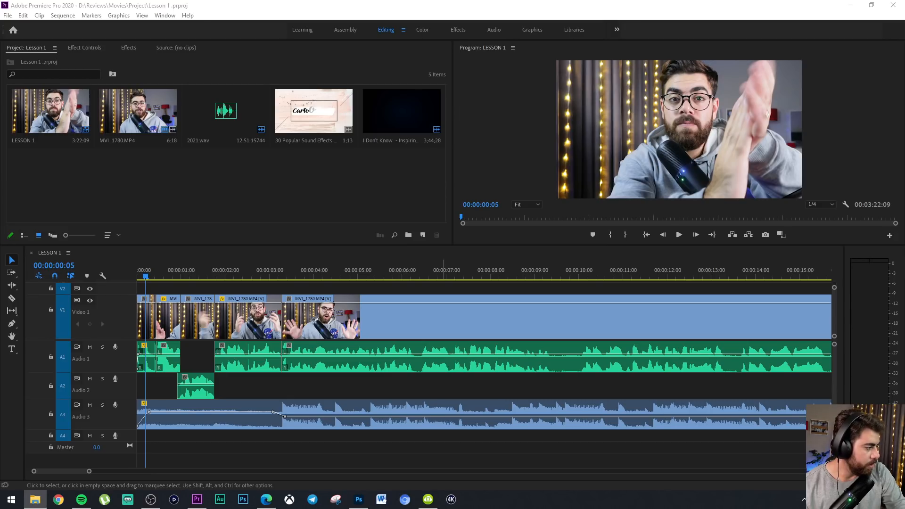
left_click_drag(904, 264, 360, 193)
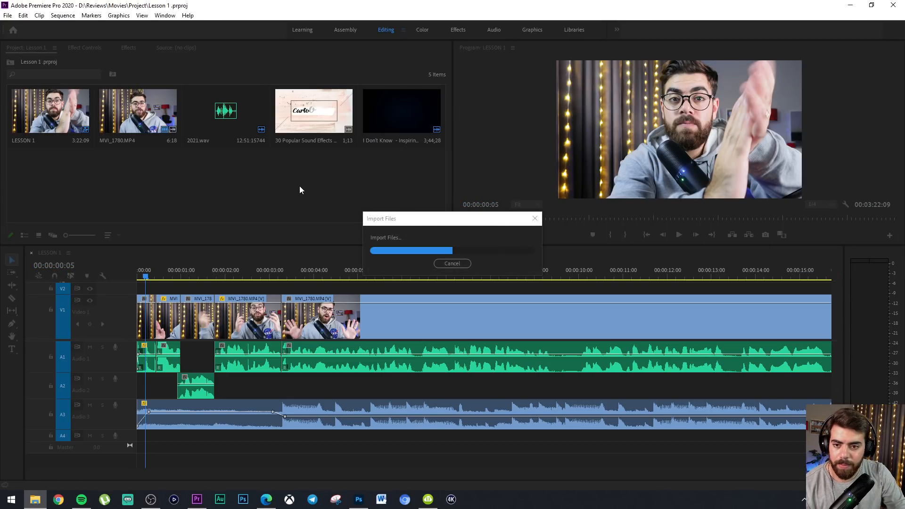
left_click(116, 194)
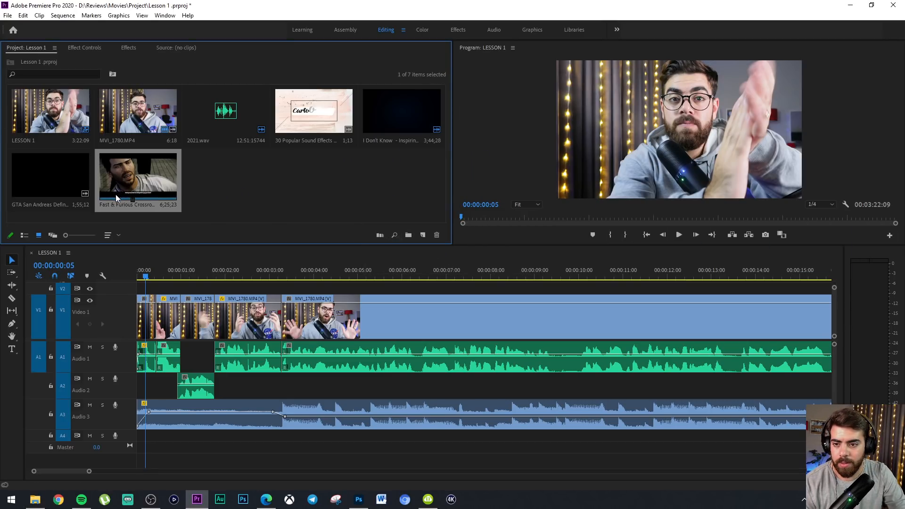
left_click(20, 203)
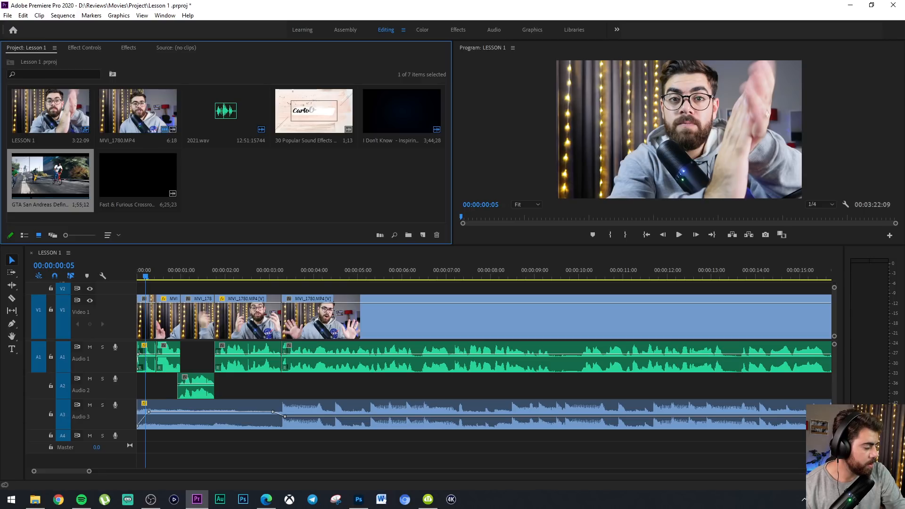
Import the image 01ZHEERI EP43.jpg into the project and return the playhead to the start of the sequence
key("alt+Tab")
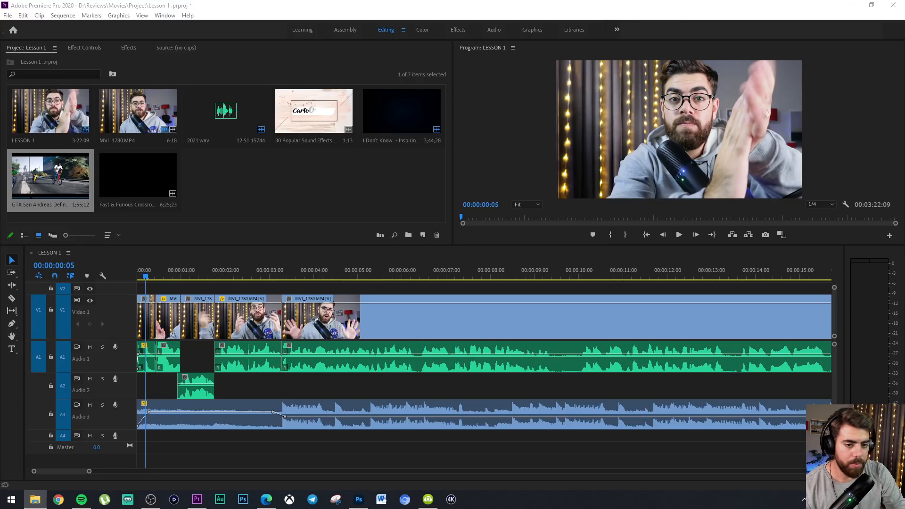
left_click_drag(904, 203, 339, 203)
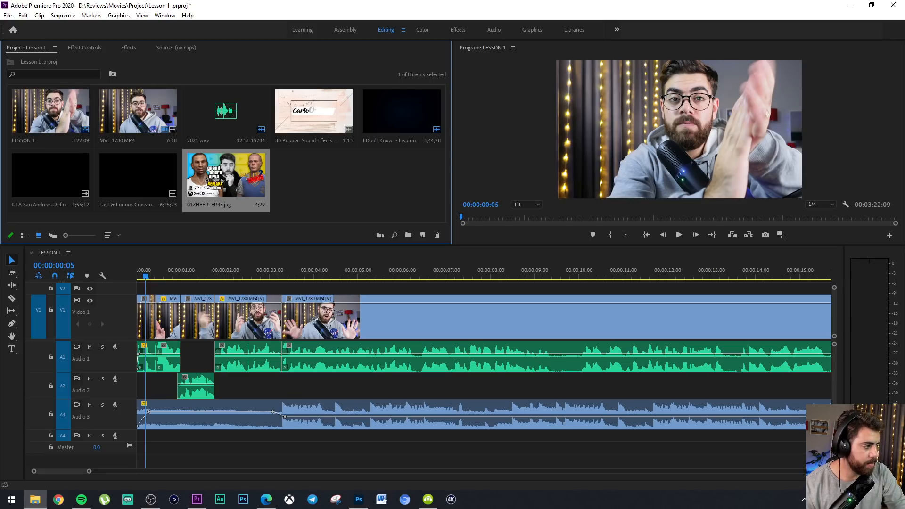
left_click_drag(186, 270, 95, 267)
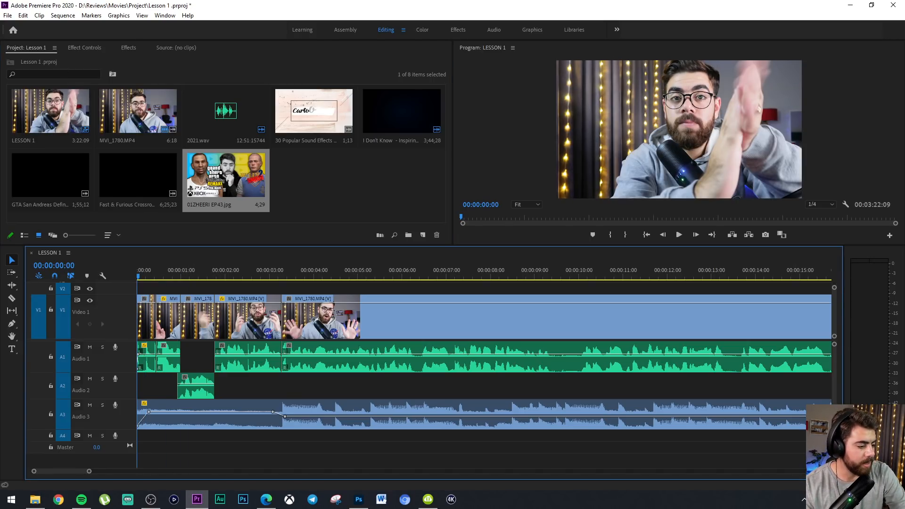
left_click(265, 499)
key("alt+Tab")
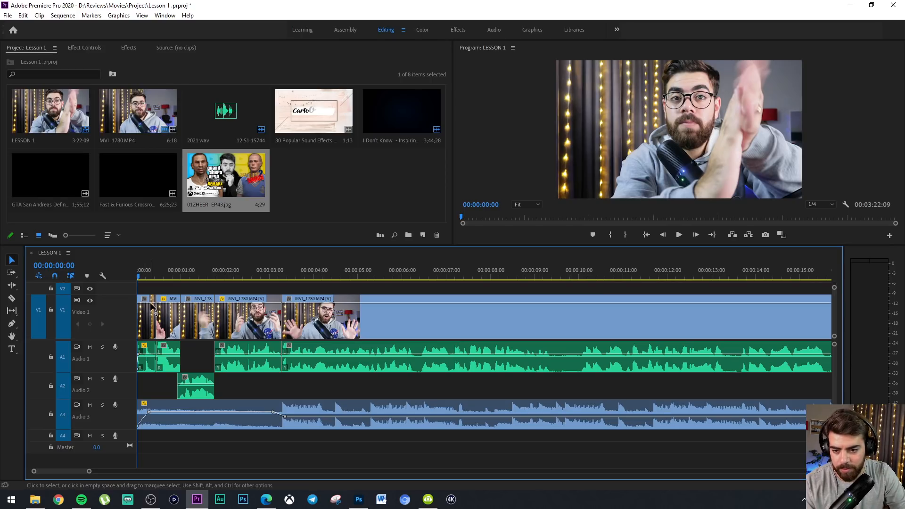
Try to shift all the clips together away from the sequence start, and undo the moves
left_click_drag(146, 286, 398, 452)
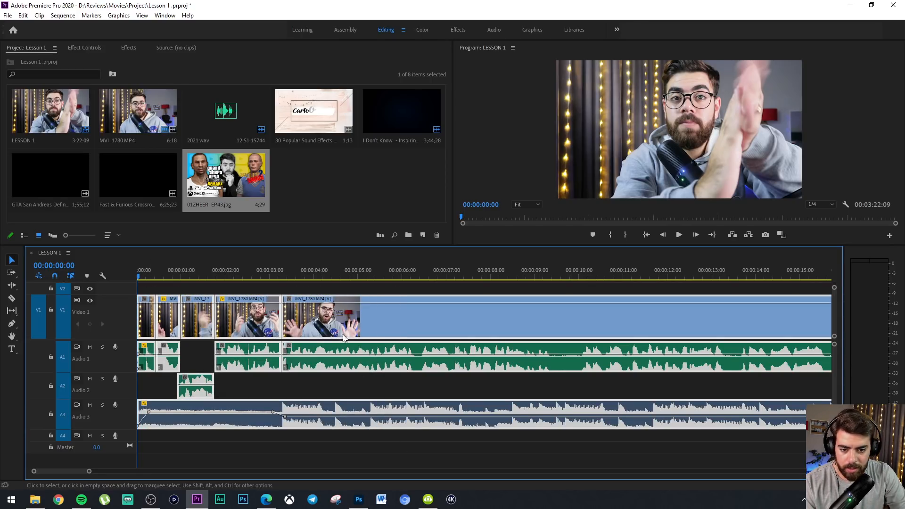
left_click_drag(343, 334, 363, 324)
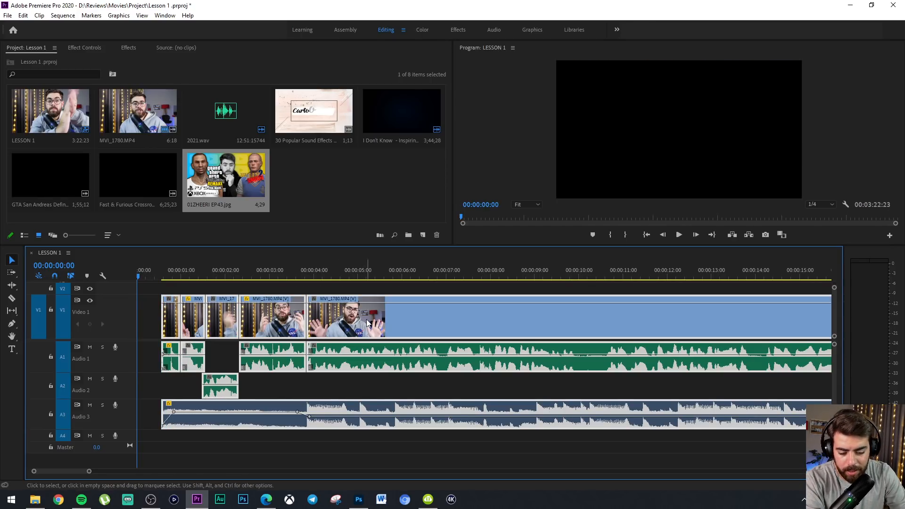
key("minus")
key("minus")
key("minus")
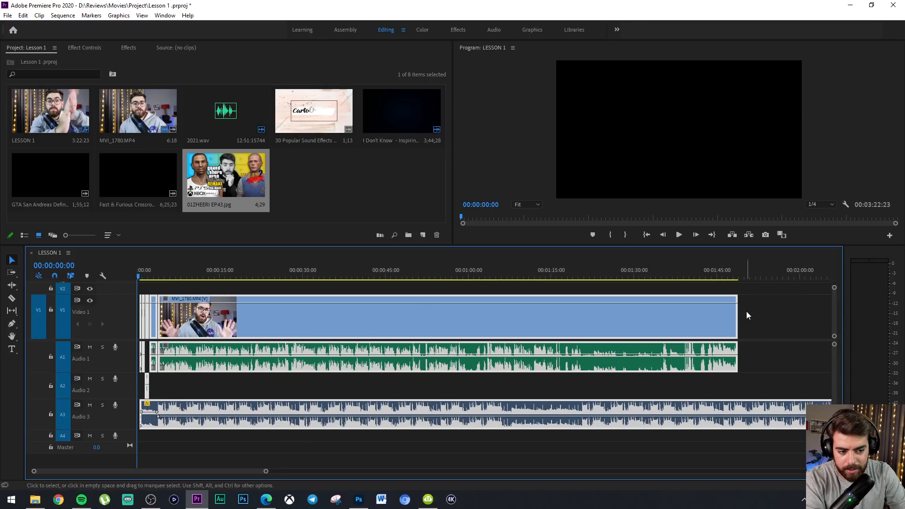
left_click_drag(669, 317, 680, 317)
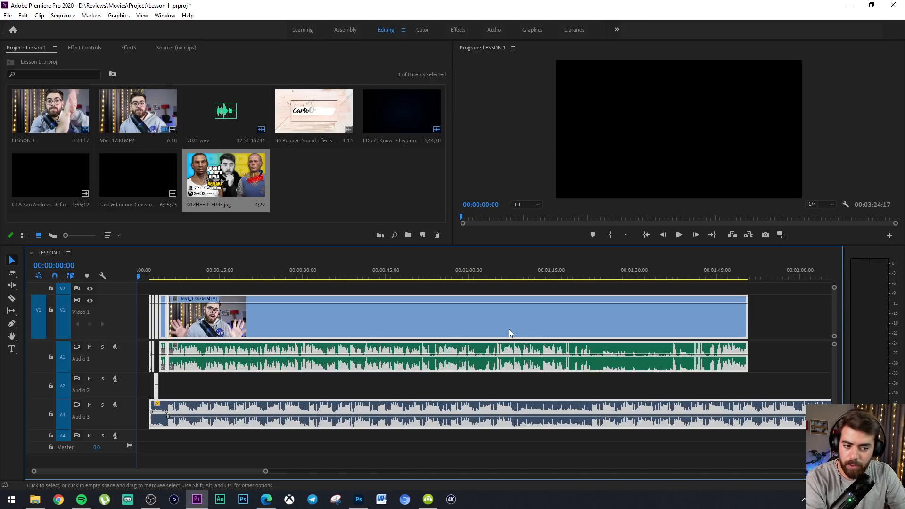
key("ctrl+z")
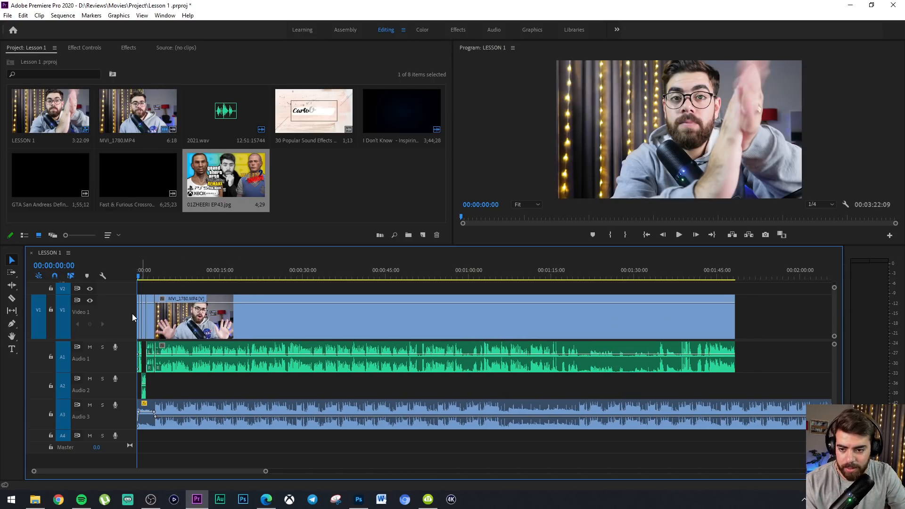
Select all clips on every track with Track Select Forward and move them to start at about 9.5 seconds
key("a")
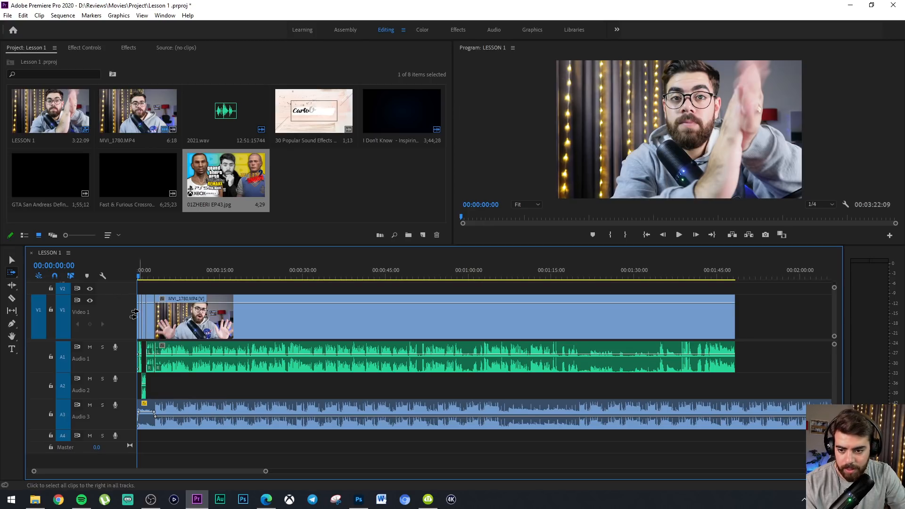
key("equal")
key("equal")
key("equal")
key("equal")
key("equal")
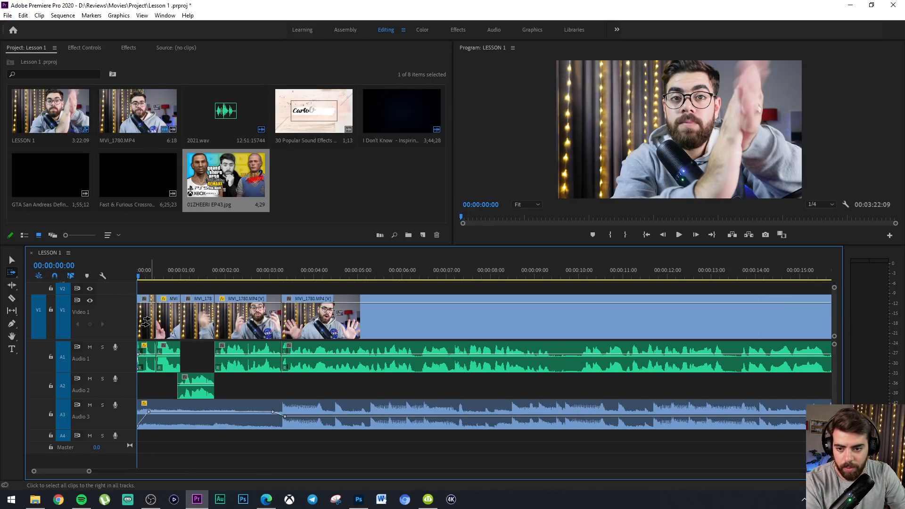
left_click(144, 319)
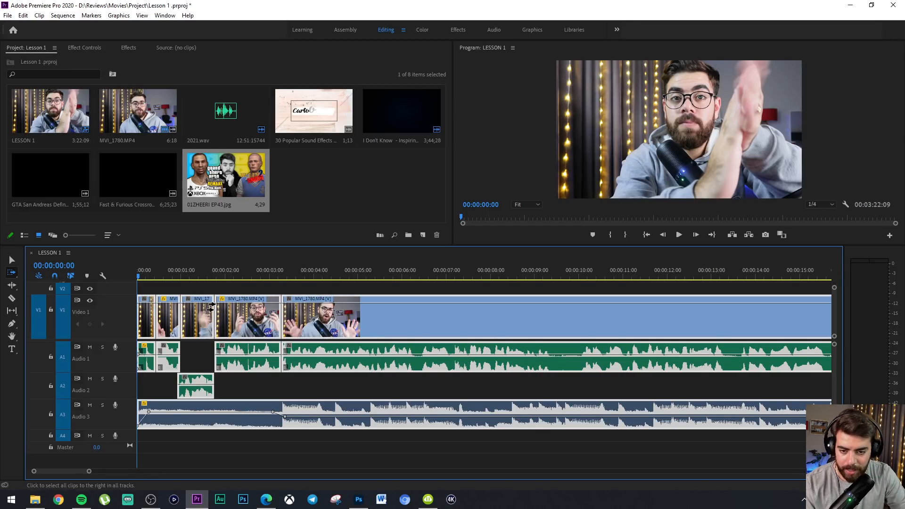
left_click(12, 260)
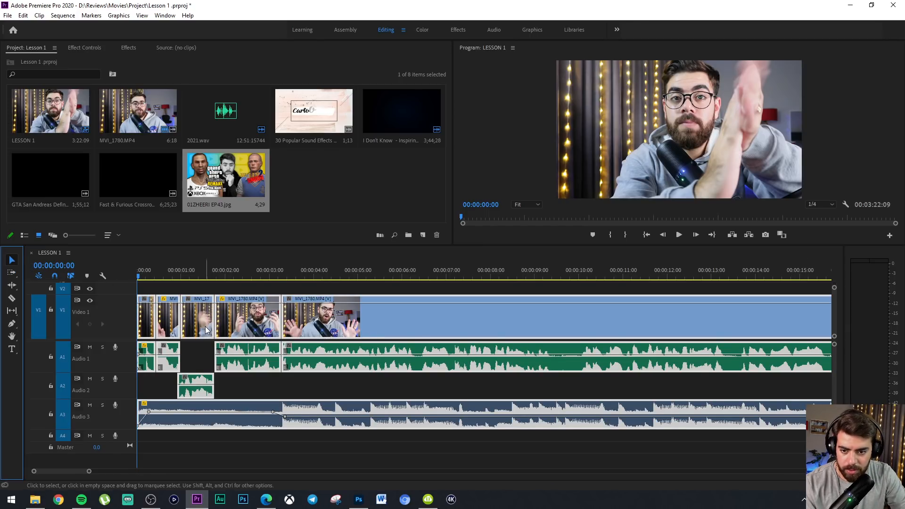
left_click_drag(208, 330, 629, 327)
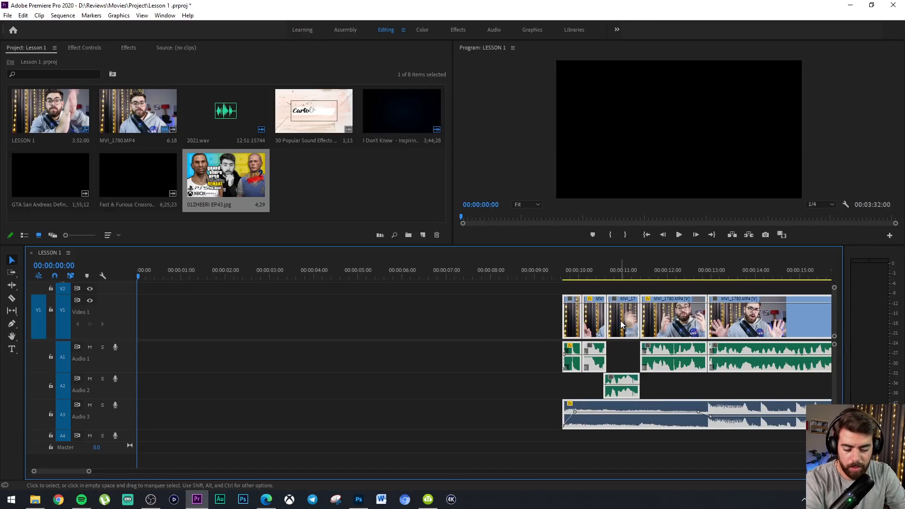
Open the Fast & Furious Crossroads Review clip in the source viewer, skim through it, and return to the project files
key("minus")
key("minus")
double_click(126, 177)
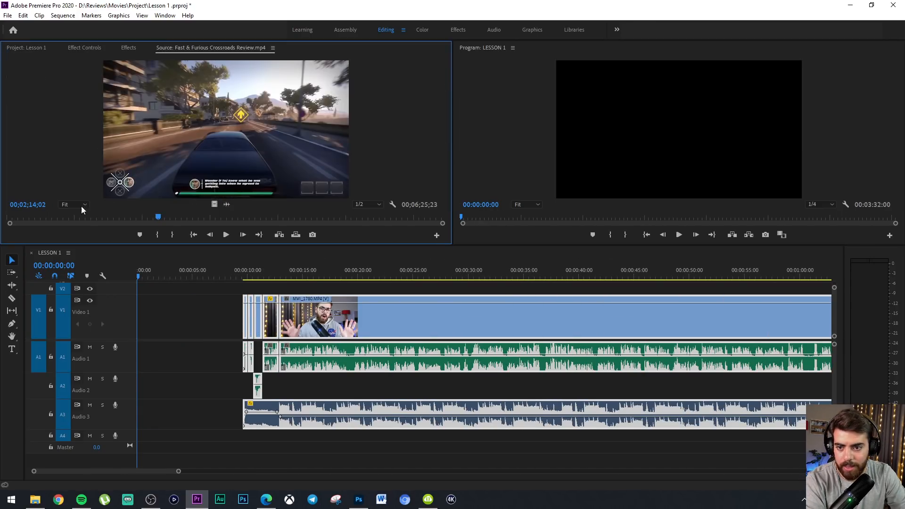
left_click_drag(14, 220, 62, 219)
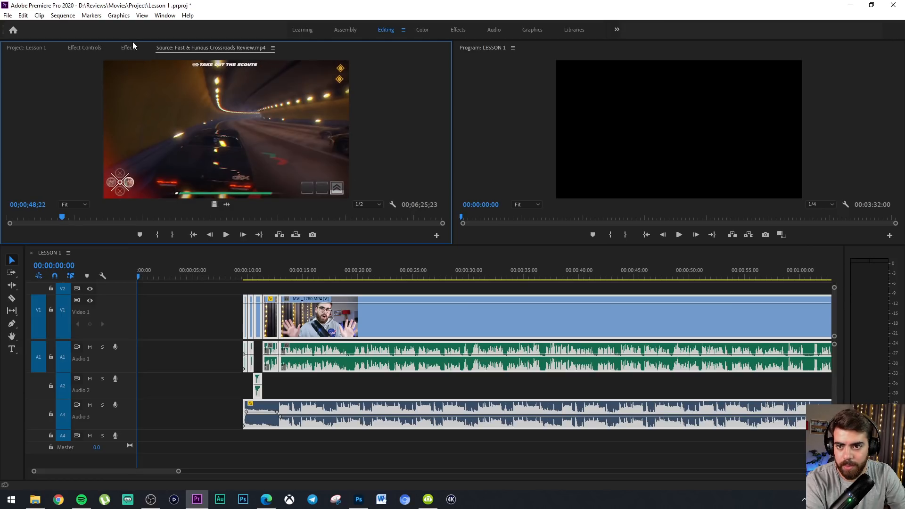
left_click(84, 48)
left_click(40, 47)
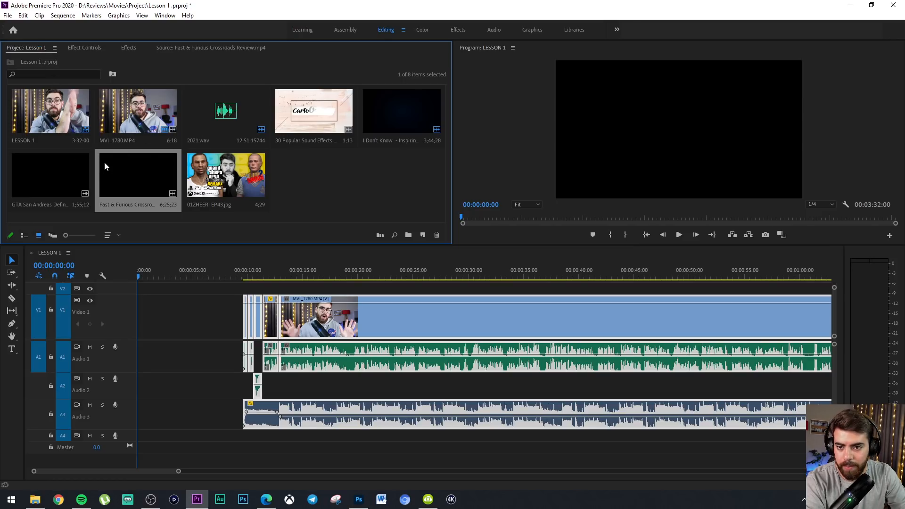
Open the GTA San Andreas clip in the source viewer and mark the In point at 00;00;06;17
double_click(24, 191)
left_click_drag(57, 214, 29, 216)
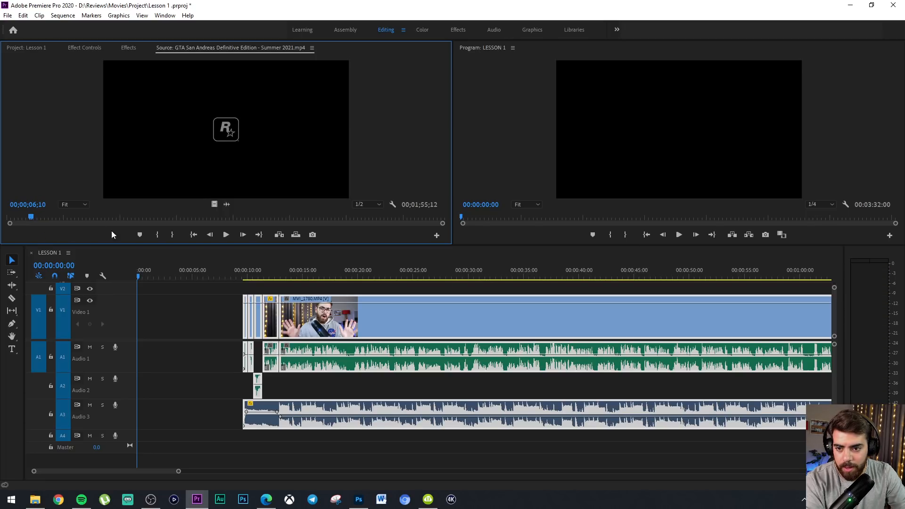
key("space")
Play the GTA San Andreas clip further and mark its Out point at 00;00;08;25, before the desert shot
key("space")
left_click(156, 237)
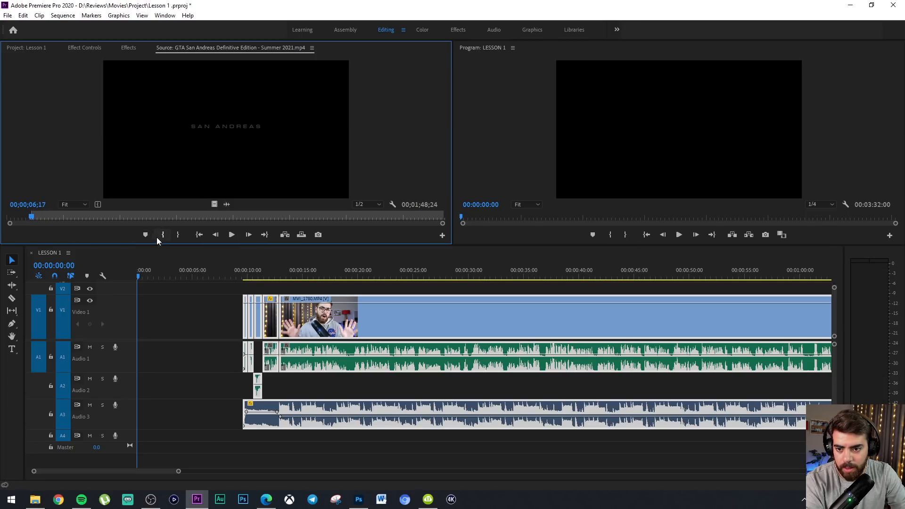
key("space")
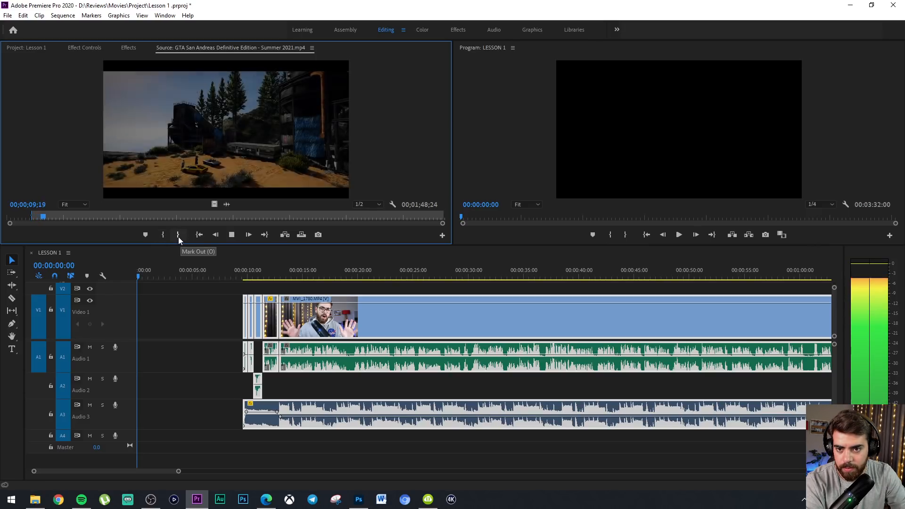
key("space")
left_click(41, 217)
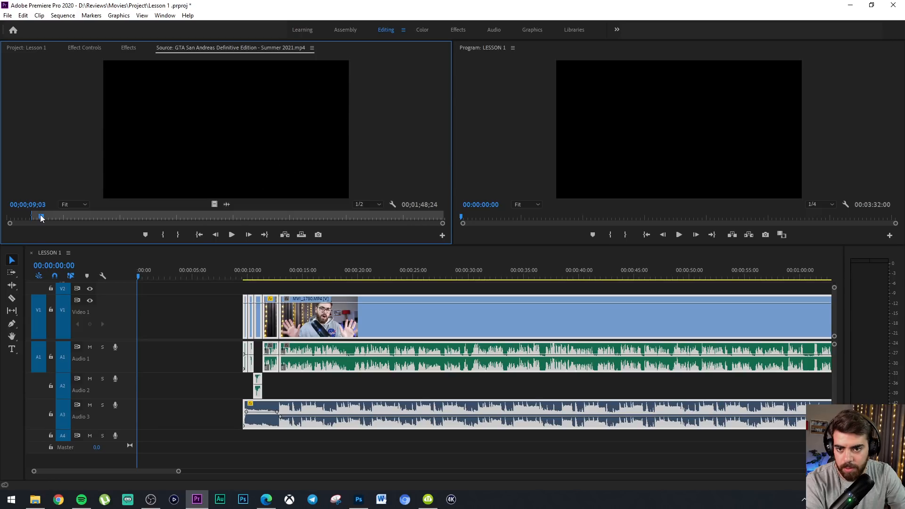
left_click(178, 234)
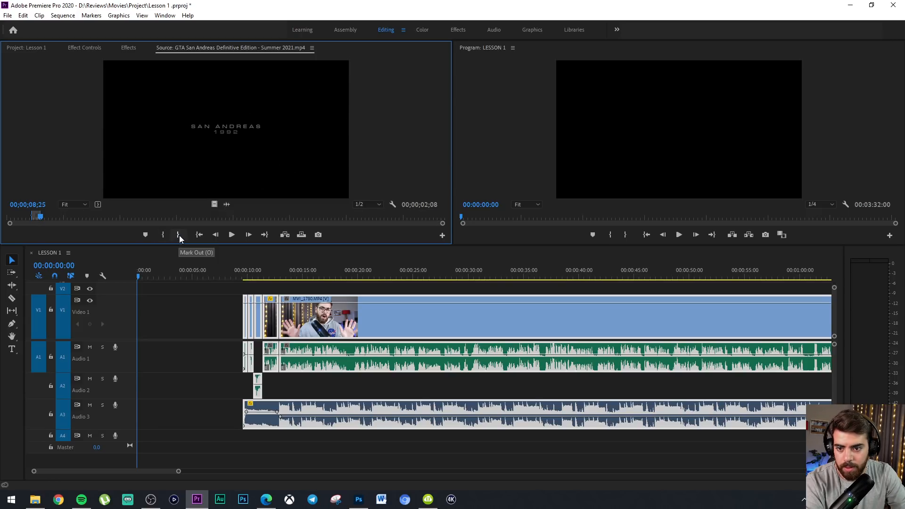
Place the marked GTA San Andreas excerpt at the start of V1 and A1 and play it back
mouse_move(220, 149)
left_mouse_down()
mouse_move(177, 320)
mouse_move(139, 325)
left_mouse_up()
key("equal")
key("equal")
key("equal")
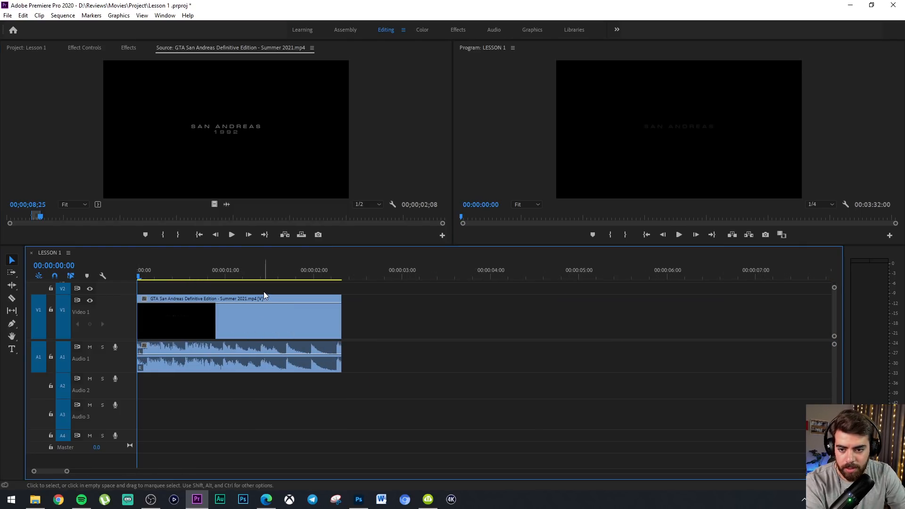
key("space")
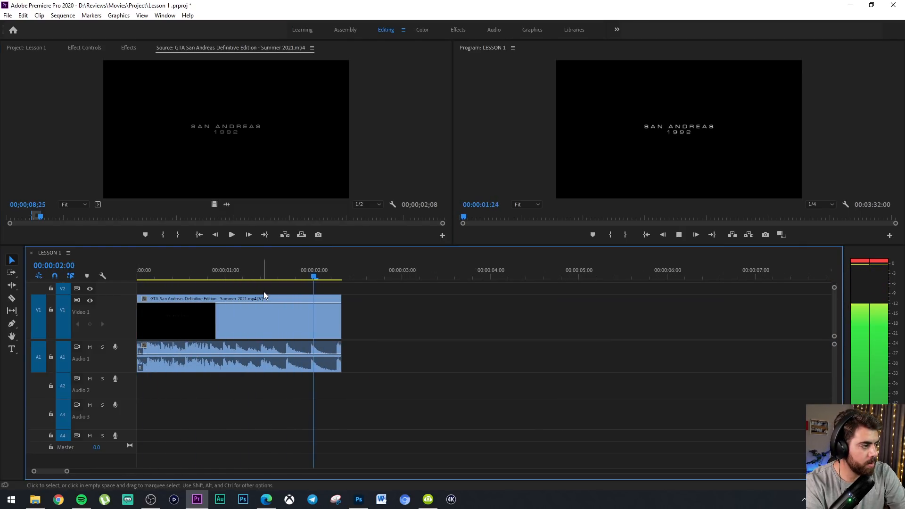
key("space")
Delete the gap between the GTA San Andreas excerpt and the talking-head clips, and play back the join
left_click(362, 313)
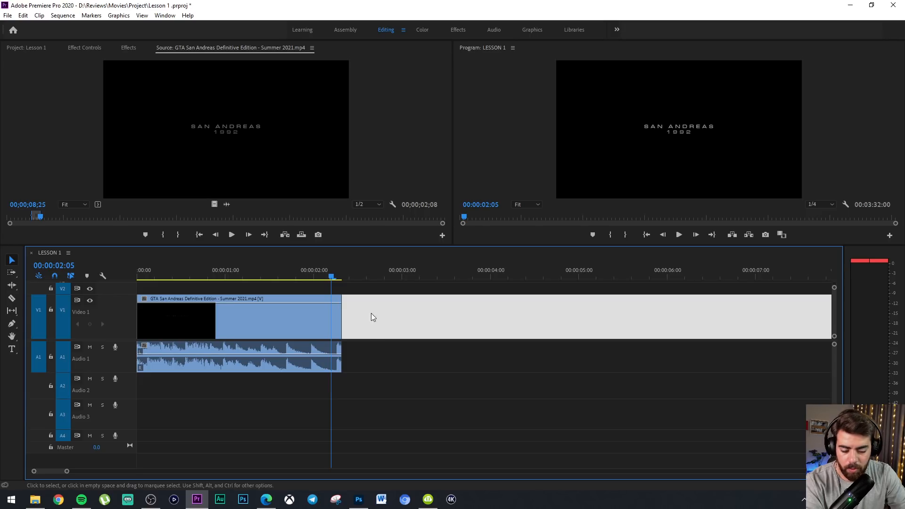
key("Delete")
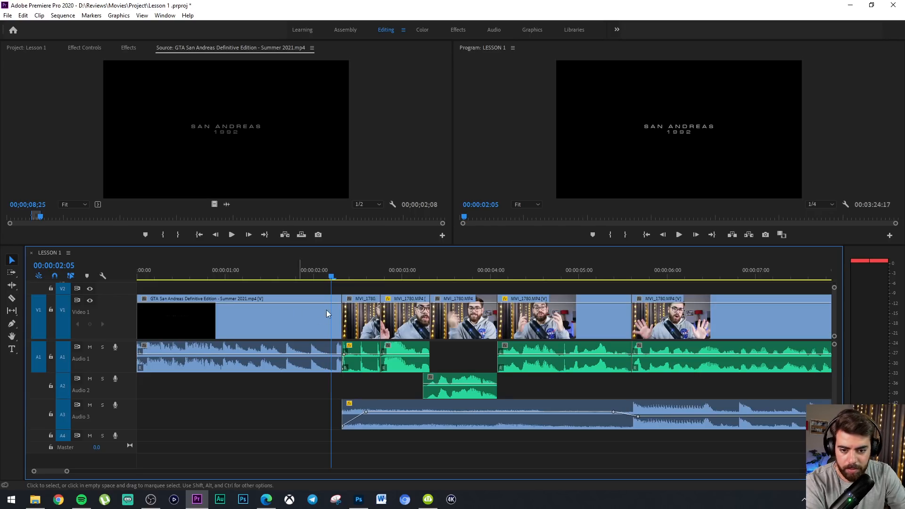
left_click_drag(330, 277, 273, 272)
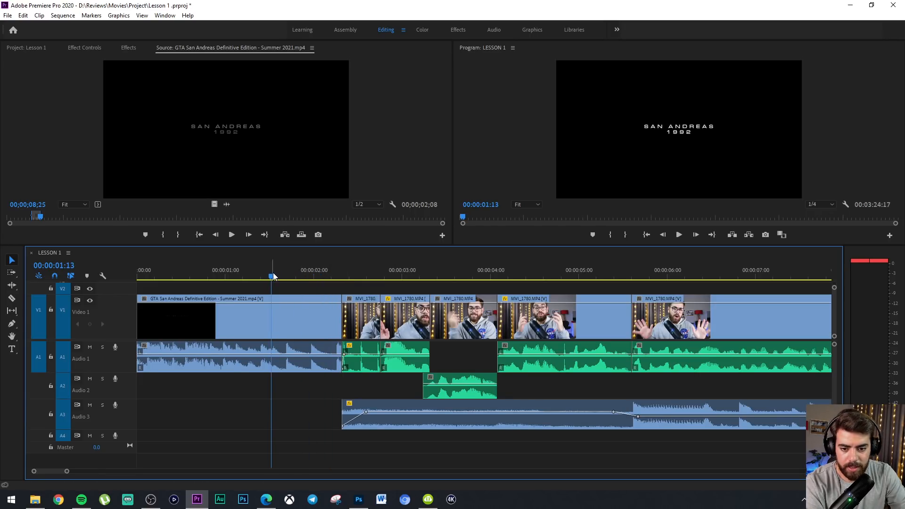
key("space")
key("space")
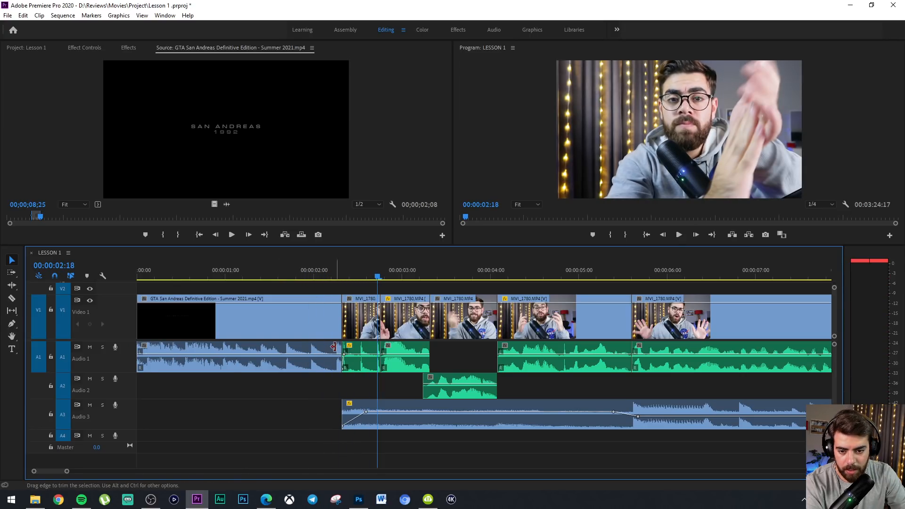
Locate the Exponential Fade crossfade among the audio transitions for the join after the GTA San Andreas excerpt
scroll(340, 347, "up", 3, "alt")
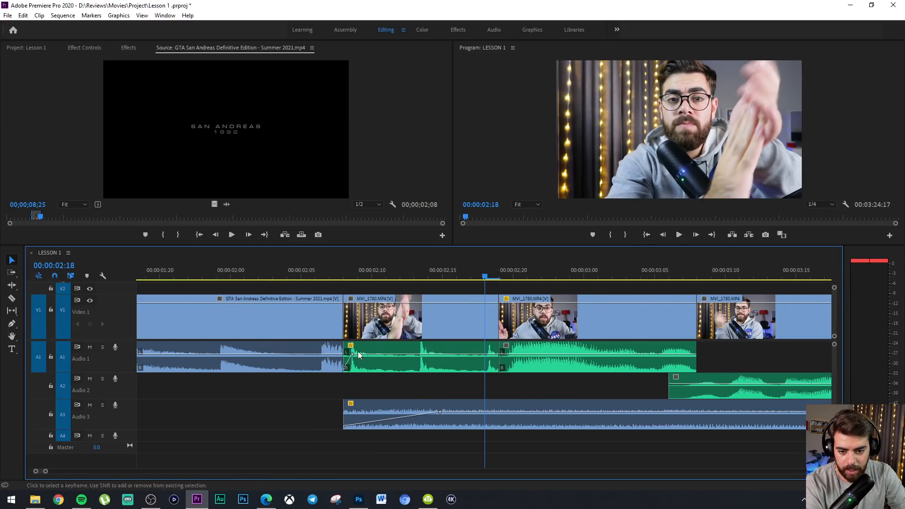
left_click_drag(318, 268, 358, 269)
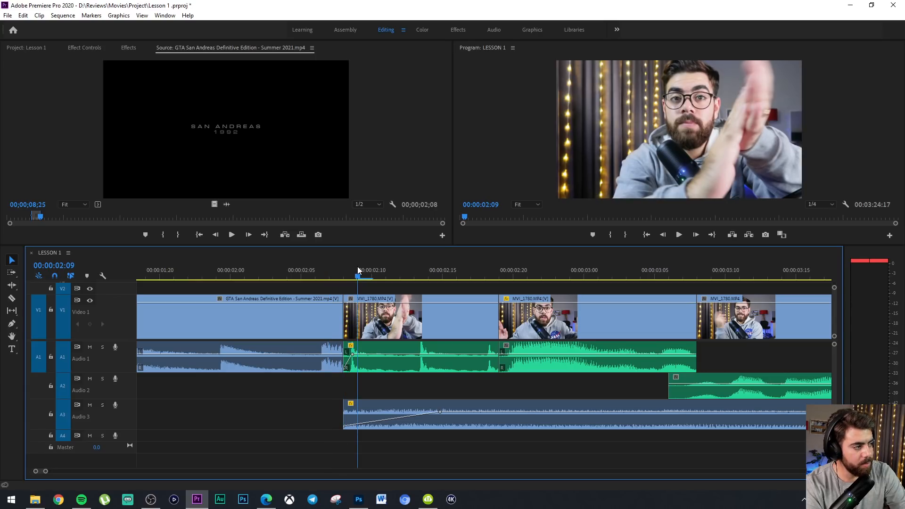
left_click(86, 48)
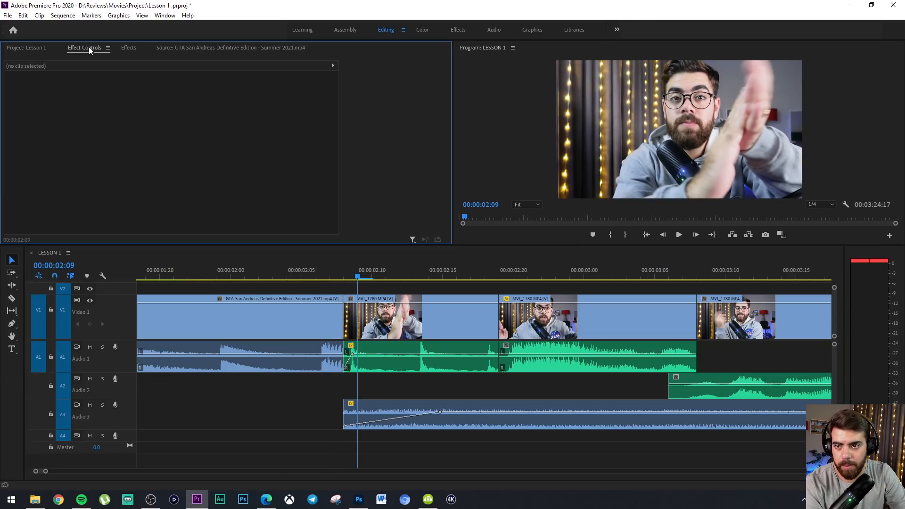
left_click(132, 48)
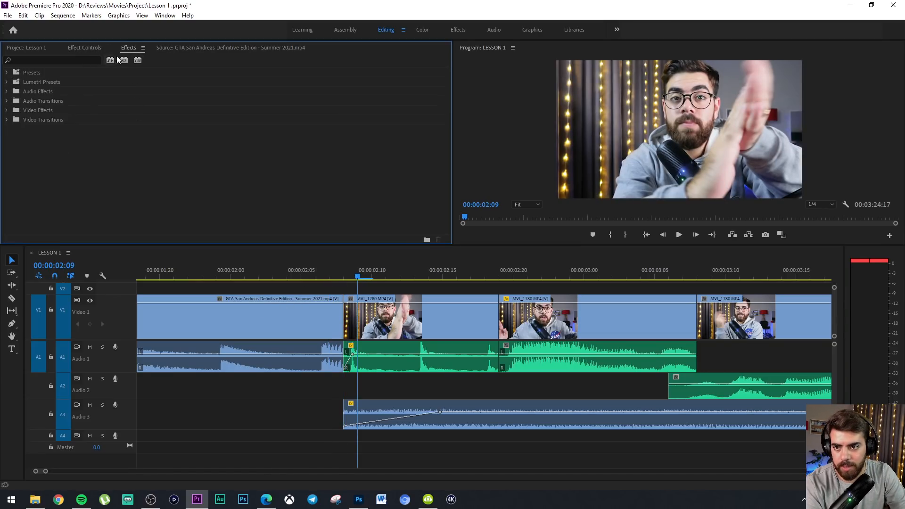
left_click(6, 120)
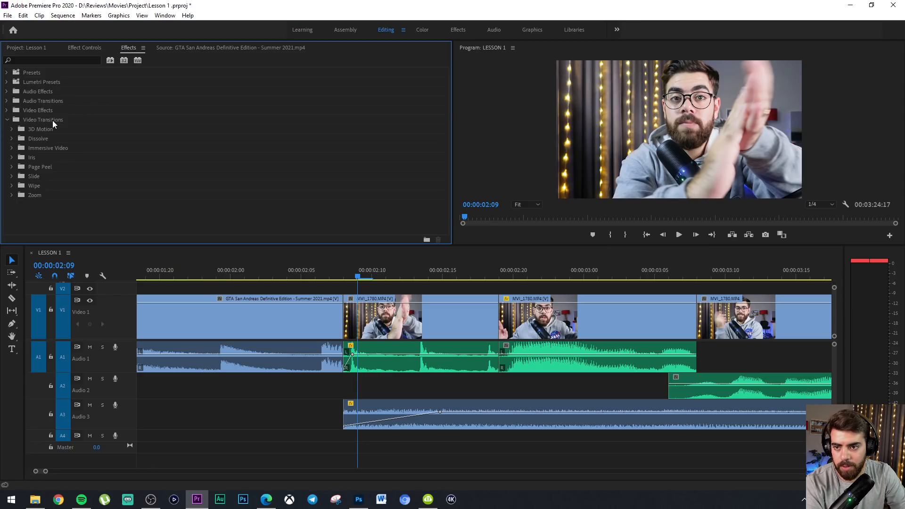
left_click(7, 121)
left_click(8, 121)
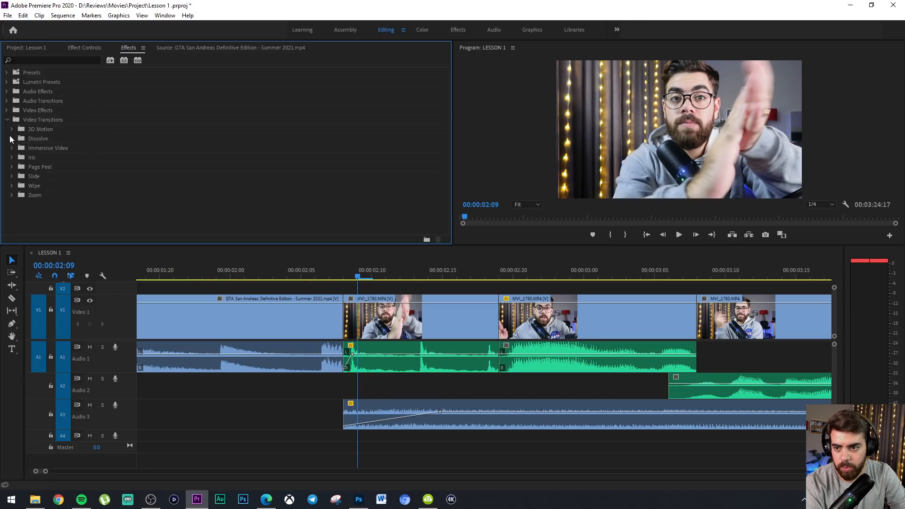
left_click(7, 101)
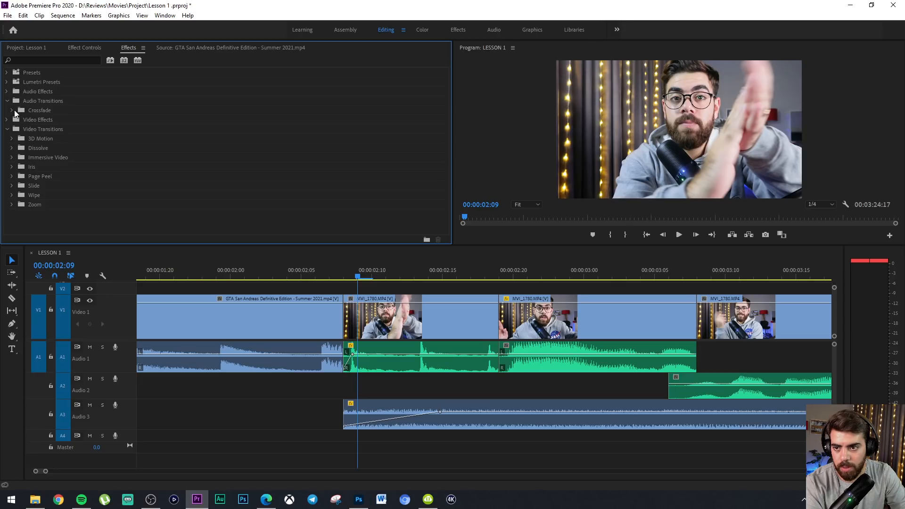
left_click(12, 110)
left_click(64, 122)
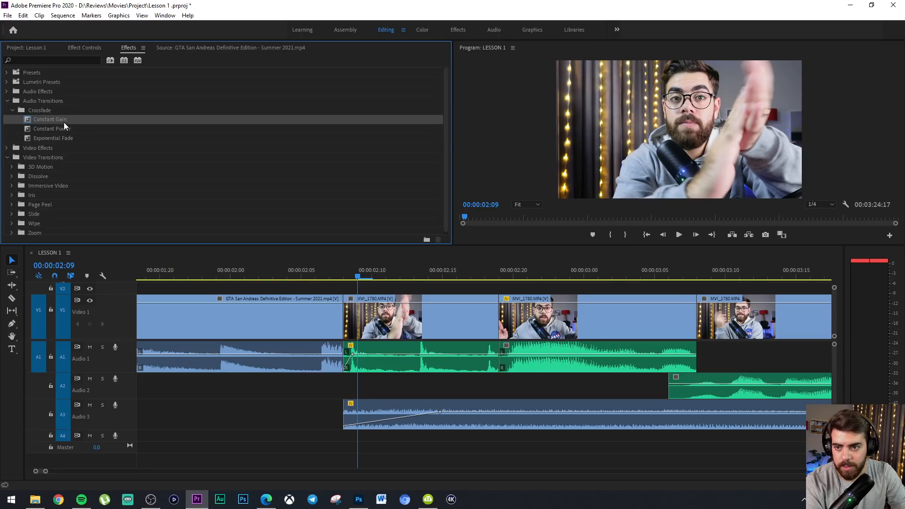
left_click(69, 129)
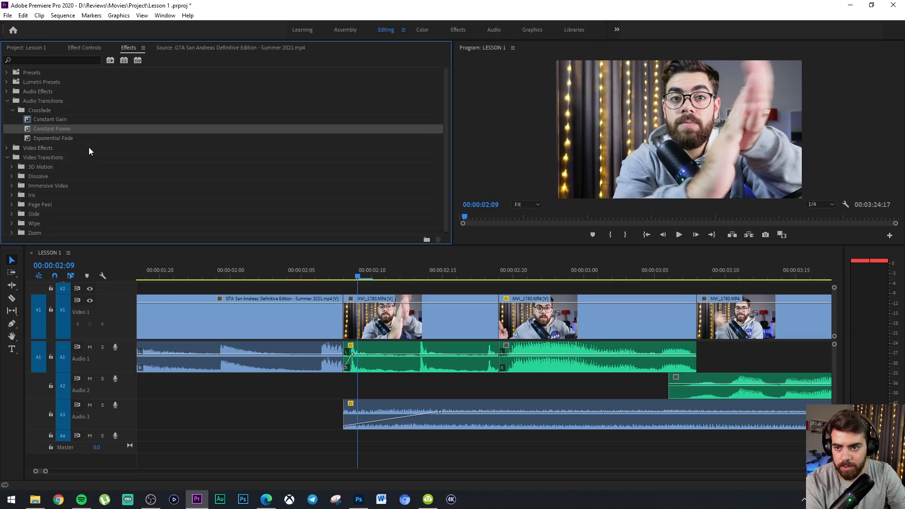
left_click(71, 139)
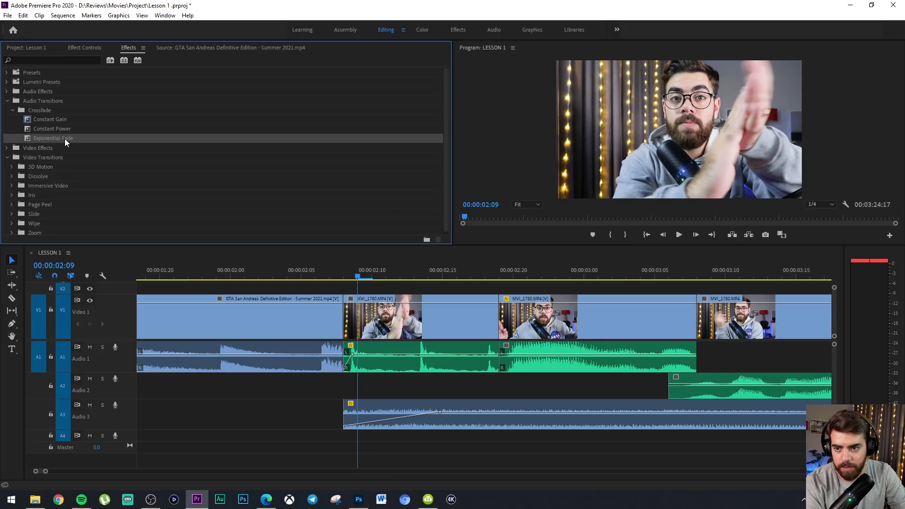
Try an Exponential Fade on the A1 join between the GTA San Andreas excerpt and the first talking-head clip, and play it back
left_click_drag(65, 140, 494, 359)
left_click_drag(498, 358, 353, 355)
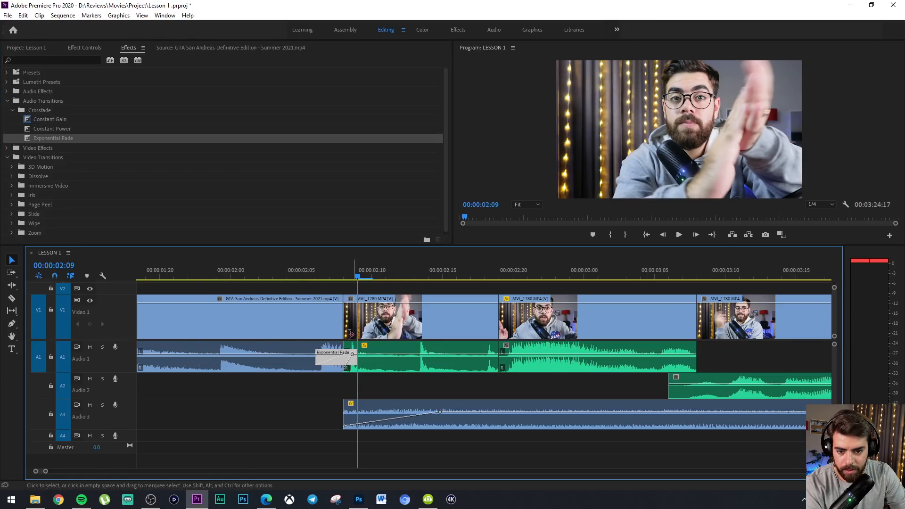
left_click(216, 276)
key("space")
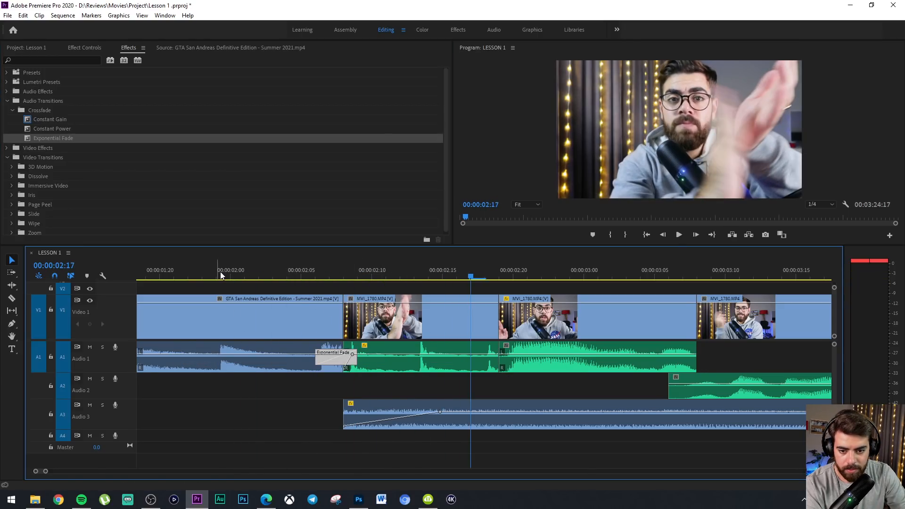
key("space")
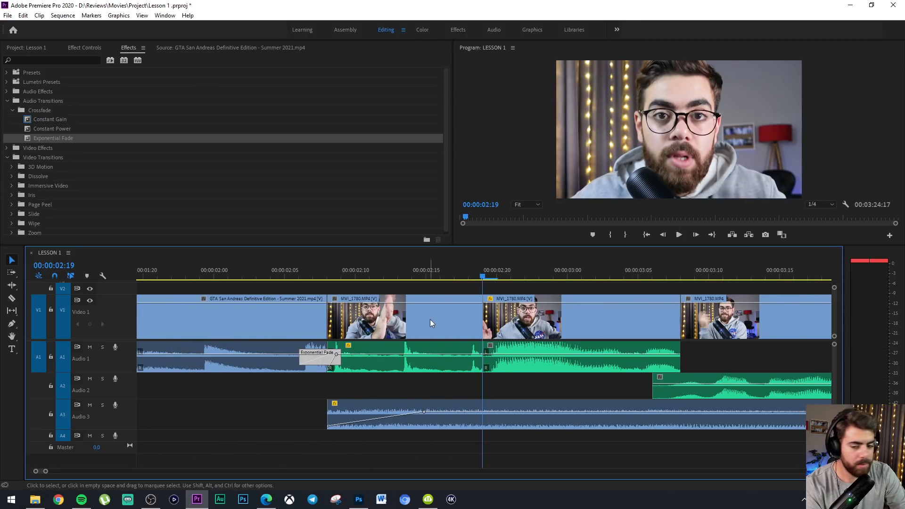
Lengthen the Exponential Fade on the A1 join, play it back, and delete the transition
left_click_drag(300, 360, 281, 360)
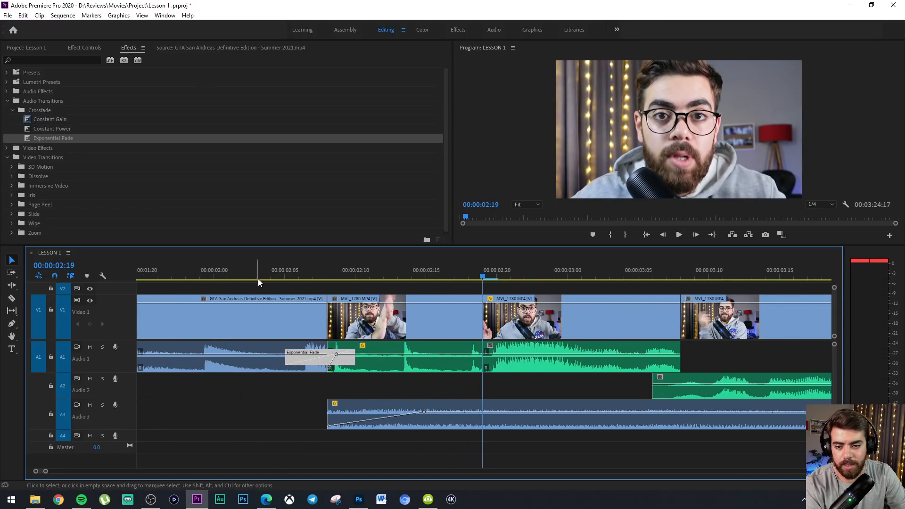
left_click_drag(199, 276, 158, 276)
key("space")
key("space")
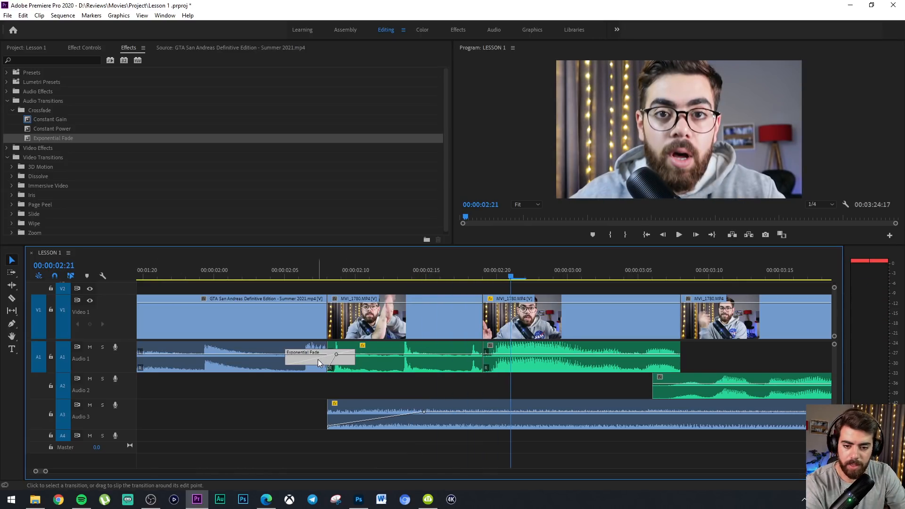
key("Delete")
Move the first talking-head clip's audio from A1 to A2 and unlink it from its video
left_click(337, 357)
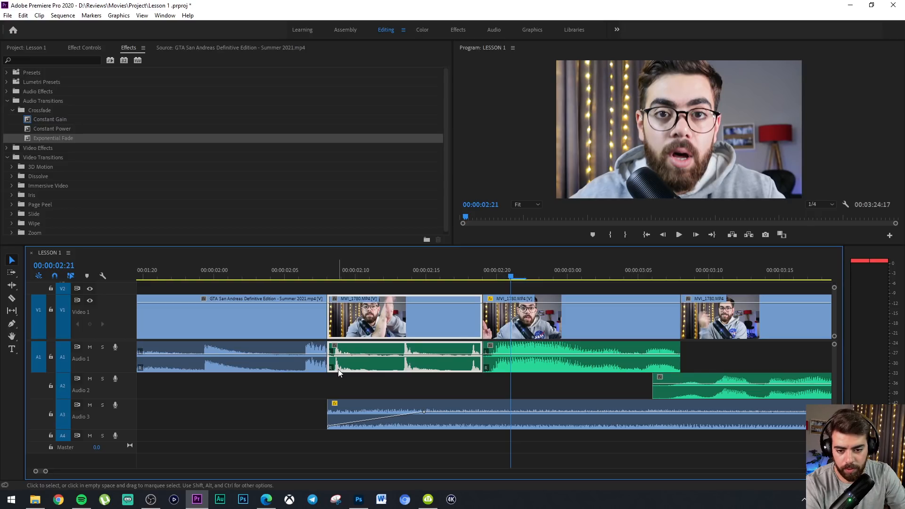
left_click_drag(338, 373, 340, 386)
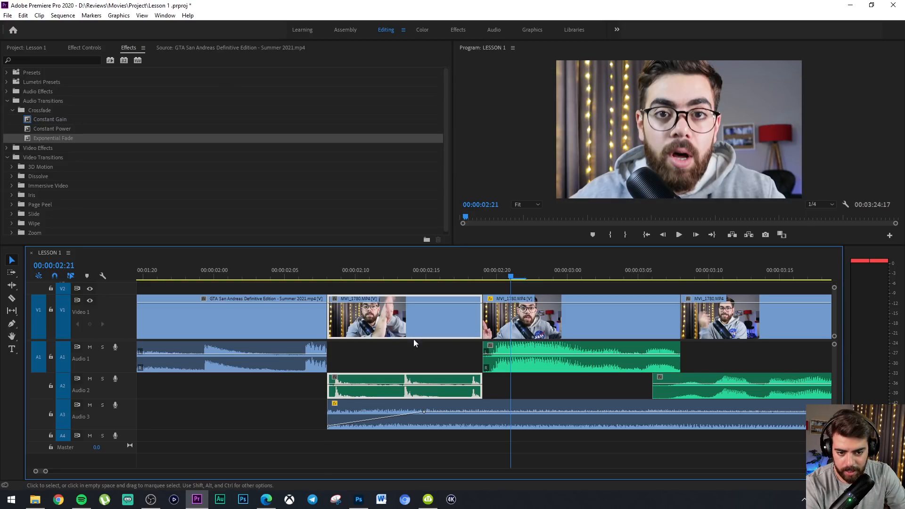
left_click_drag(421, 333, 439, 332)
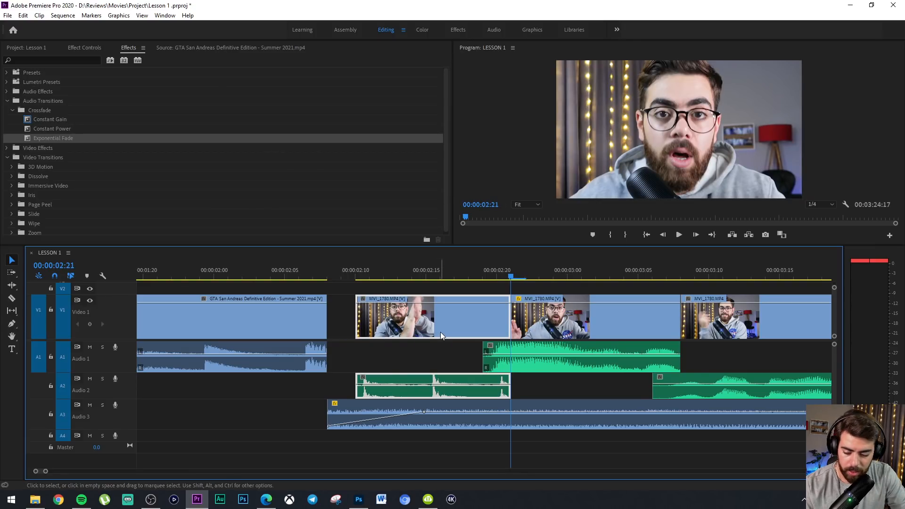
key("ctrl+z")
left_click(357, 387)
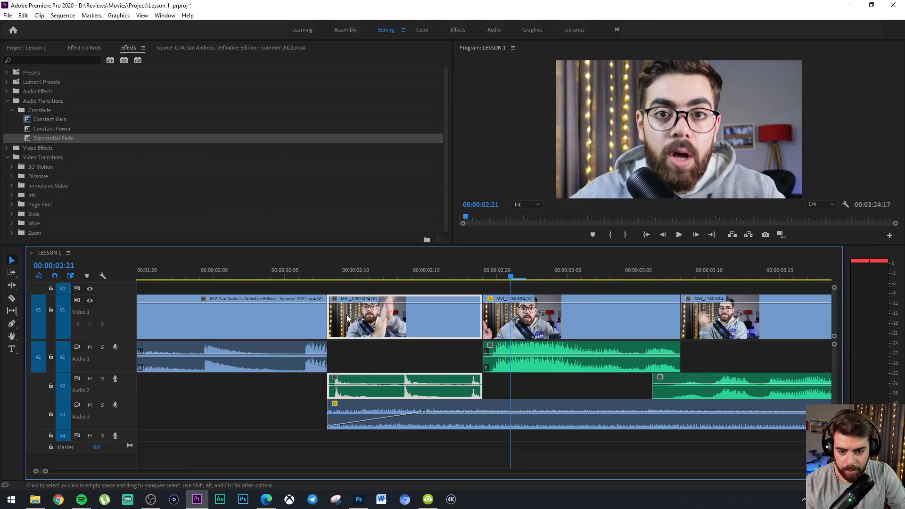
right_click(330, 315)
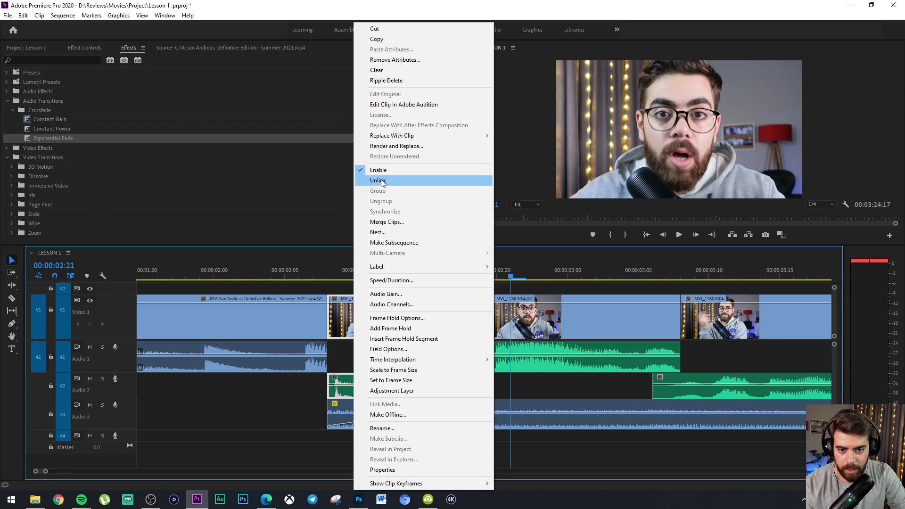
left_click(369, 183)
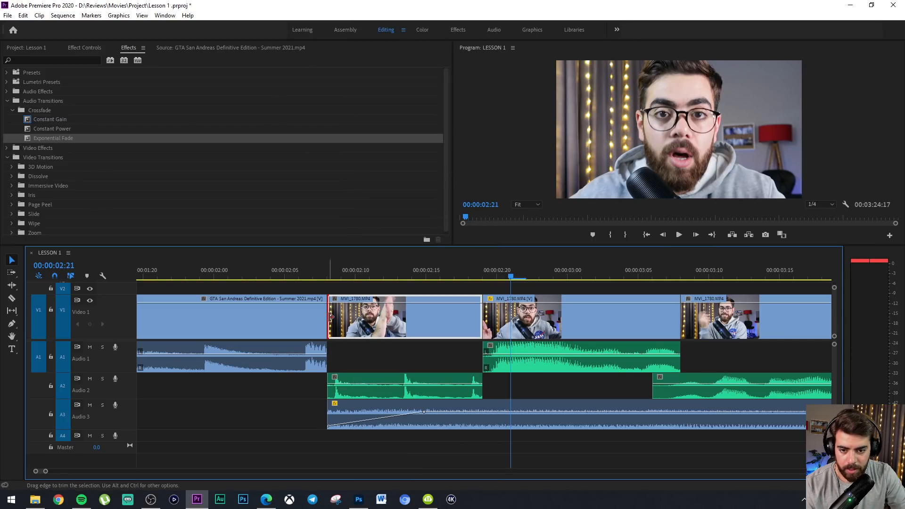
Trim two frames off the start of the first talking-head video clip and shift all following clips earlier to close the gap
left_click_drag(329, 315, 357, 318)
left_click_drag(407, 281, 364, 378)
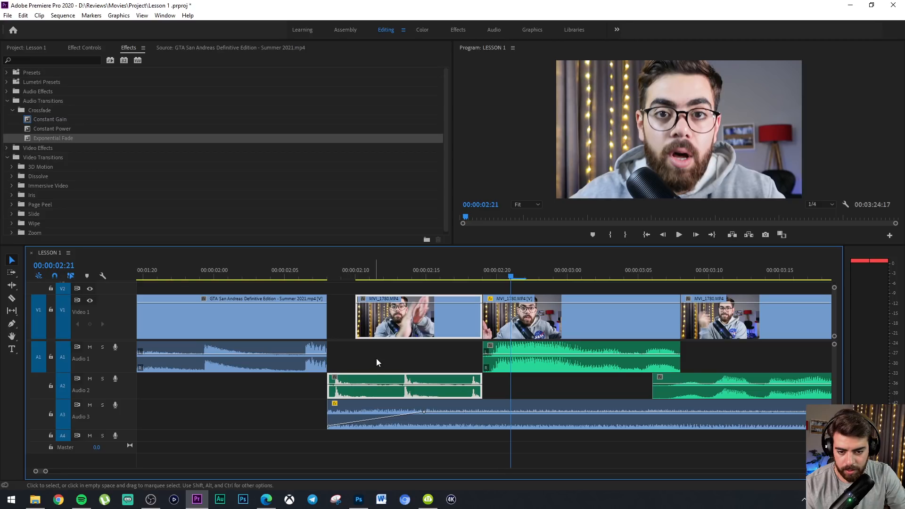
key("a")
left_click(344, 319)
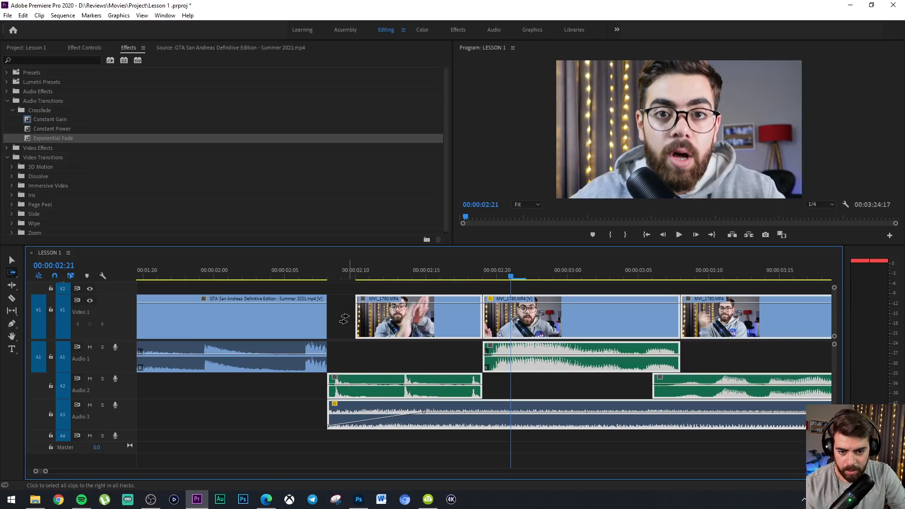
key("v")
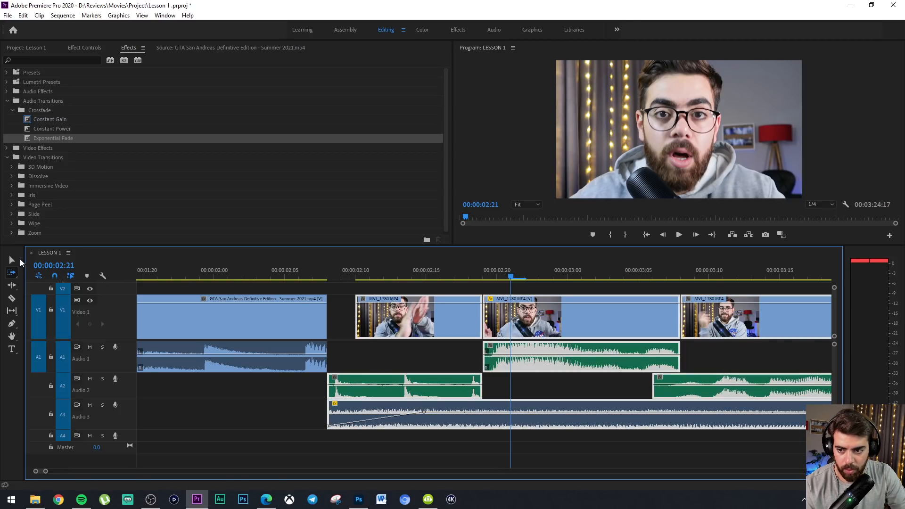
left_click_drag(382, 332, 354, 328)
Keyframe a volume drop at the end of the GTA San Andreas audio and roll the following video cut one frame earlier
left_click(270, 276)
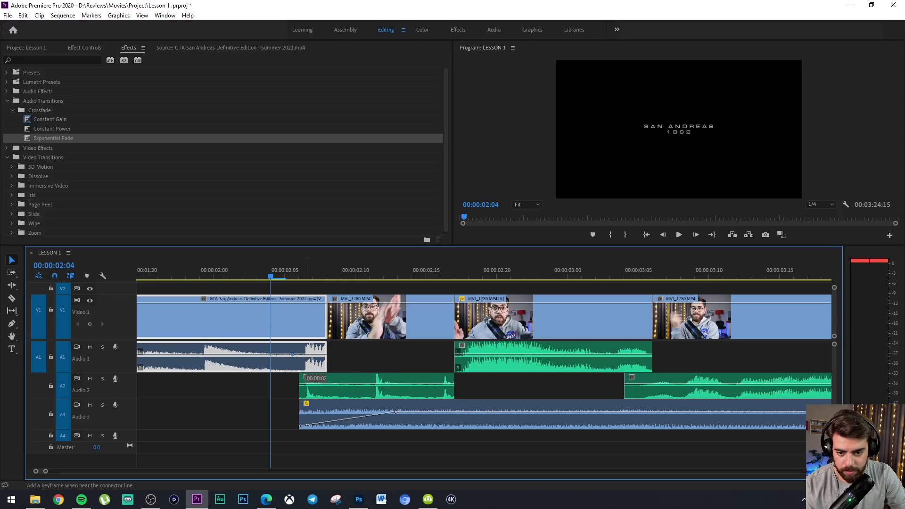
left_click_drag(316, 354, 316, 369)
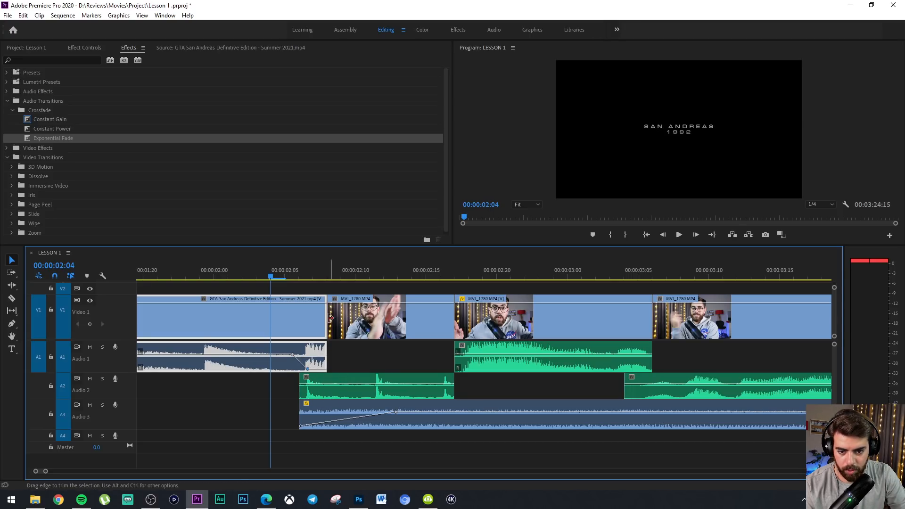
left_click_drag(323, 319, 317, 315)
Move the first volume keyframe of the GTA San Andreas fade-out to 00:00:02:06 and play back the transition
left_click_drag(264, 272, 184, 271)
key("space")
left_click(302, 270)
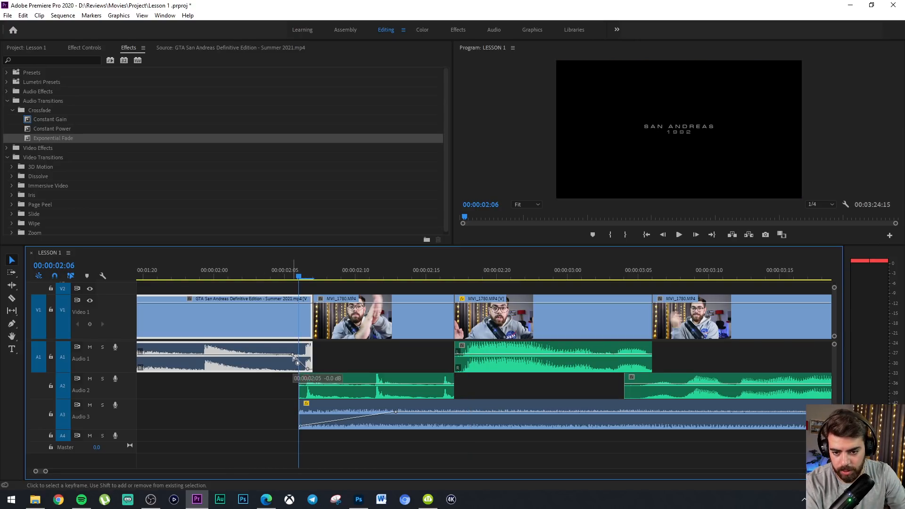
left_click_drag(295, 354, 306, 354)
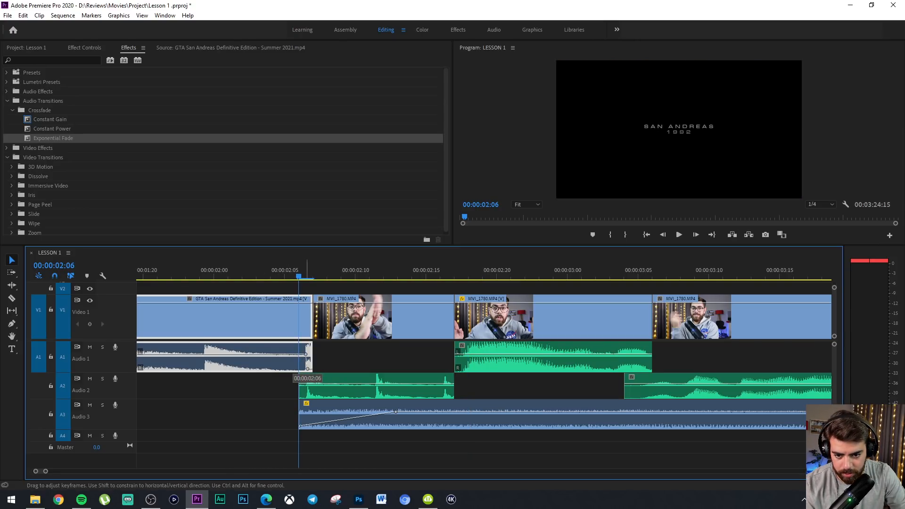
left_click_drag(298, 273, 137, 273)
key("space")
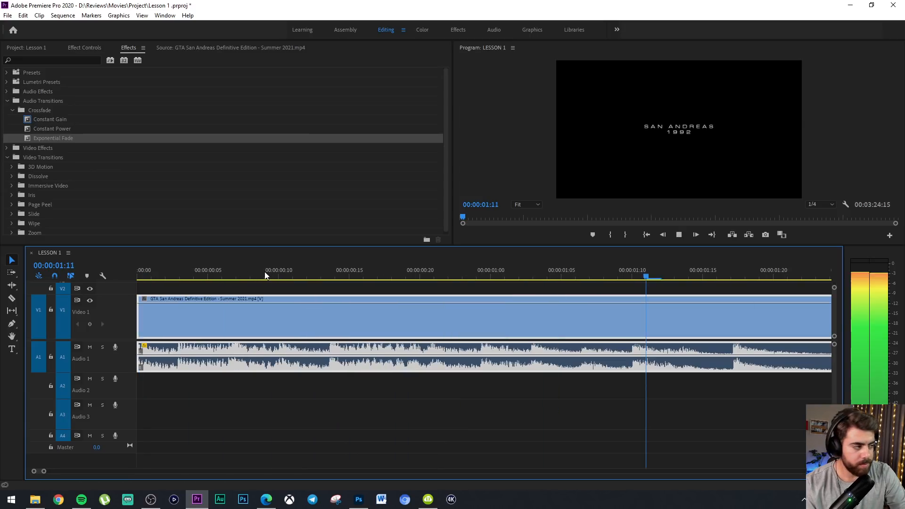
left_click_drag(320, 267, 203, 266)
key("space")
Check the frames around the cut from GTA San Andreas to the first talking-head clip and increase the height of track A2
left_click(300, 272)
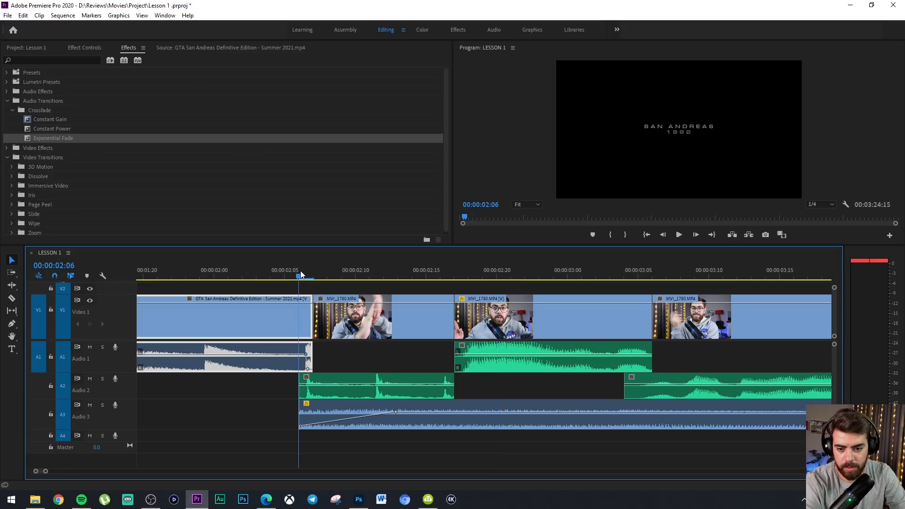
left_click_drag(300, 271, 309, 272)
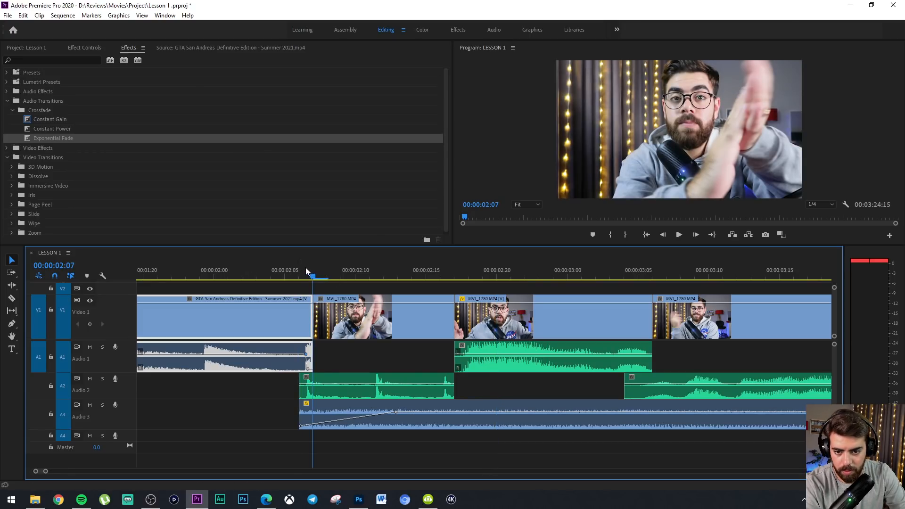
key("Left")
key("Left")
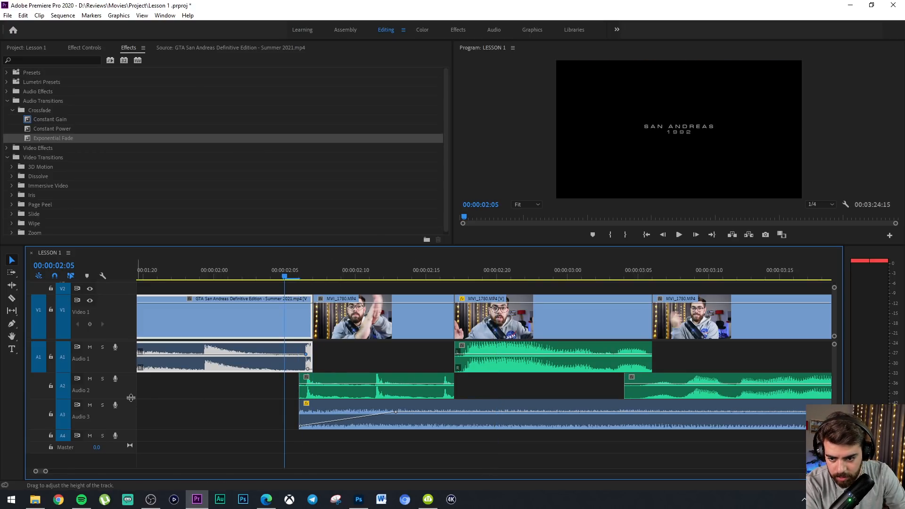
left_click_drag(132, 400, 135, 420)
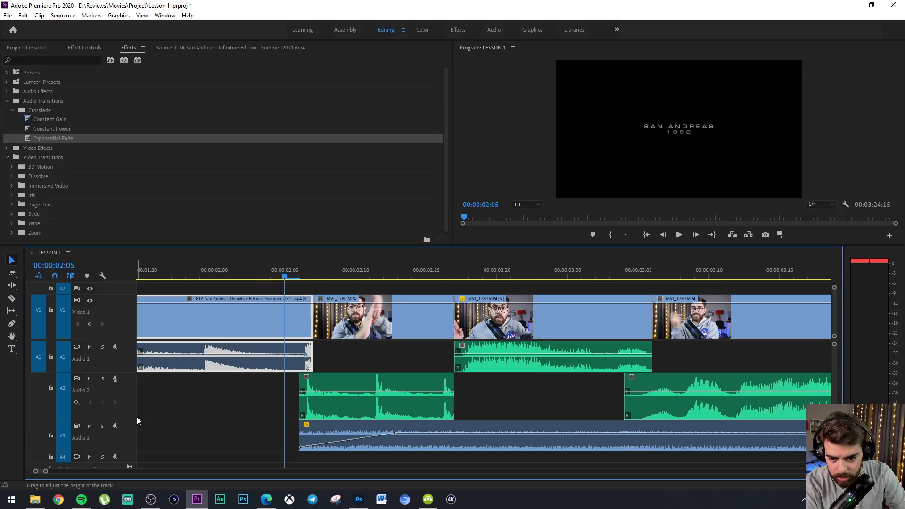
left_click(322, 376)
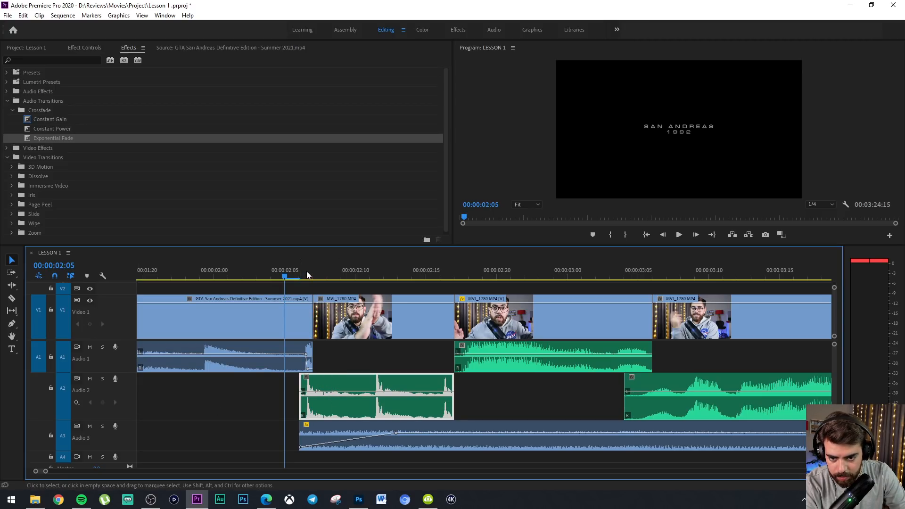
key("Right")
left_click(318, 274)
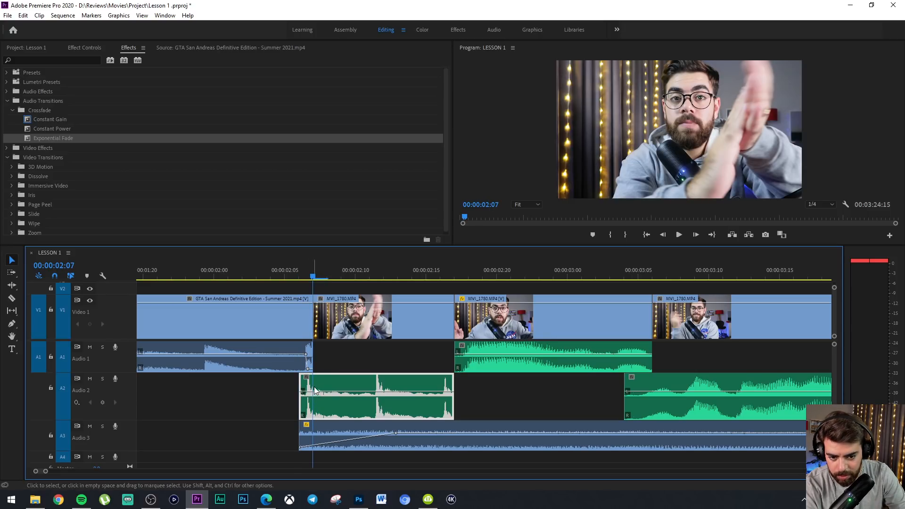
Trim two frames off the start of the first talking-head video clip and one frame off the end of the GTA San Andreas clip
left_click_drag(363, 330, 391, 330)
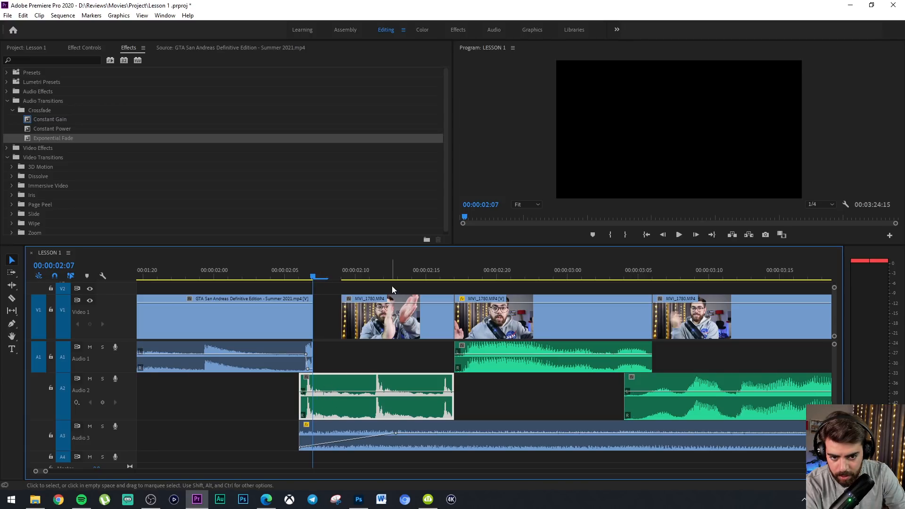
key("a")
left_click(343, 331)
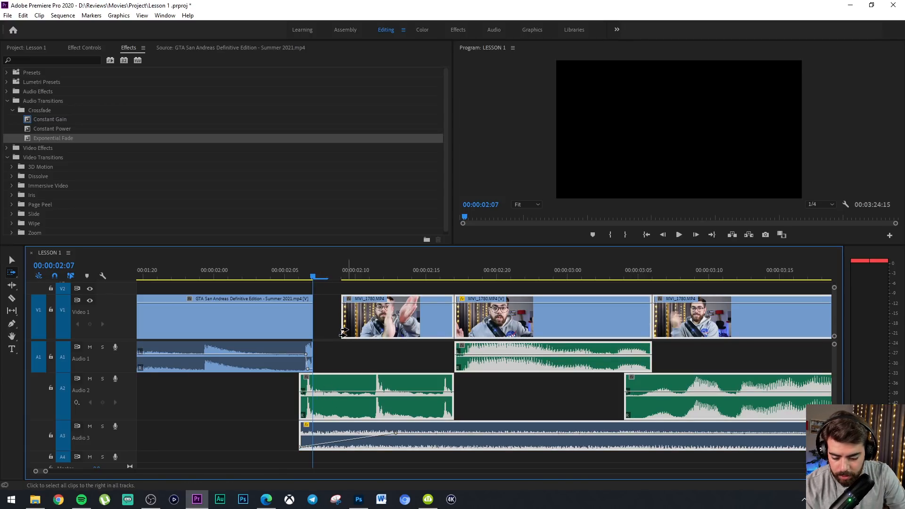
key("v")
left_click_drag(370, 330, 374, 330)
key("minus")
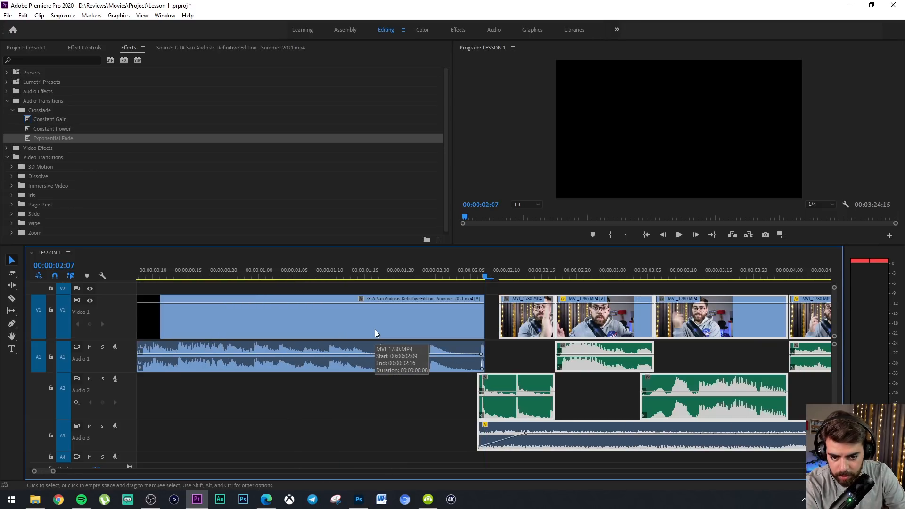
key("equal")
left_click_drag(534, 327, 537, 326)
left_click_drag(478, 320, 472, 320)
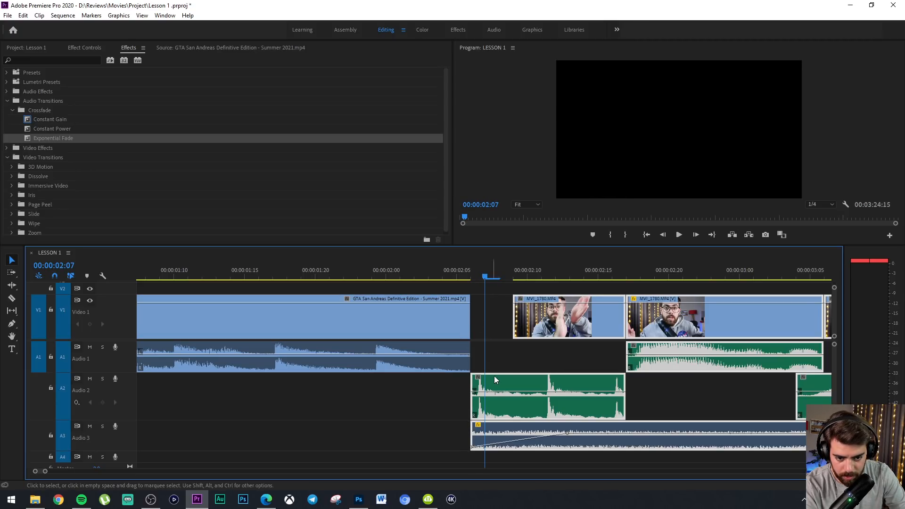
Extend the start of the first talking-head clip's audio two frames earlier and shift its video and audio one frame earlier
left_click(506, 365)
left_click_drag(473, 384, 445, 384)
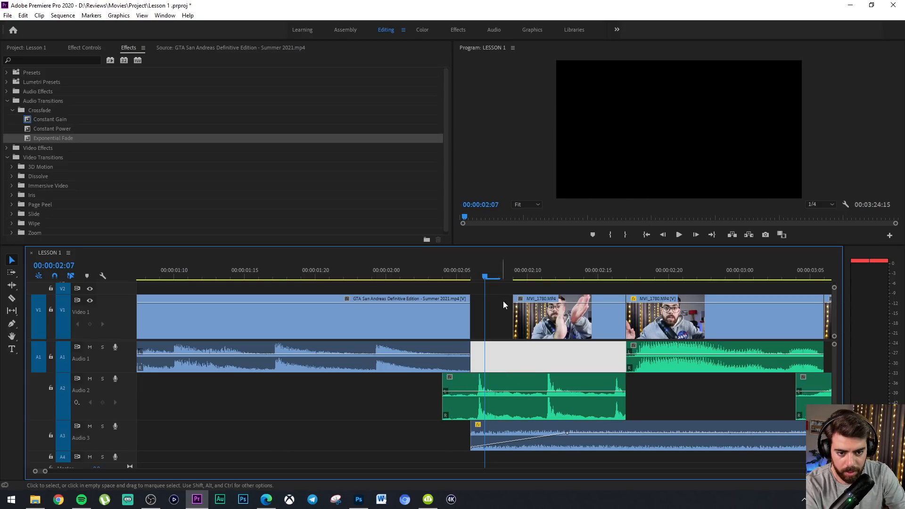
left_click_drag(502, 301, 574, 385)
key("alt+Left")
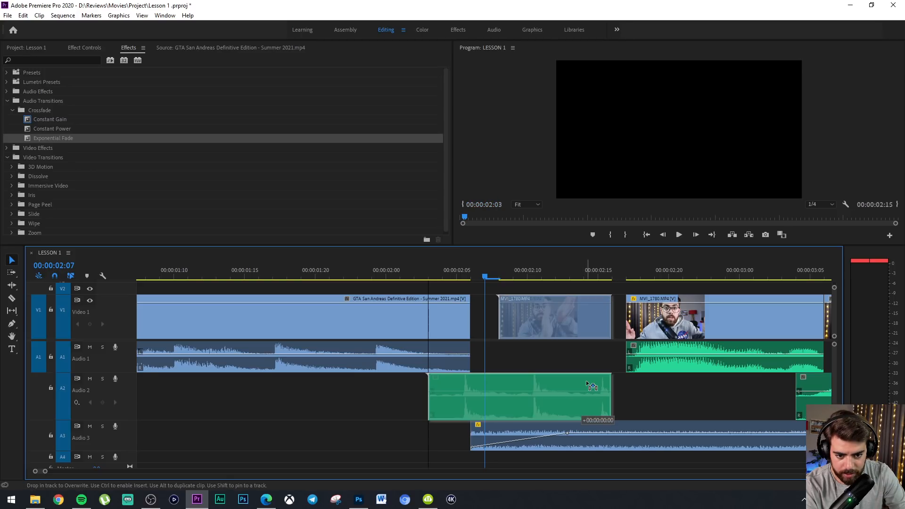
left_click_drag(463, 328, 461, 329)
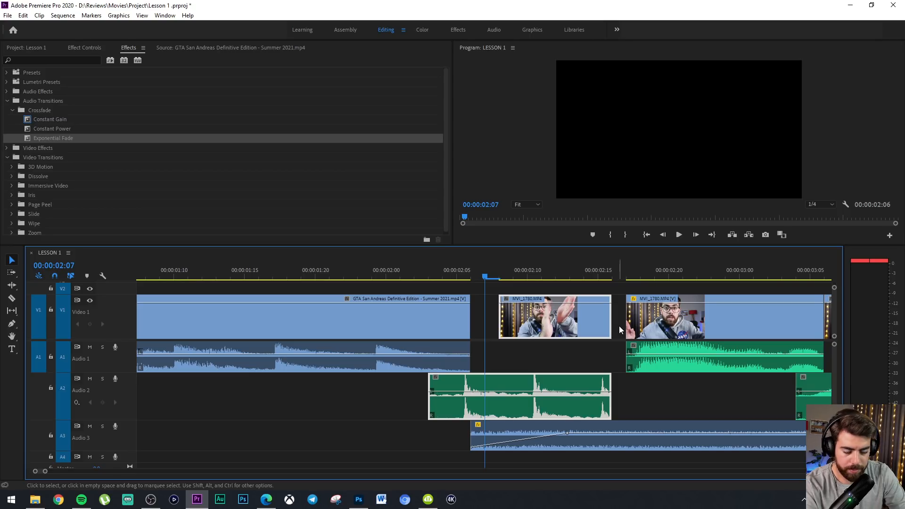
Close the gap before the second talking-head clip and try closing the gap after the GTA San Andreas clip
left_click(618, 323)
key("Delete")
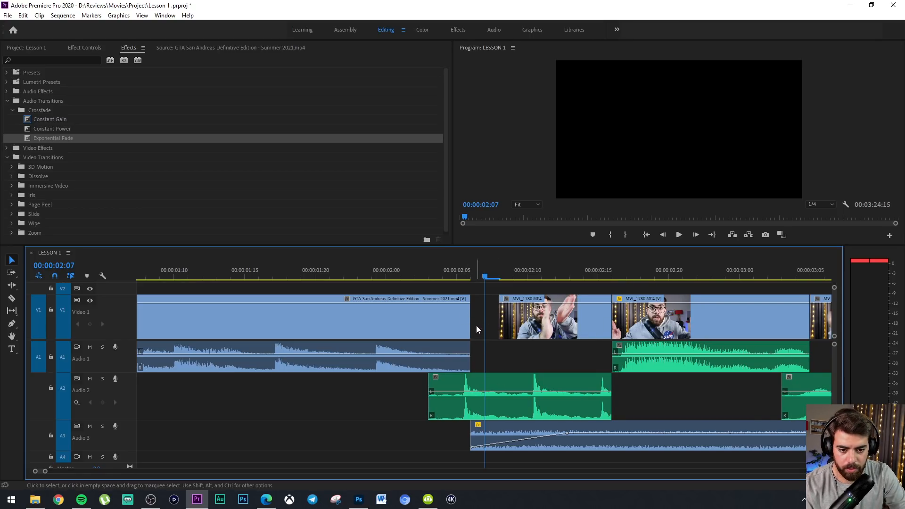
key("Delete")
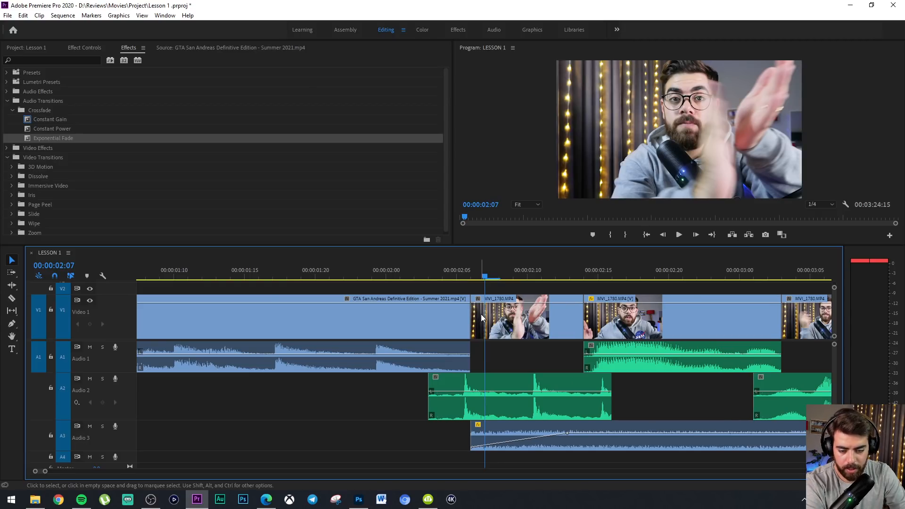
key("ctrl+z")
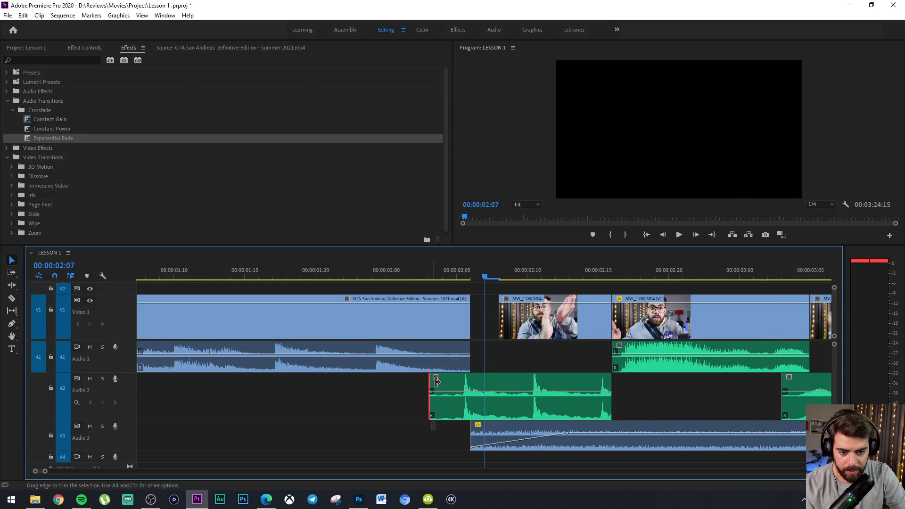
Trim two frames off the start of the first talking-head clip's audio and shift everything after the GTA San Andreas clip two frames earlier
left_click_drag(435, 381, 456, 380)
key("a")
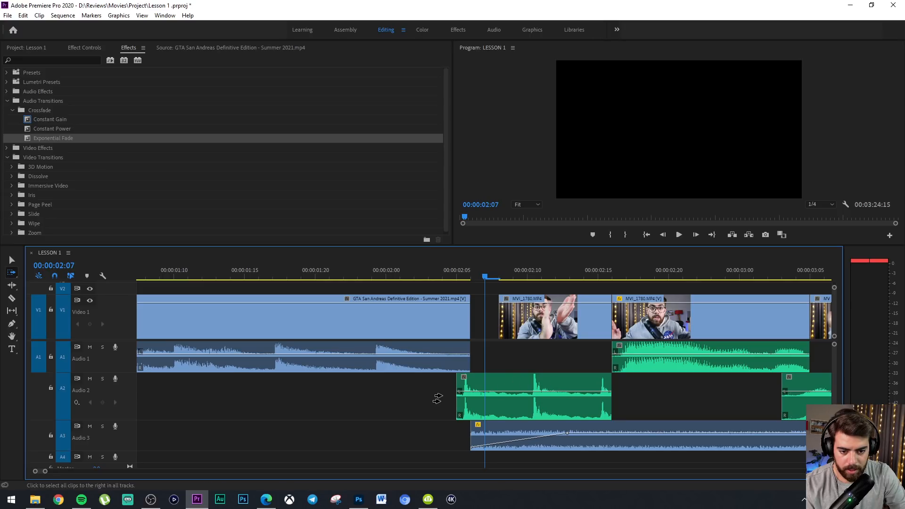
left_click(442, 399)
key("v")
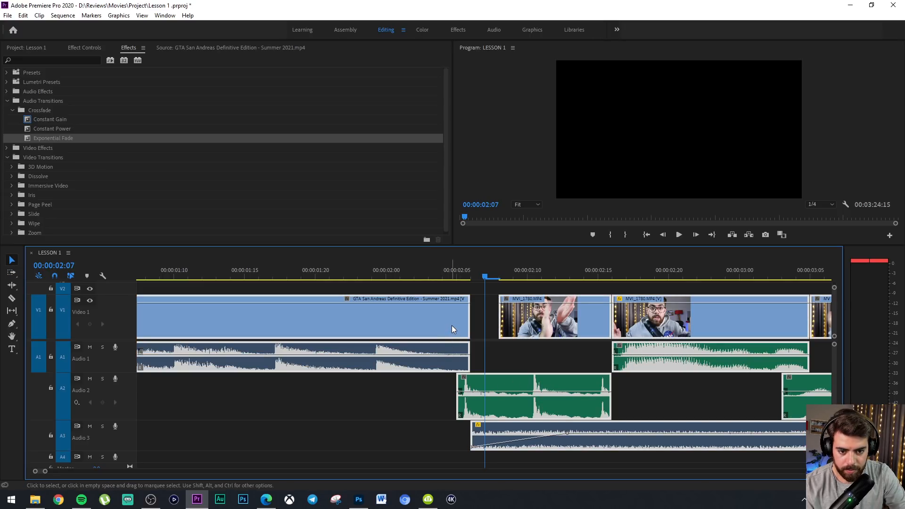
left_click(452, 325)
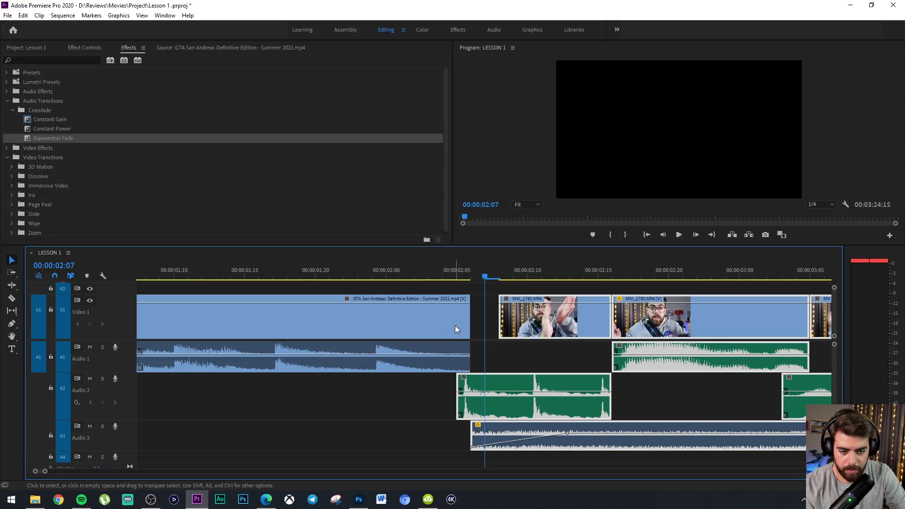
key("a")
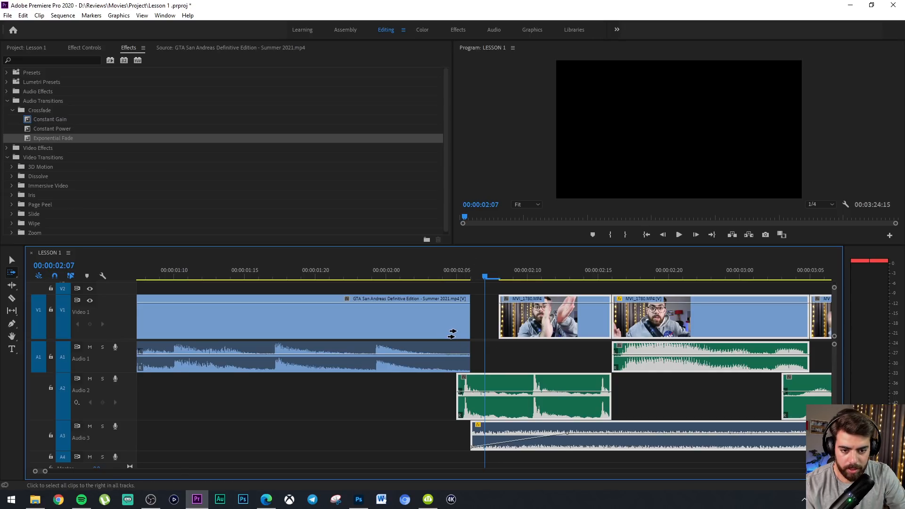
left_click(452, 334)
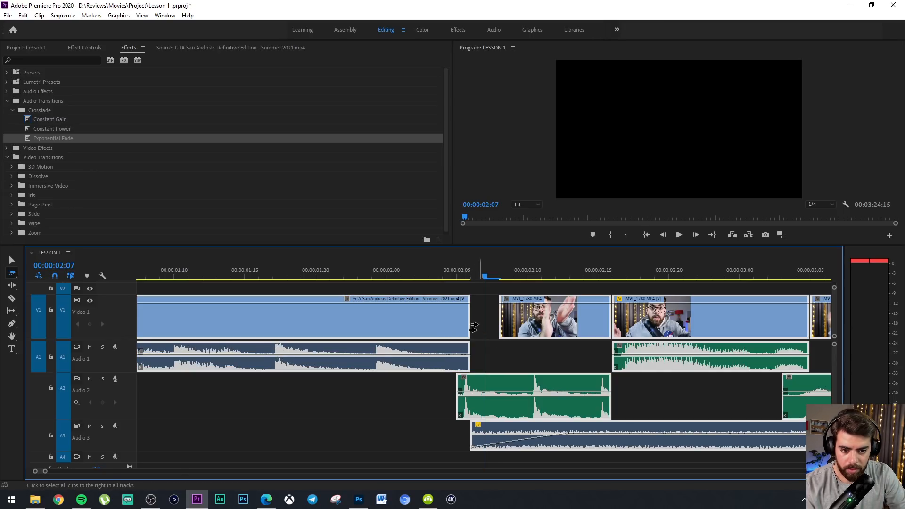
key("v")
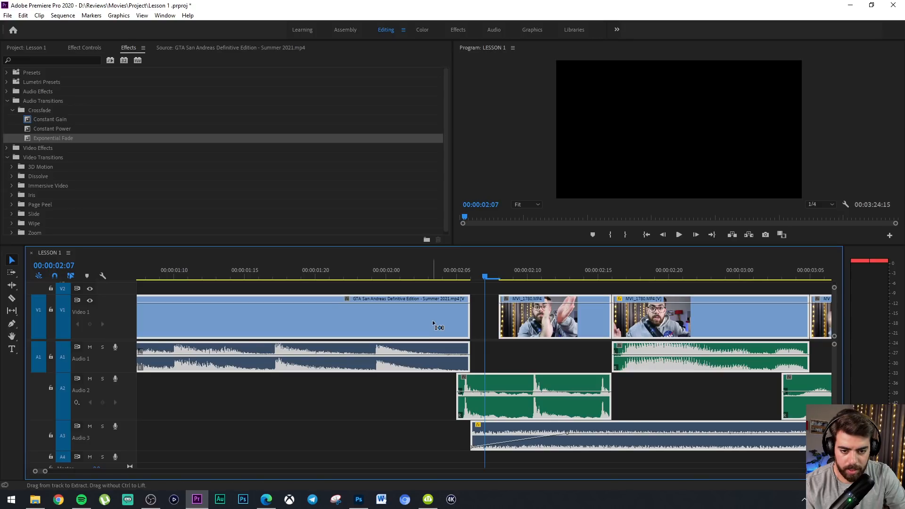
left_click(433, 320)
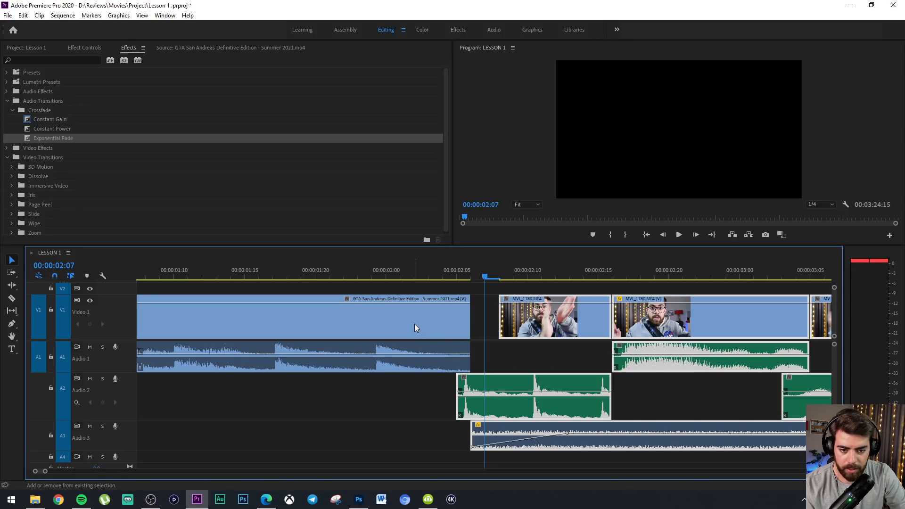
left_click(476, 321)
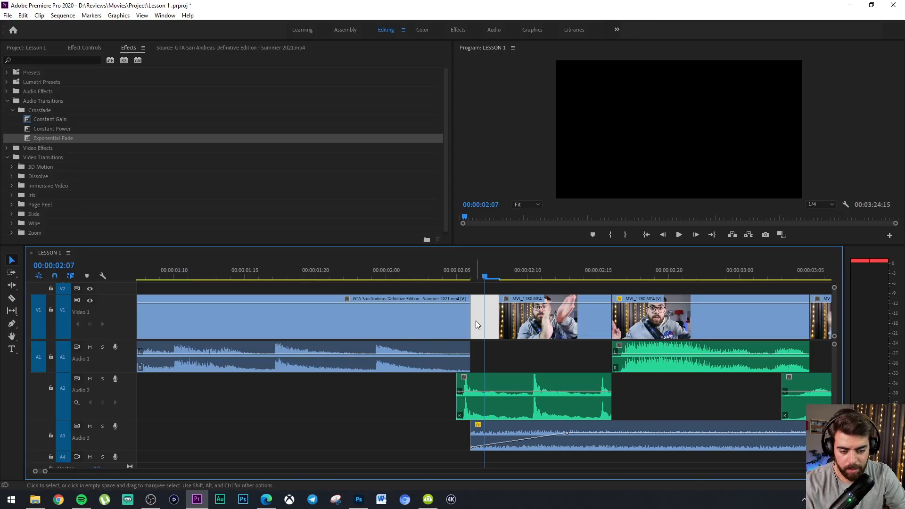
key("a")
left_click(450, 337)
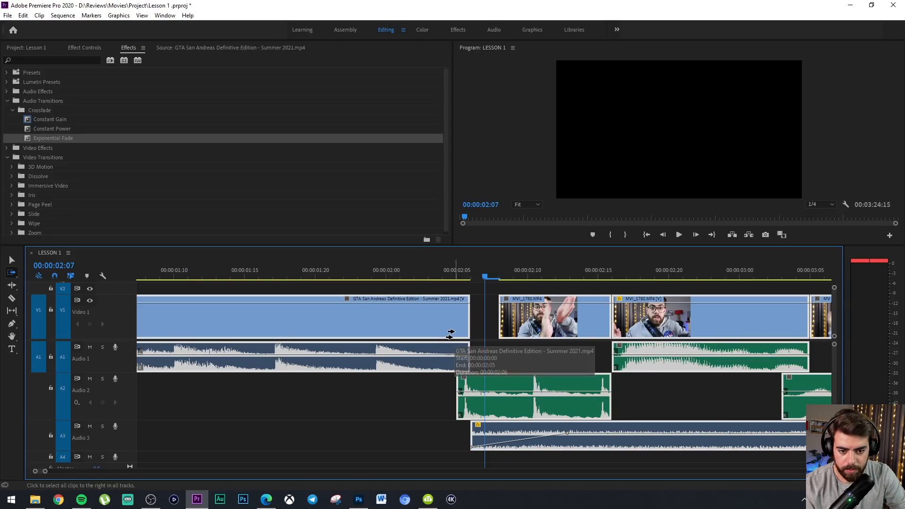
key("v")
left_click_drag(548, 323, 522, 323)
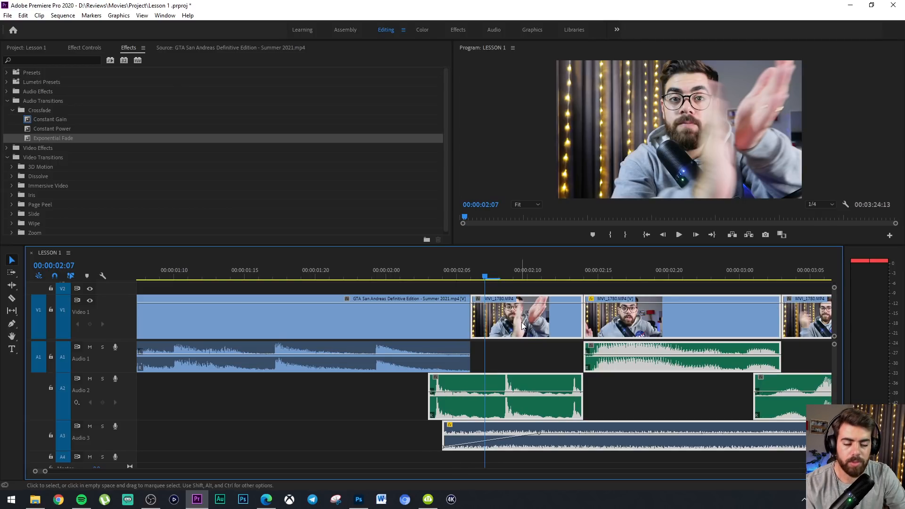
Undo the trims, moves and volume keyframes back to the Exponential Fade between the GTA San Andreas audio and the first talking-head clip on A1
key("ctrl+z")
key("ctrl+z")
key("ctrl+z")
key("ctrl+z")
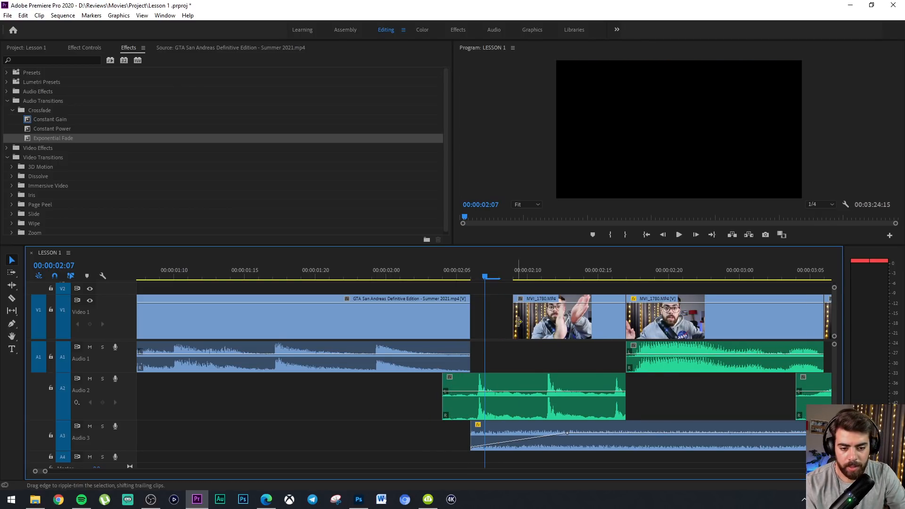
left_click_drag(469, 325, 485, 327)
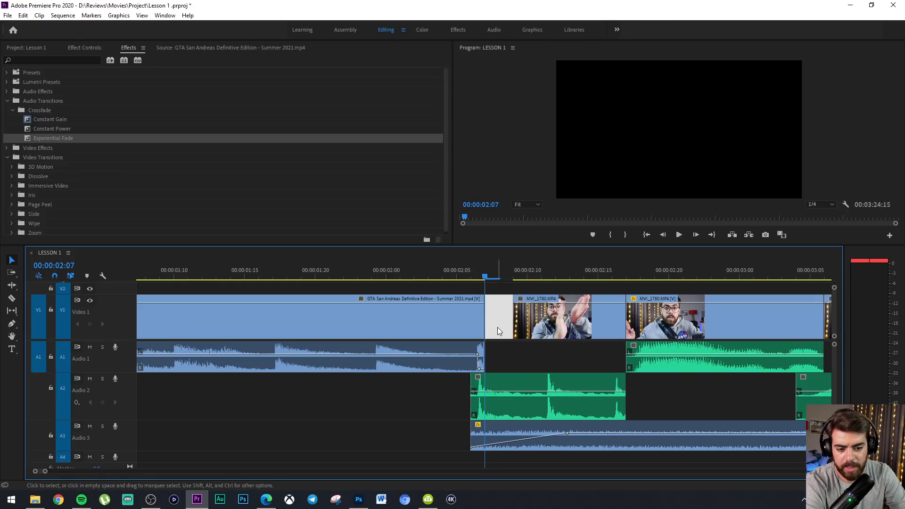
key("Delete")
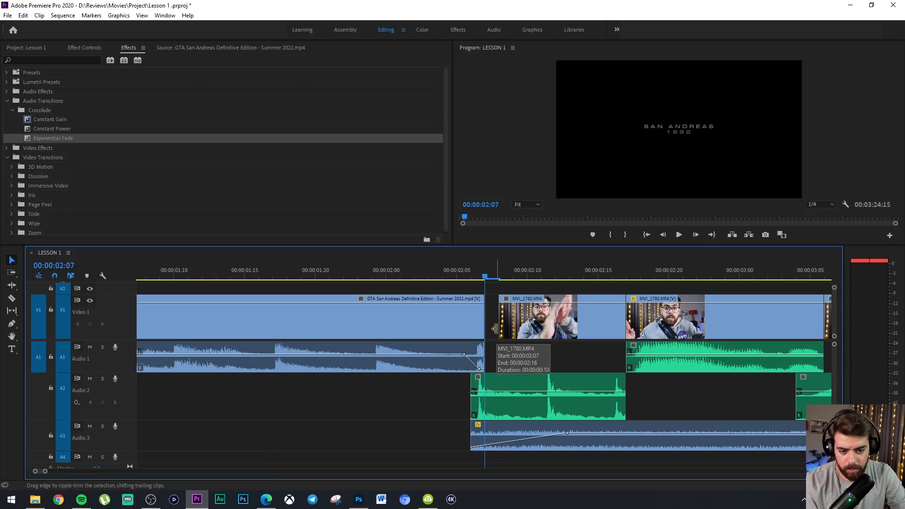
key("ctrl+z")
key("ctrl+z")
key("ctrl+z")
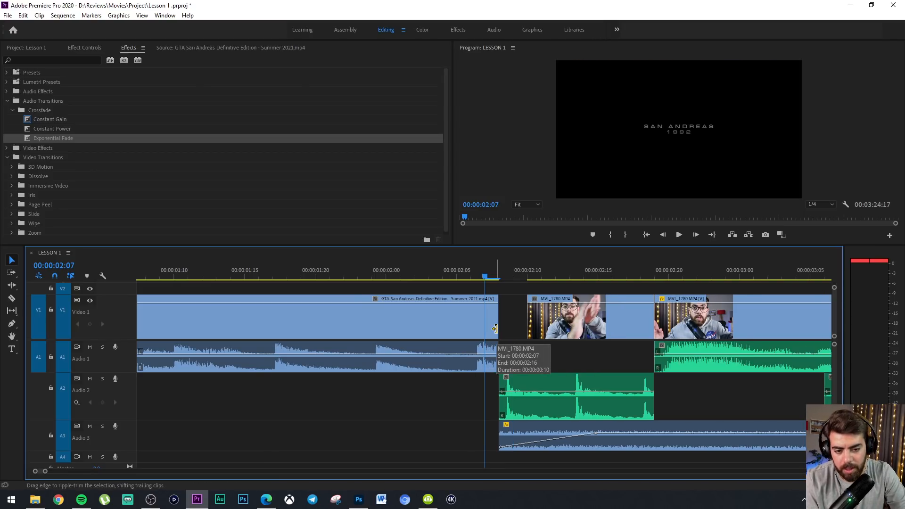
key("ctrl+z")
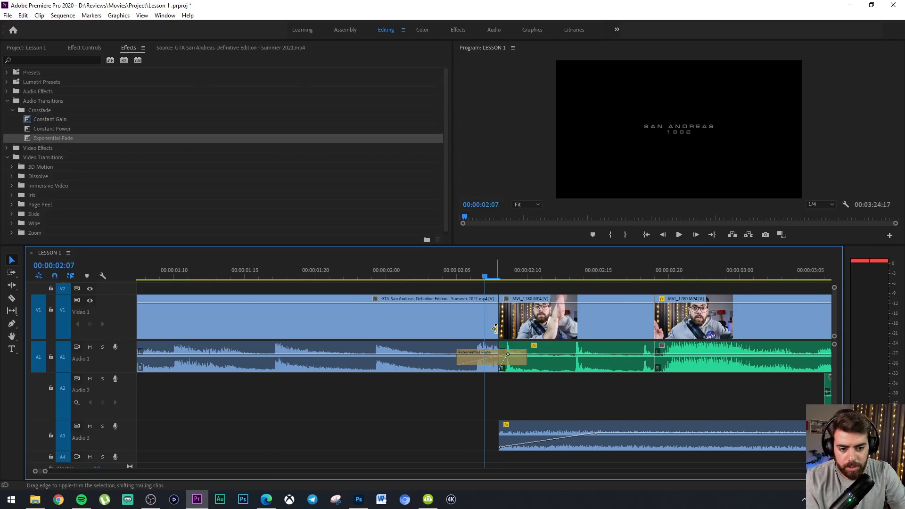
key("ctrl+z")
Play back the transition from the GTA San Andreas clip into the talking-head intro, starting at 00:00:01:22
left_click(507, 361)
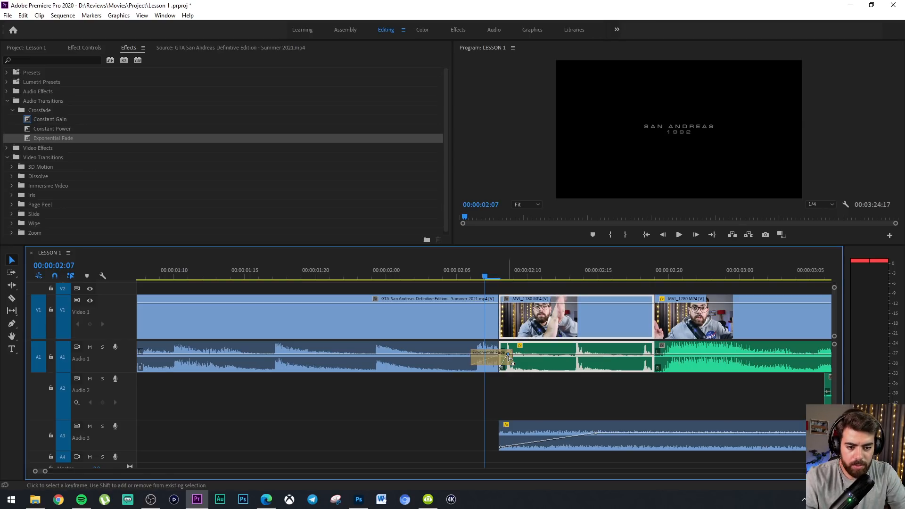
left_click(491, 361)
left_click(343, 269)
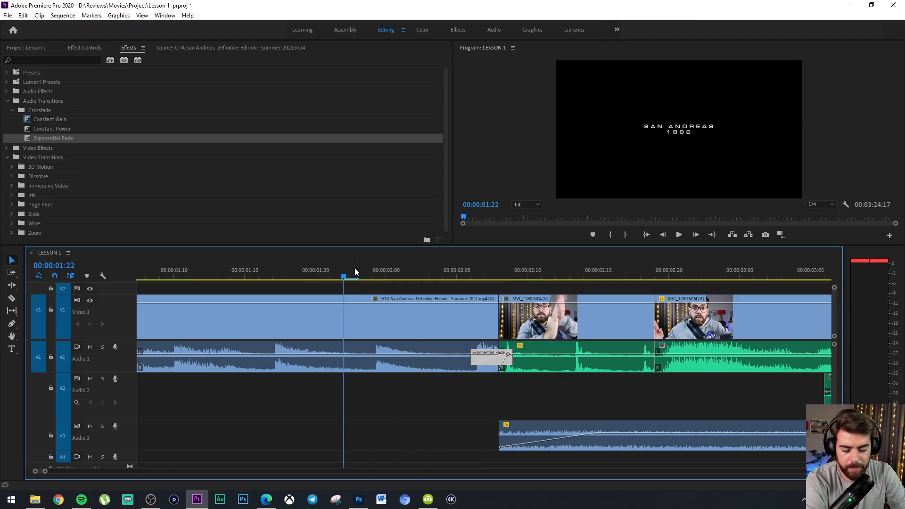
key("space")
key("minus")
key("minus")
key("minus")
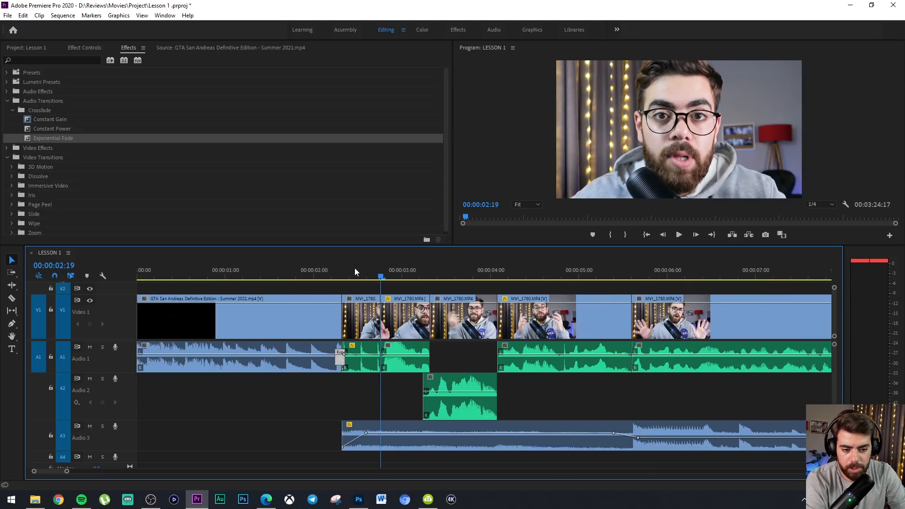
key("equal")
left_click(330, 276)
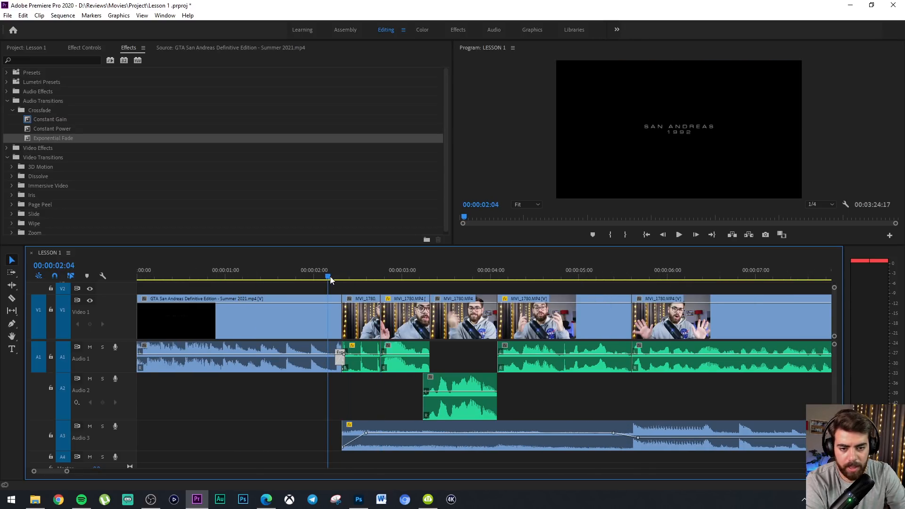
Play back the cut from the GTA San Andreas clip into the talking-head intro, starting at 00:00:02:04
key("space")
left_click(330, 276)
left_click(330, 277)
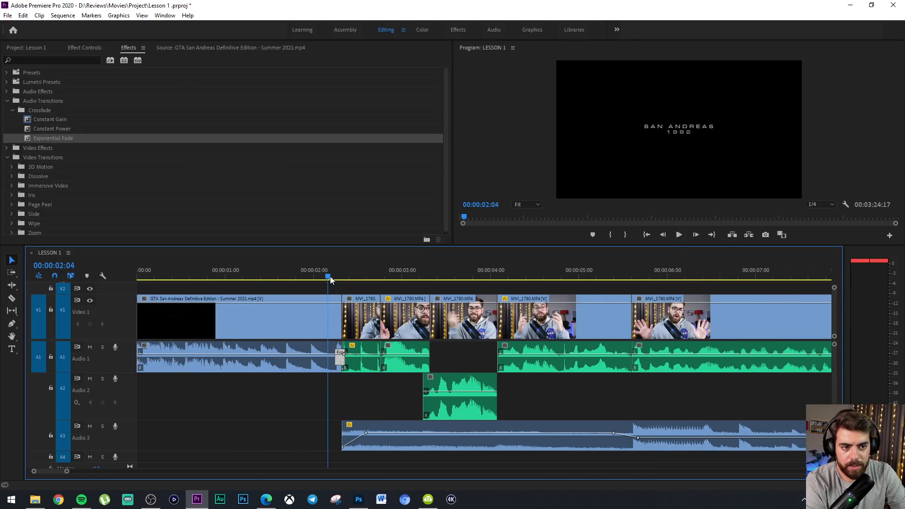
key("space")
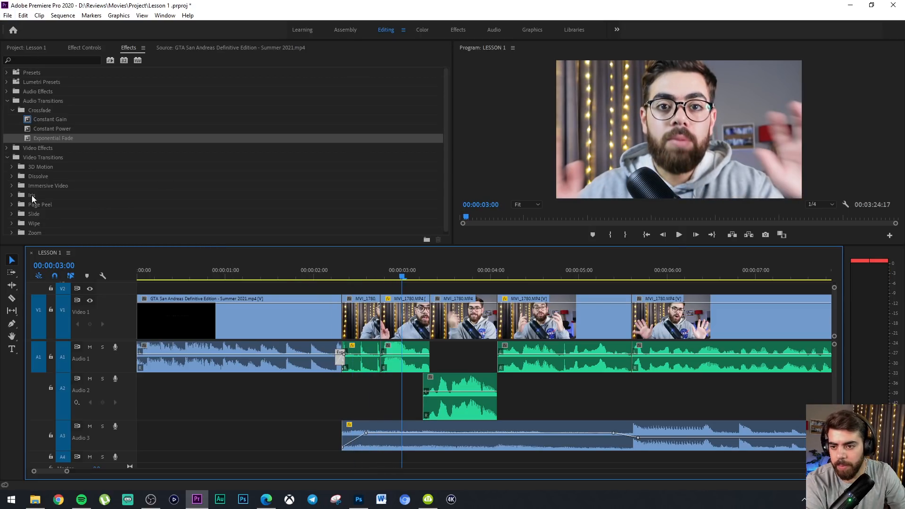
Add a Film Dissolve at the cut between the GTA San Andreas clip and the first talking-head clip and preview it at 00:00:02:07
left_click(12, 174)
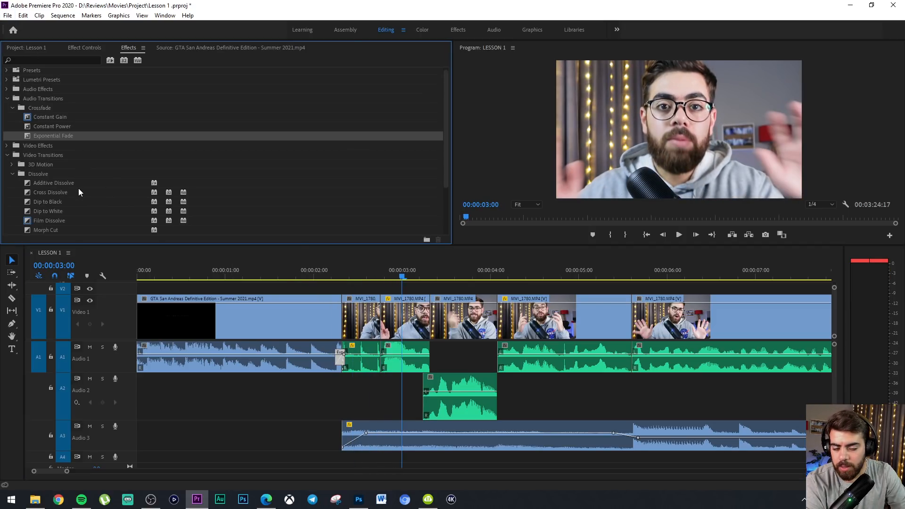
left_click(329, 269)
left_click(360, 270)
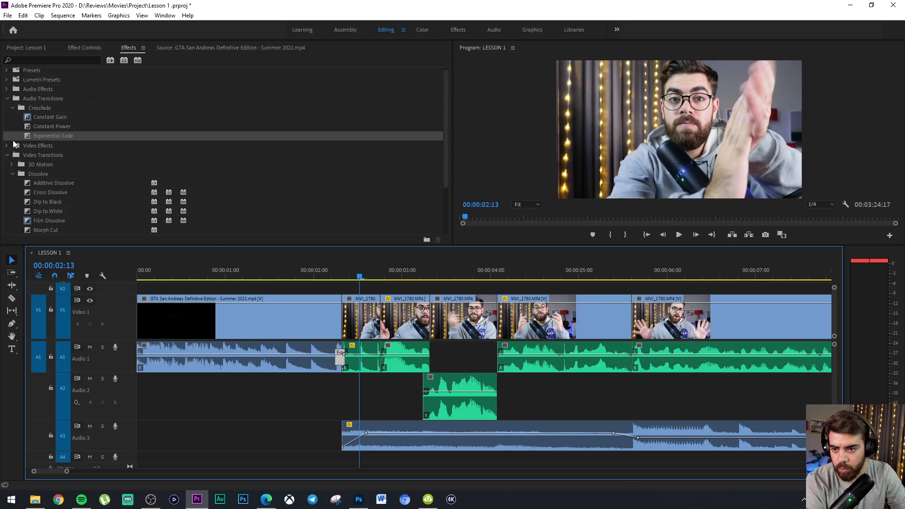
left_click(47, 202)
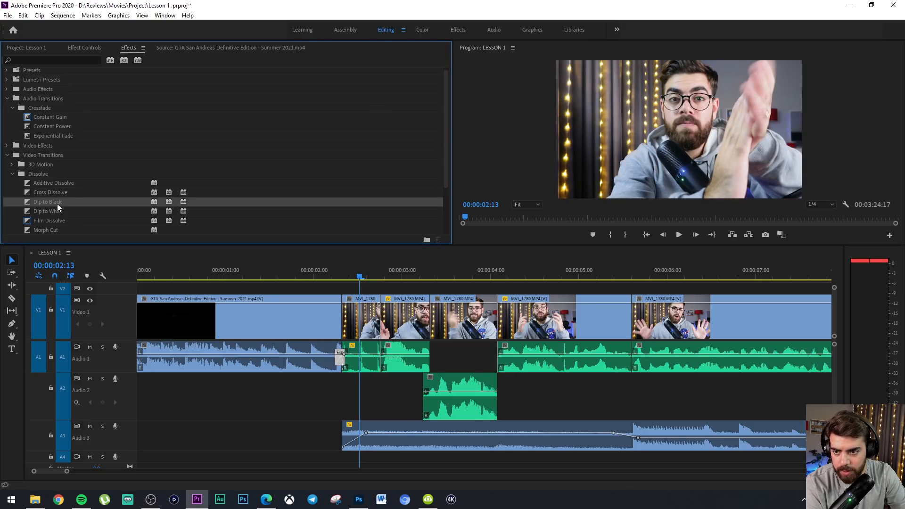
left_click(31, 155)
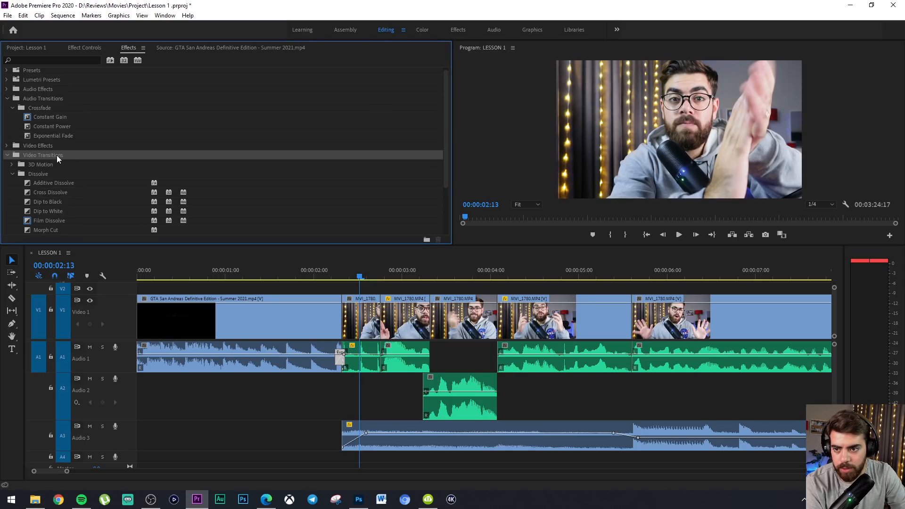
left_click(49, 203)
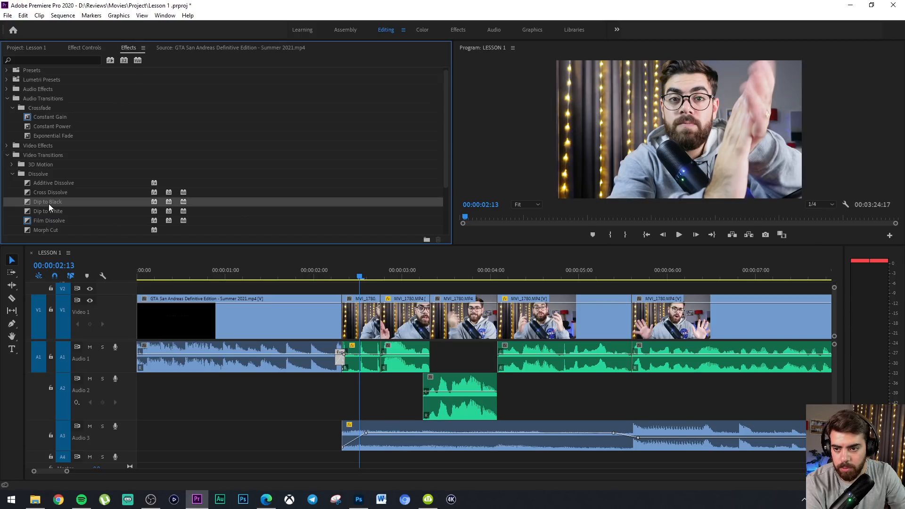
left_click(43, 222)
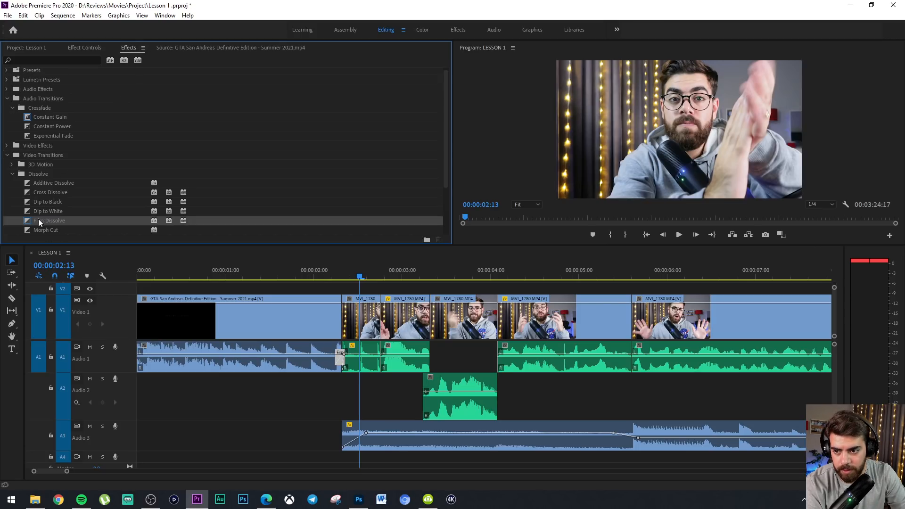
left_click_drag(43, 219, 345, 314)
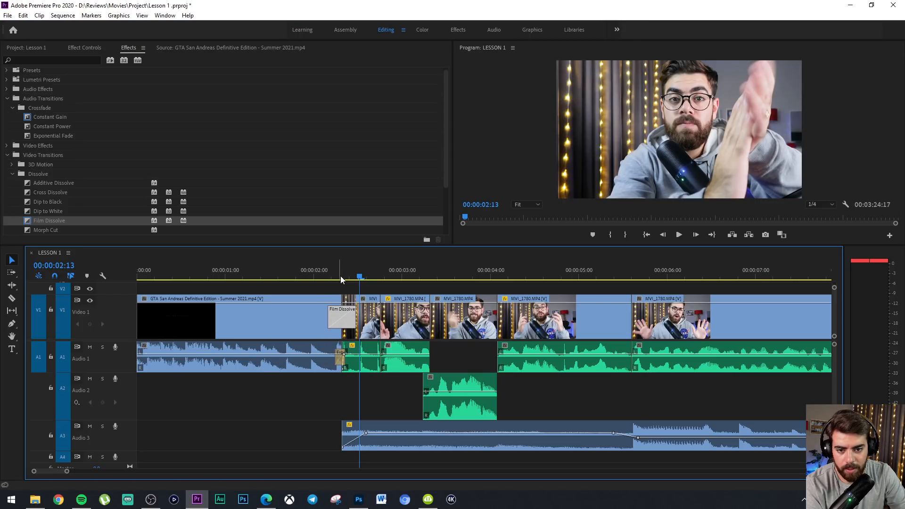
left_click_drag(341, 276, 338, 275)
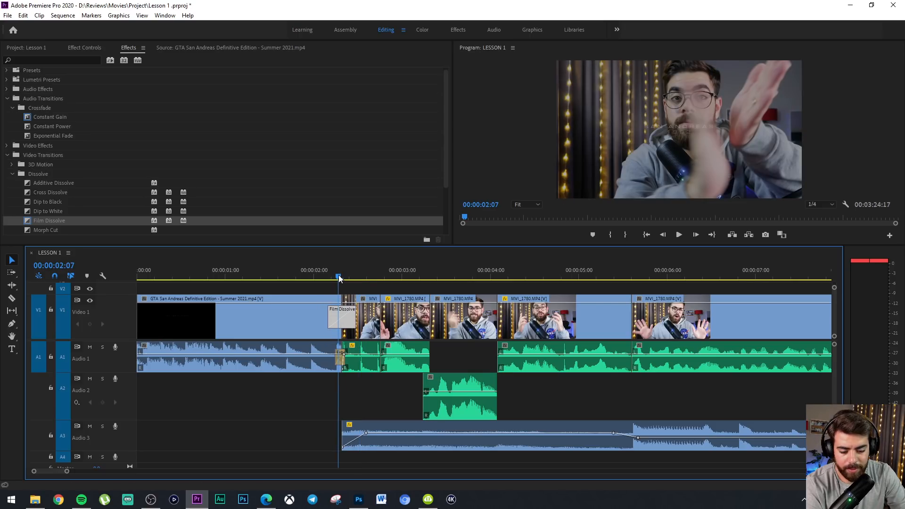
key("=")
key("=")
left_click_drag(463, 273, 485, 275)
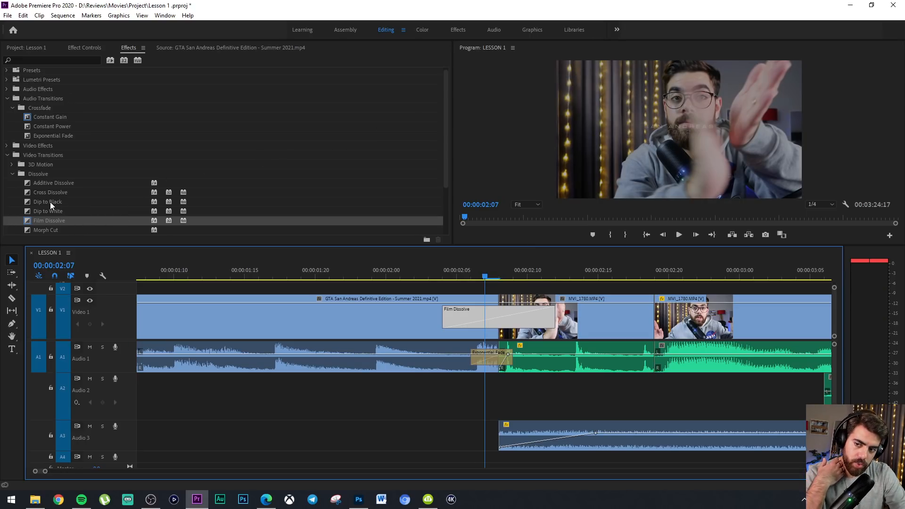
Replace the Film Dissolve after the GTA San Andreas clip with Dip to Black and play back the transition
left_click_drag(47, 202, 122, 196)
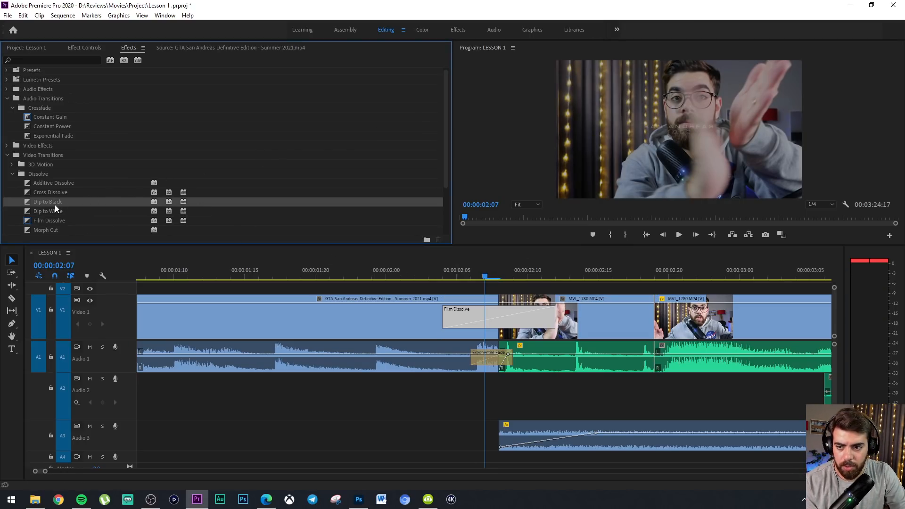
left_click_drag(418, 244, 486, 315)
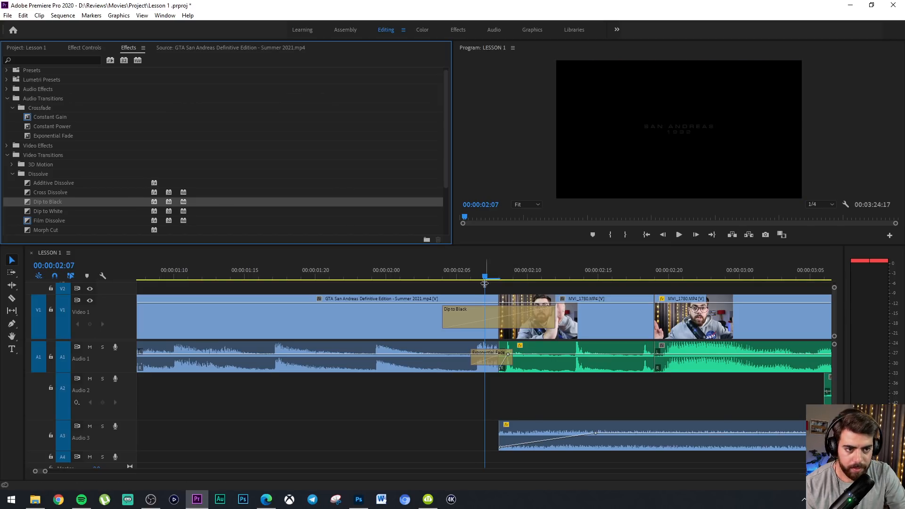
left_click(292, 267)
key("space")
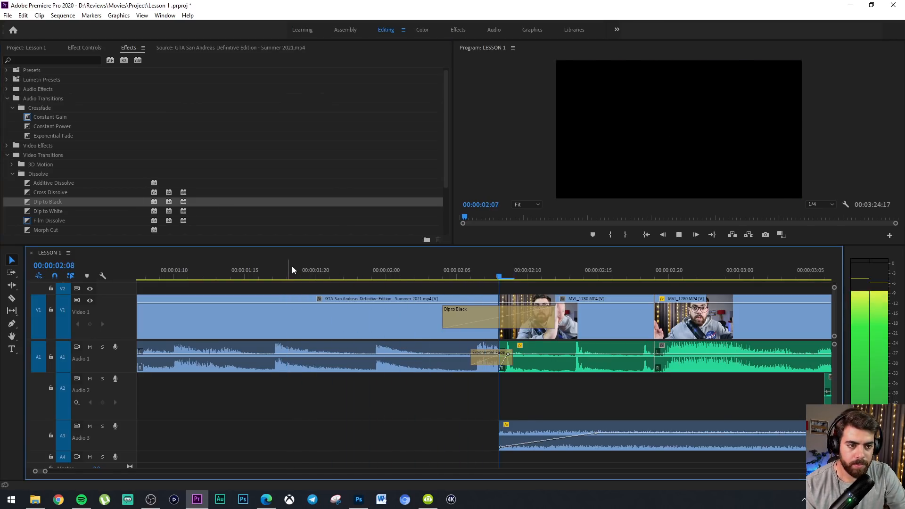
key("space")
Shorten the Dip to Black transition to about 4 frames and play it back from 00:00:01:02
left_click(511, 273)
left_click_drag(553, 314, 528, 314)
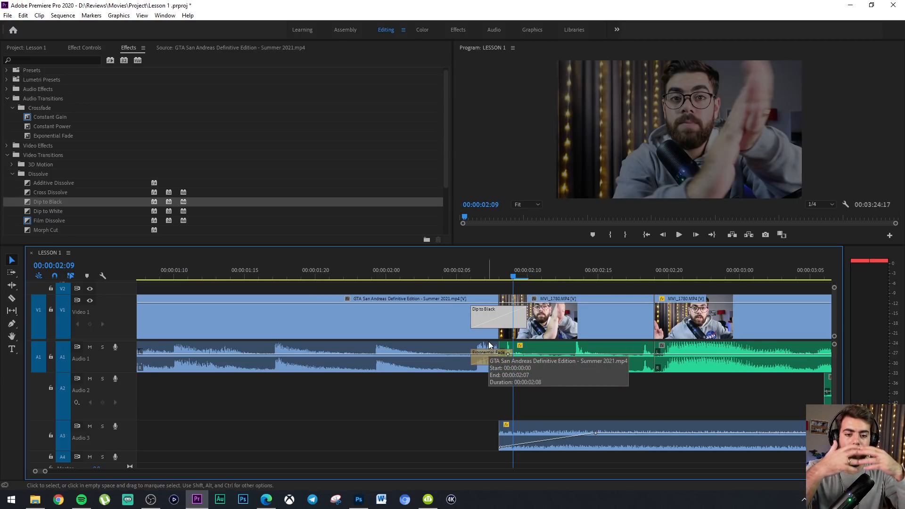
left_click_drag(492, 279, 59, 296)
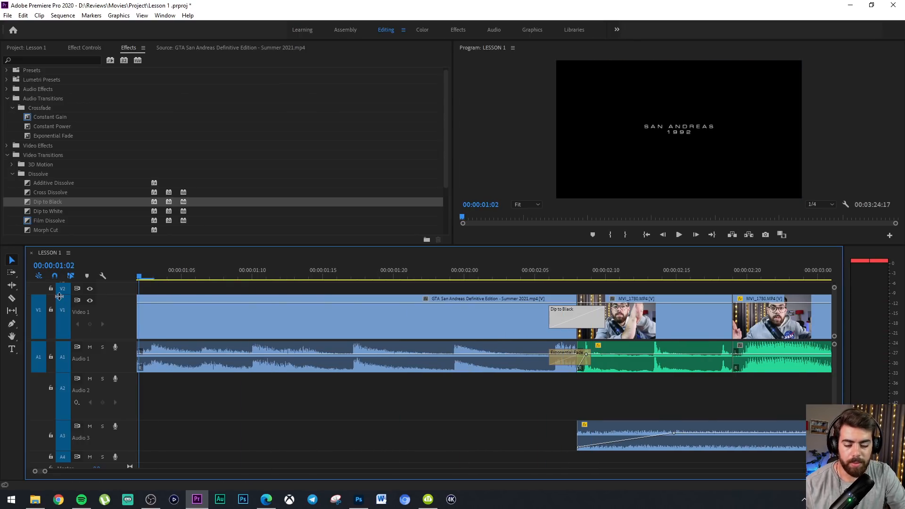
key("backslash")
key("space")
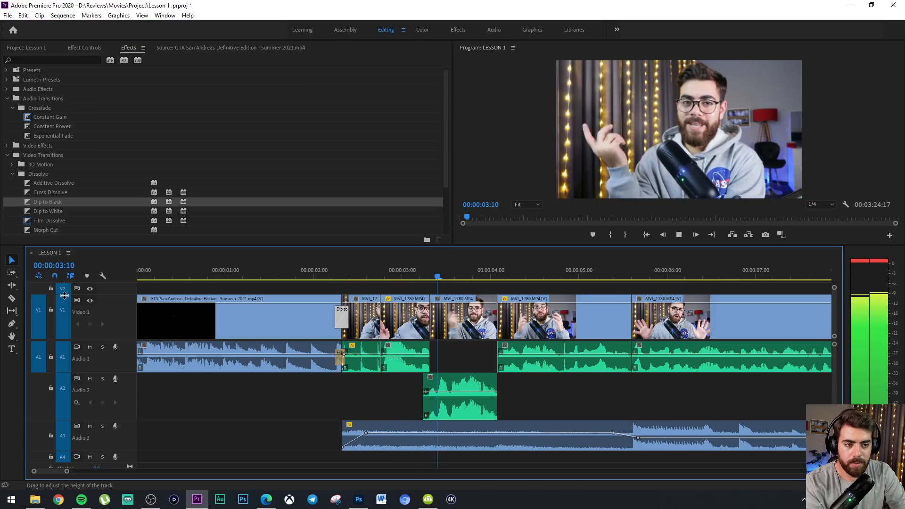
Play back the talking-head intro across the cut between the fourth and fifth talking-head clips
left_click(474, 271)
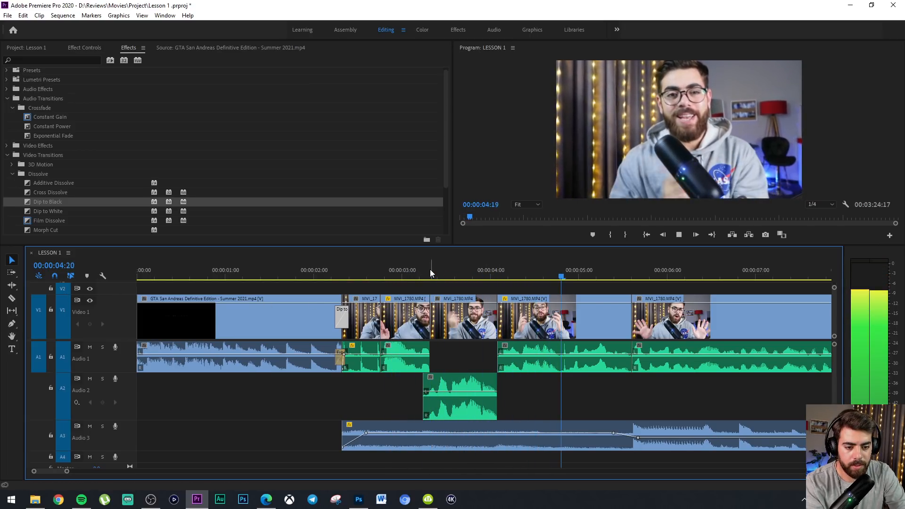
left_click_drag(666, 278, 569, 277)
key("space")
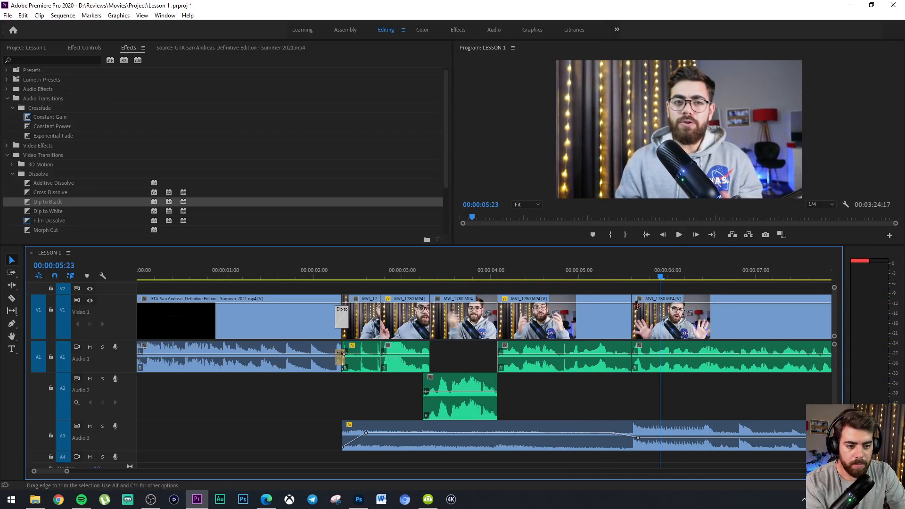
left_click(616, 270)
key("space")
key("space")
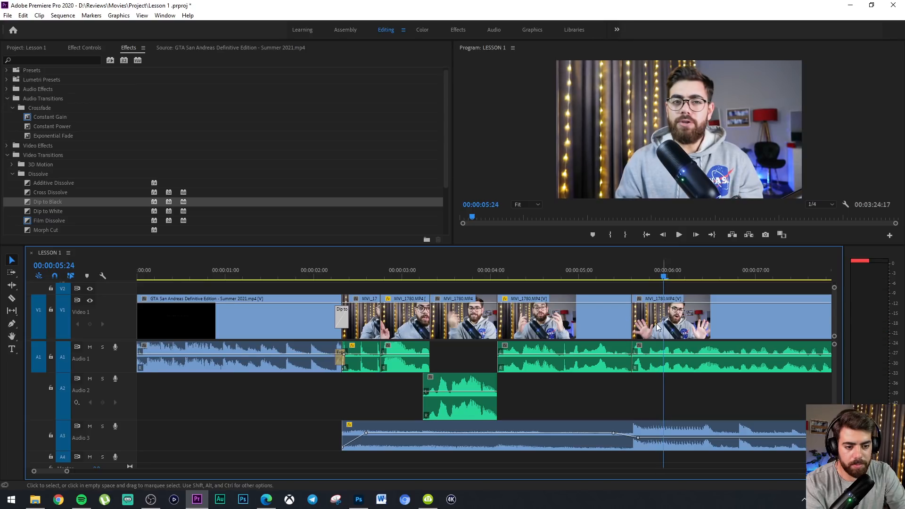
Add the VR Light Rays immersive transition at the cut between the fourth and fifth talking-head clips and preview it
scroll(52, 202, "down", 5)
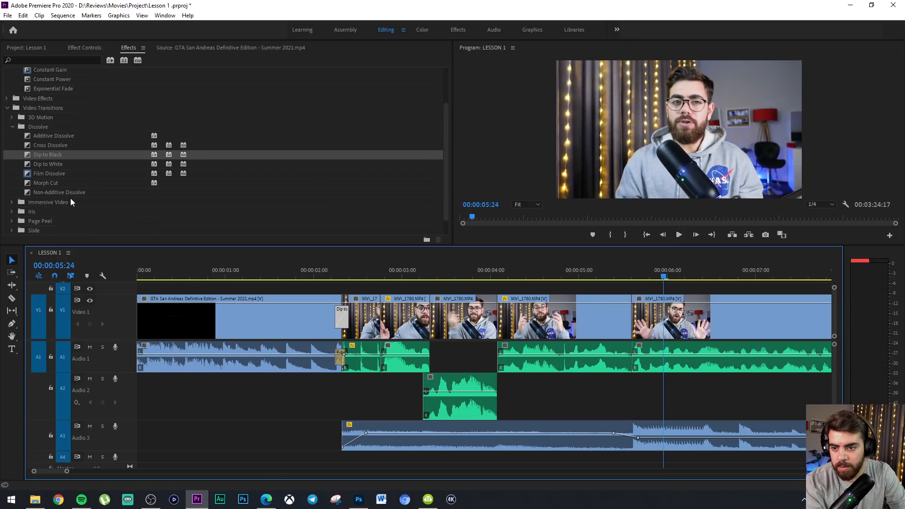
scroll(56, 204, "down", 2)
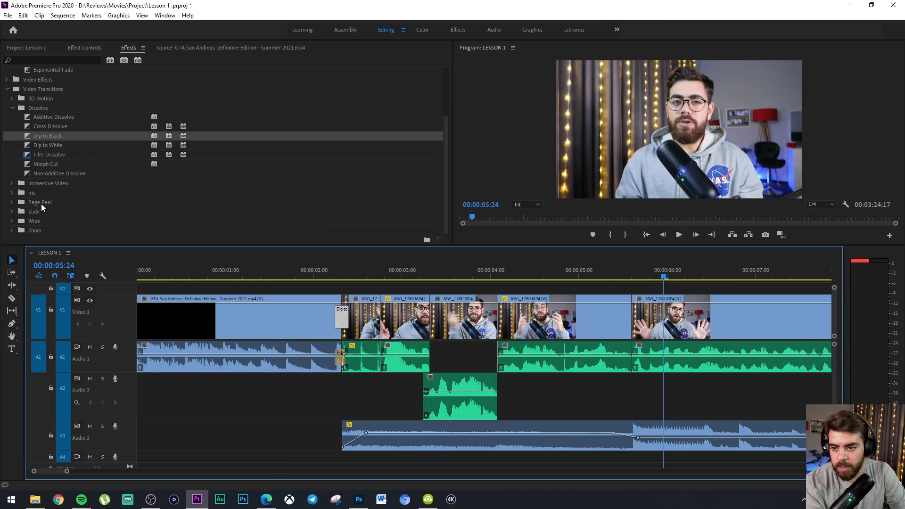
left_click(14, 194)
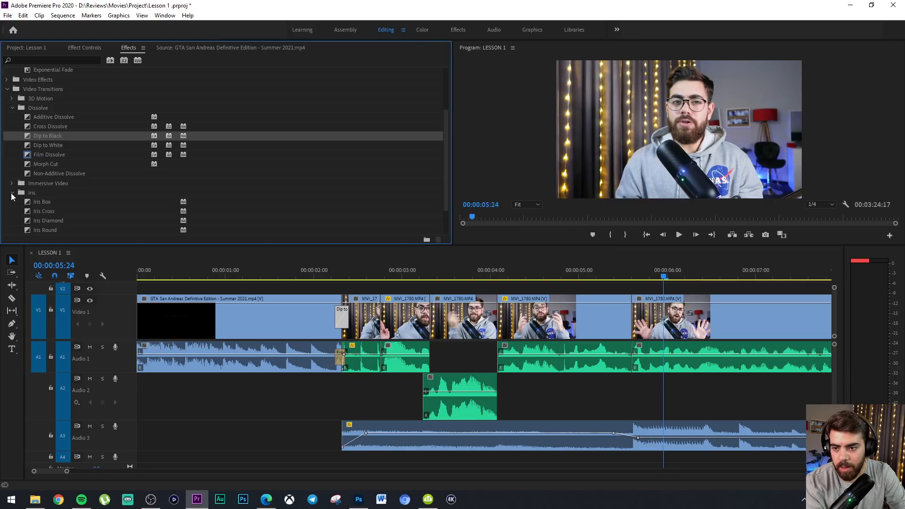
left_click(11, 184)
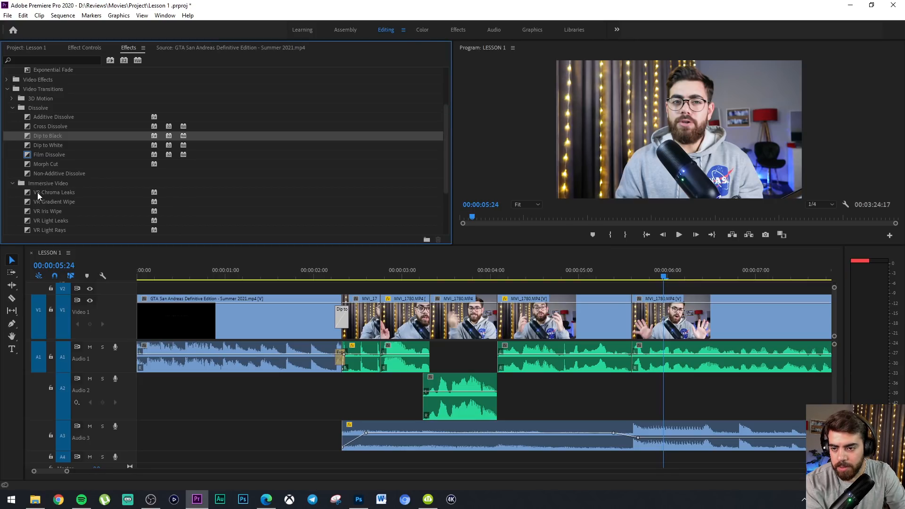
scroll(56, 214, "down", 5)
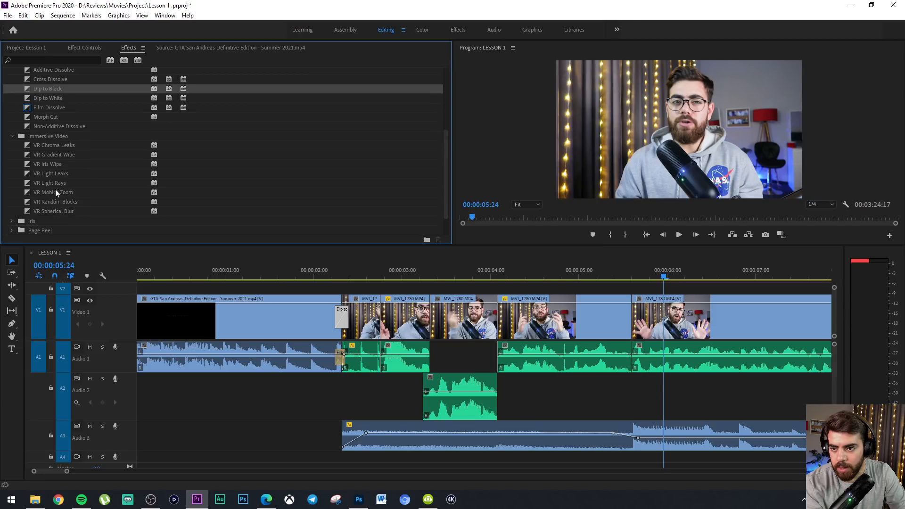
left_click_drag(441, 263, 665, 313)
left_click(612, 276)
left_click_drag(611, 276, 630, 274)
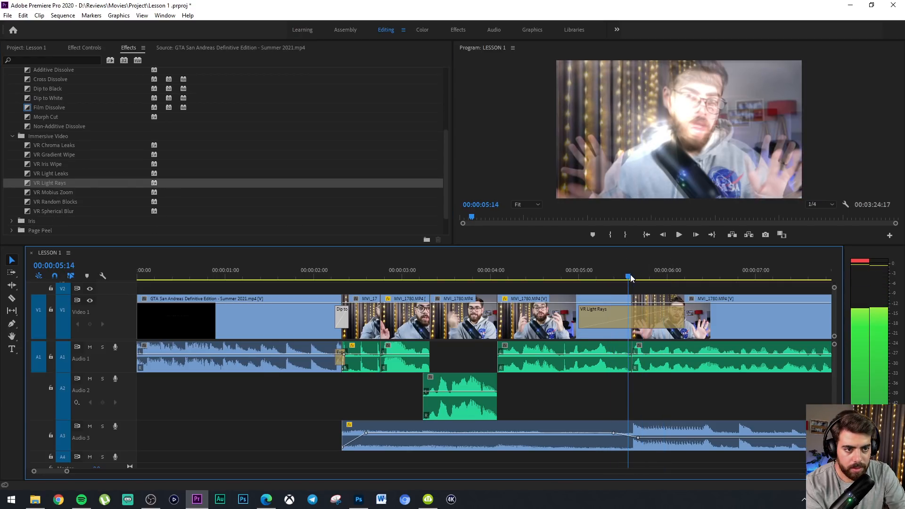
Shorten the VR Light Rays transition to about 6 frames and play back across the cut
left_click_drag(672, 313, 640, 313)
left_click_drag(634, 313, 634, 314)
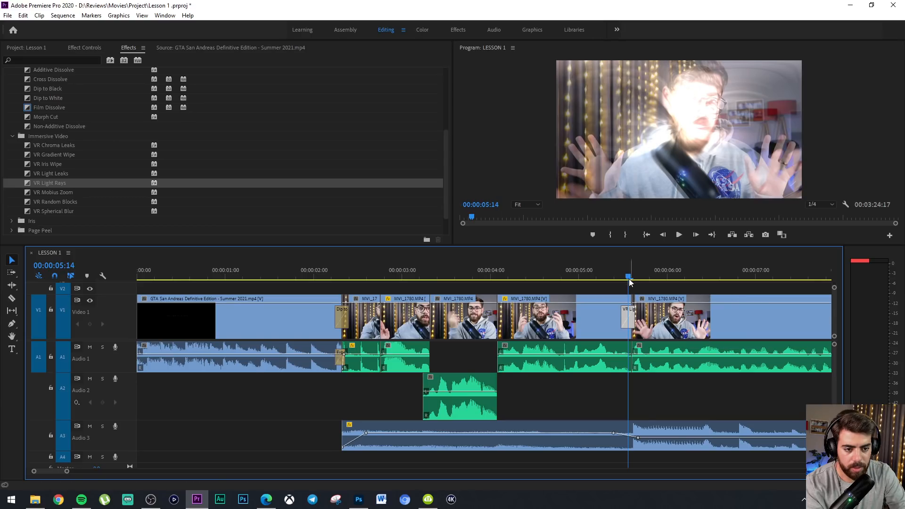
left_click(506, 272)
key("space")
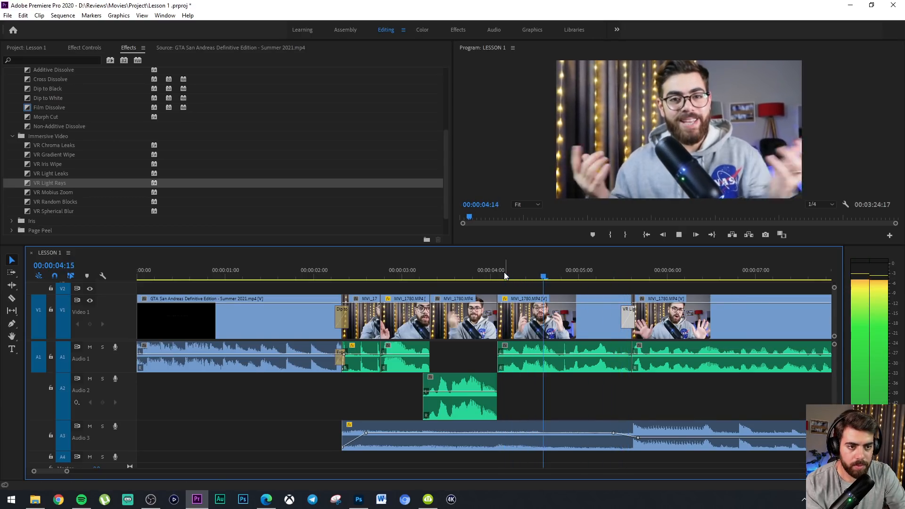
key("space")
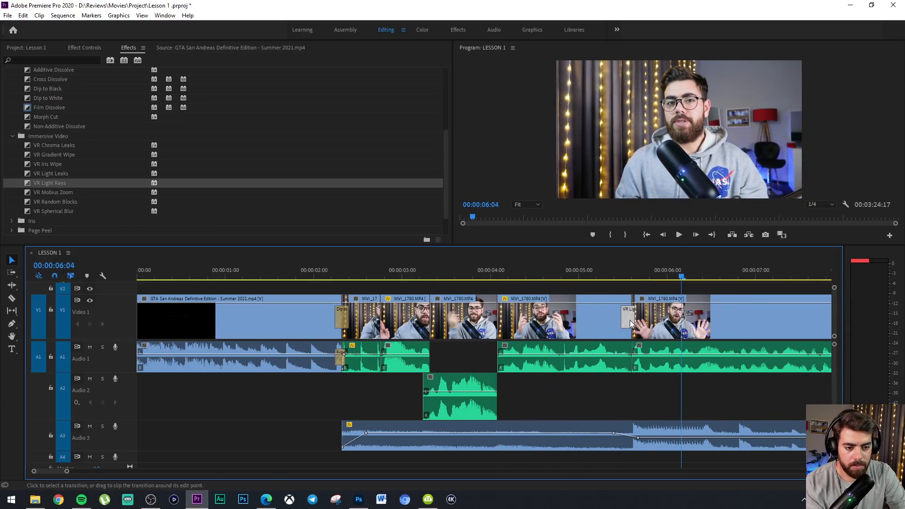
Lengthen the VR Light Rays transition to about 12 frames and play it back
left_click_drag(638, 318, 649, 319)
left_click(558, 270)
key("space")
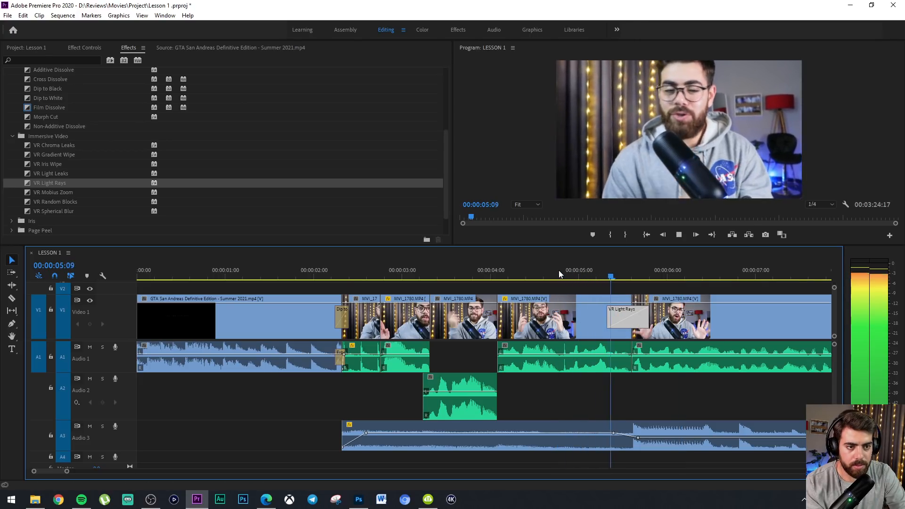
key("space")
Replace VR Light Rays with VR Mobius Zoom between the fourth and fifth talking-head clips and play back the transition
left_click_drag(53, 192, 641, 318)
left_click(585, 269)
key("space")
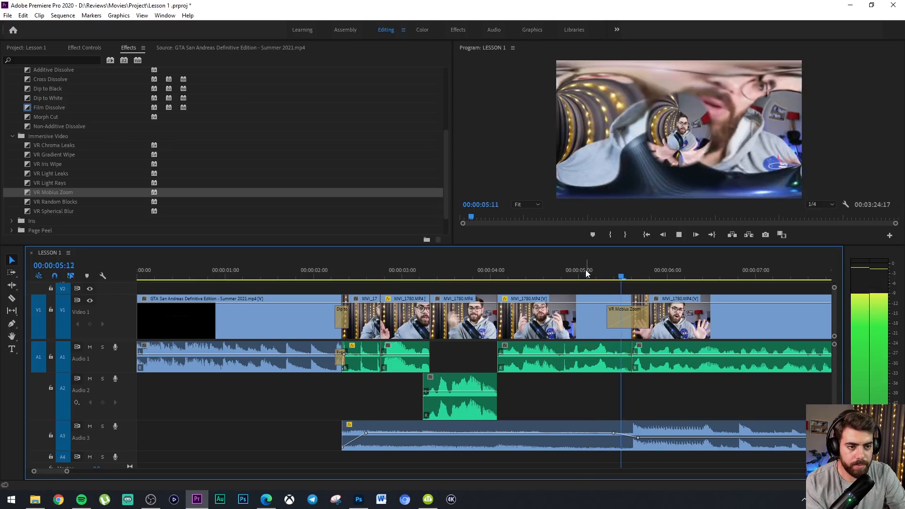
left_click(557, 264)
left_click(524, 263)
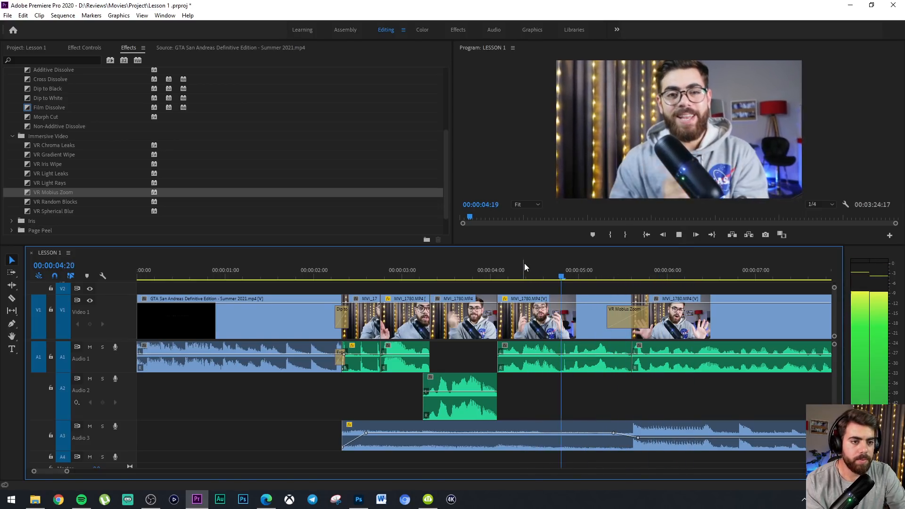
key("space")
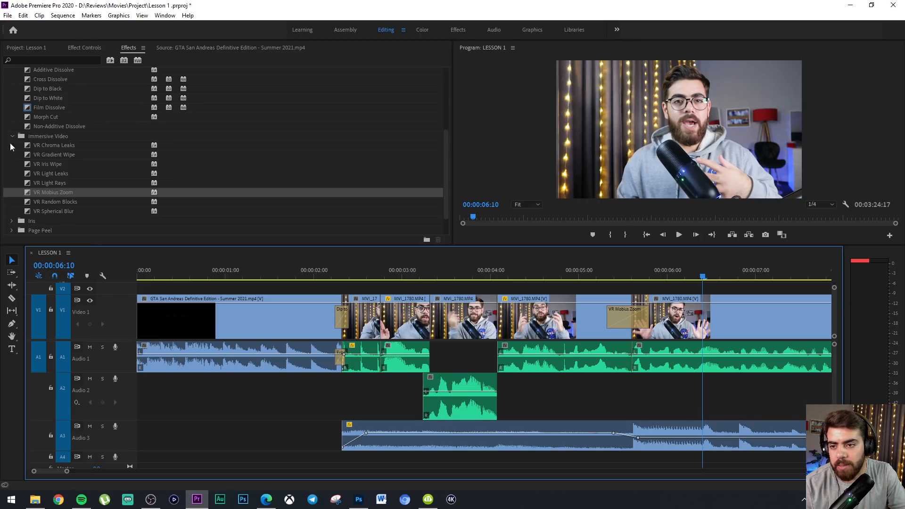
Replace VR Mobius Zoom with the Cross Zoom transition and place the playhead ahead of it at 00:00:05:01
scroll(10, 147, "down", 3)
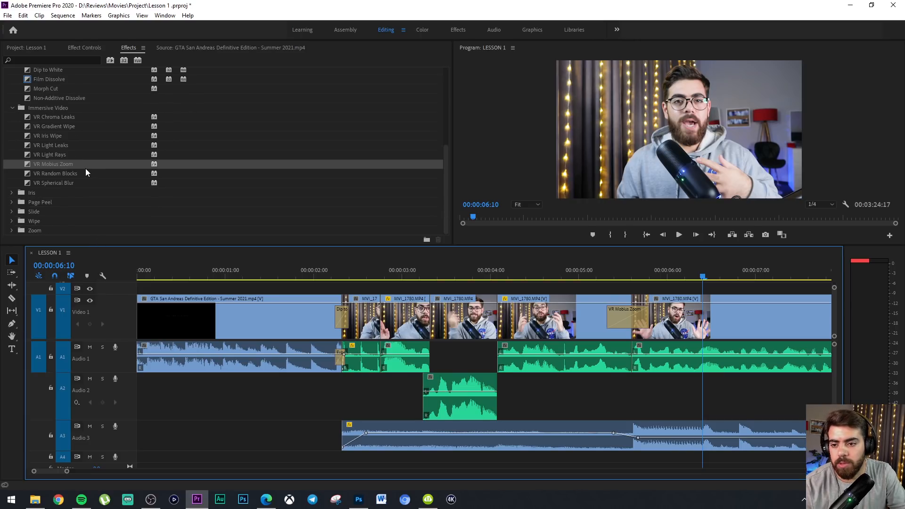
left_click(14, 231)
scroll(59, 209, "down", 1)
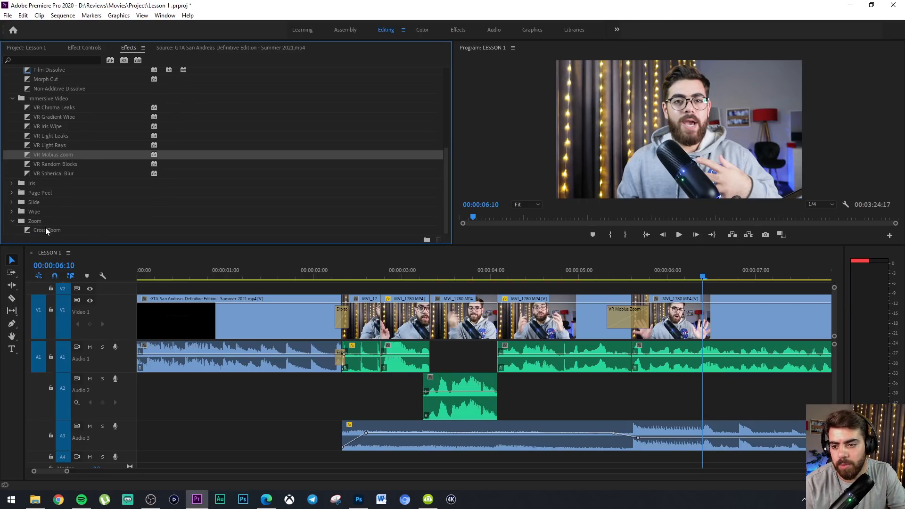
left_click_drag(45, 228, 632, 321)
left_click(582, 274)
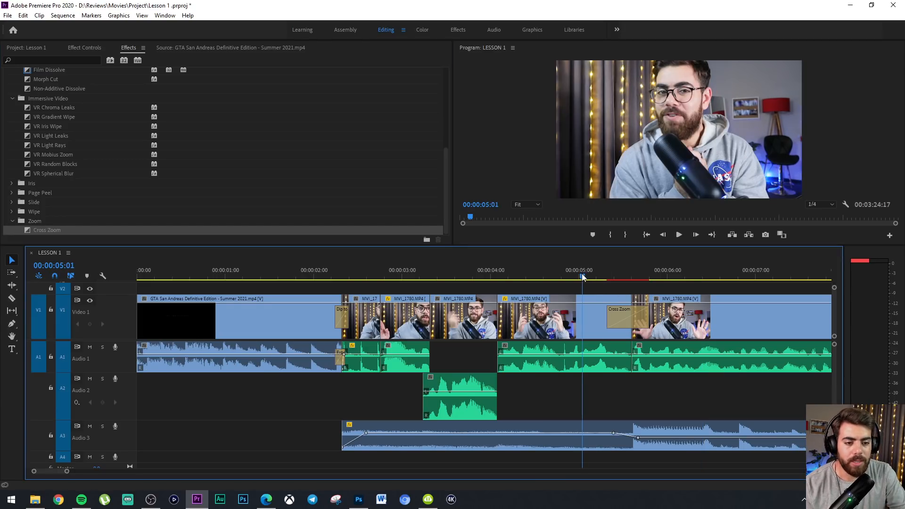
Play back the Cross Zoom transition, then swap it for VR Mobius Zoom on the same cut and preview the result
key("space")
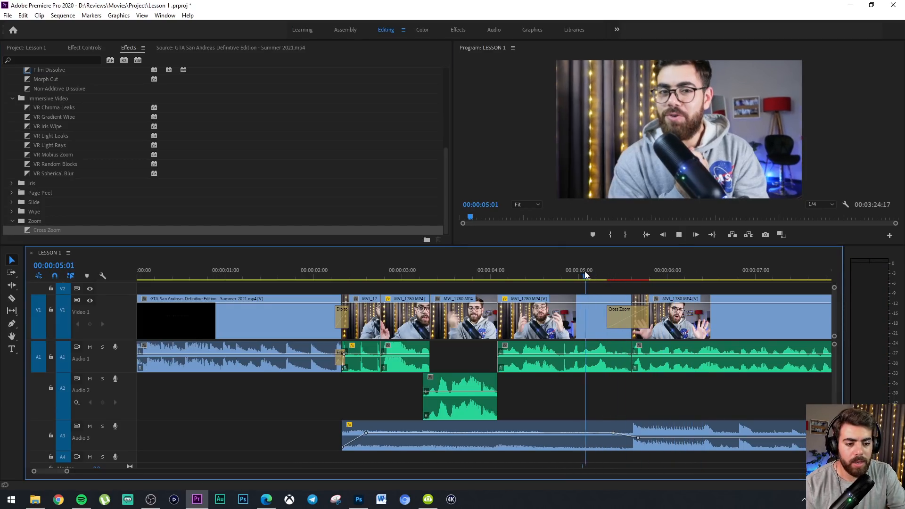
key("space")
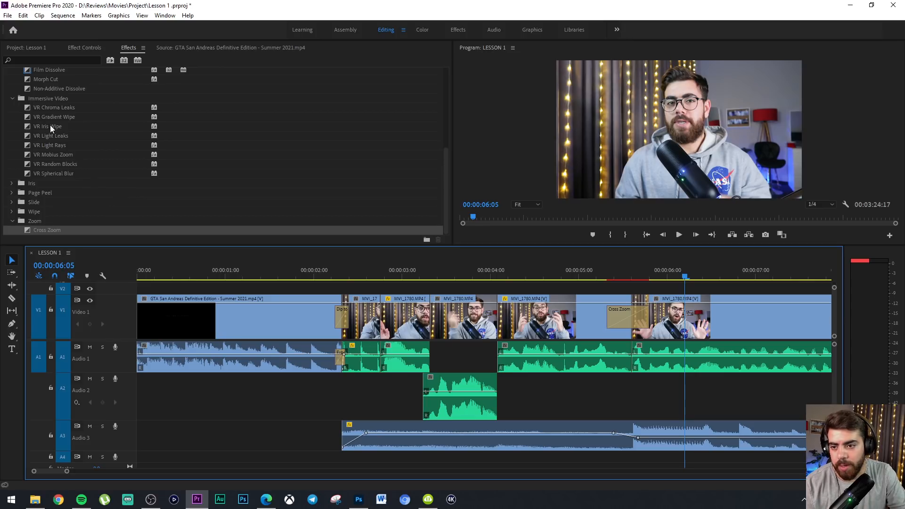
left_click(54, 148)
left_click(61, 157)
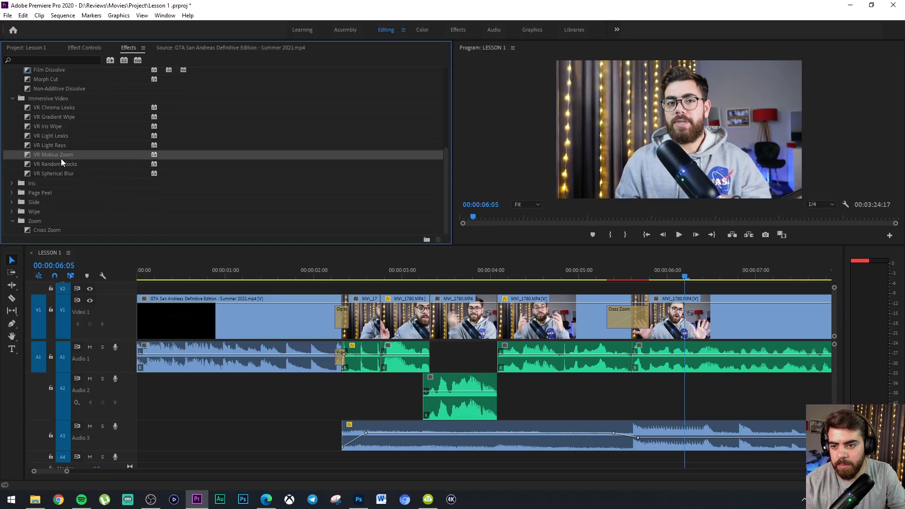
left_click_drag(587, 304, 631, 315)
left_click_drag(586, 268, 550, 267)
key("space")
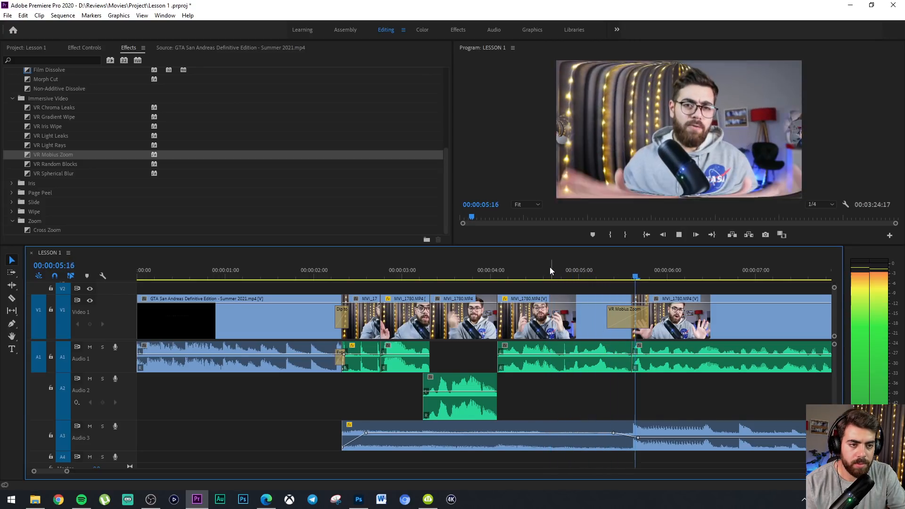
left_click(830, 204)
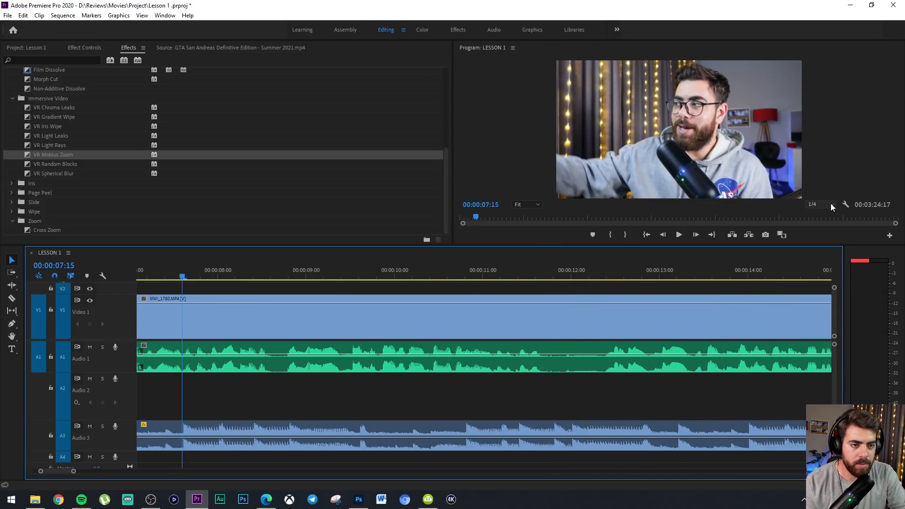
Place the playhead at 00:00:01:16, reduce the height of the Audio 3 track and lock that track
key("minus")
key("minus")
key("minus")
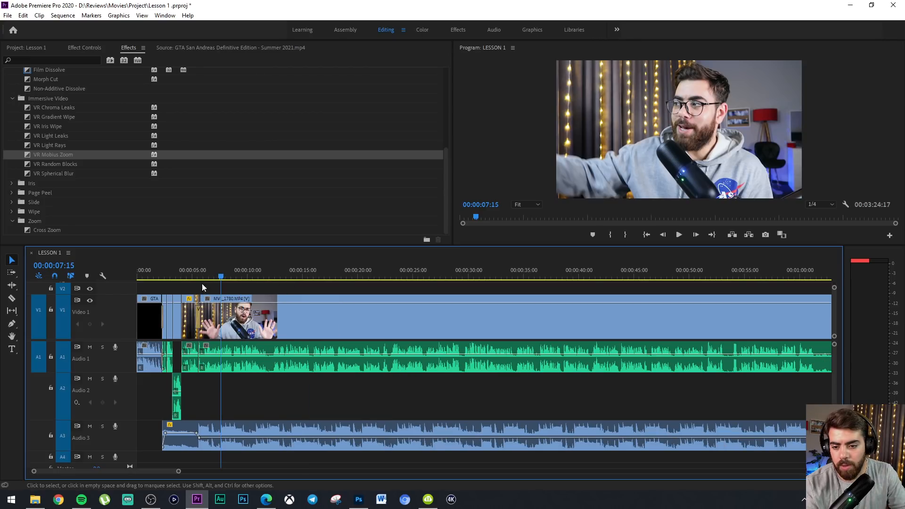
left_click(156, 276)
key("equal")
key("equal")
key("equal")
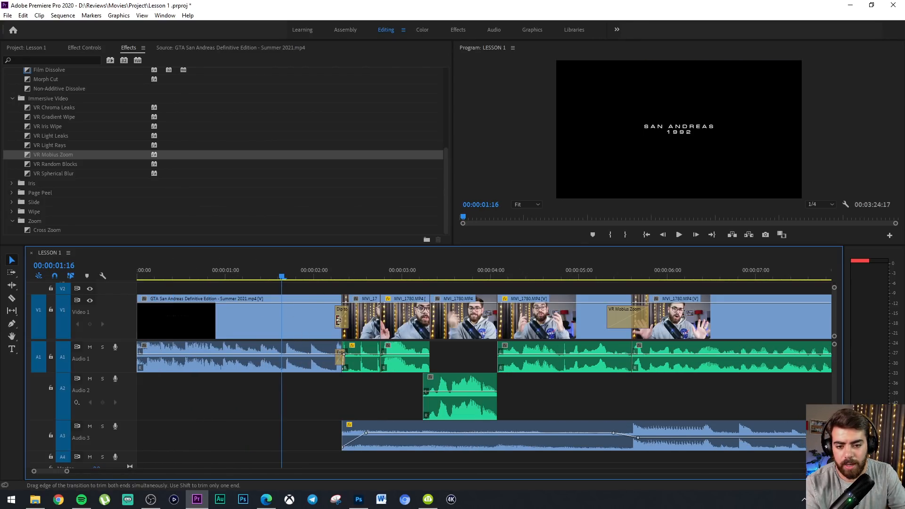
key("minus")
key("minus")
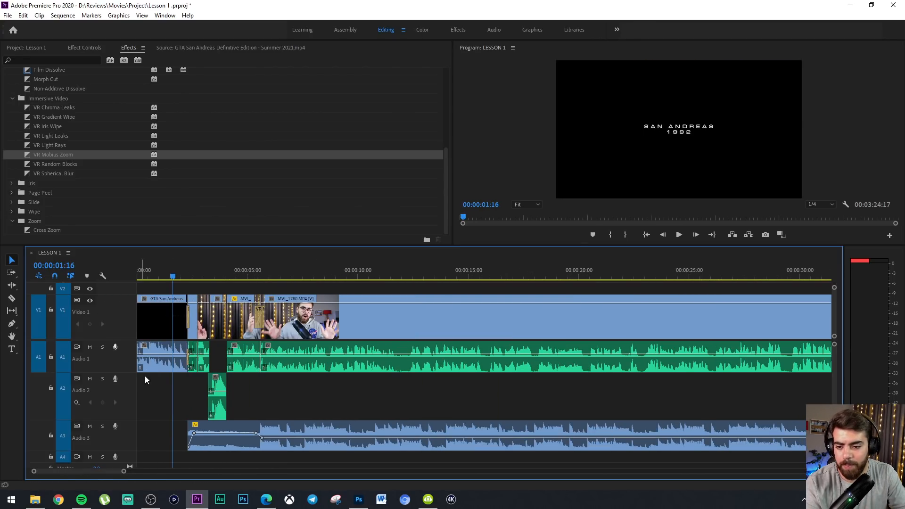
left_click_drag(132, 452, 137, 432)
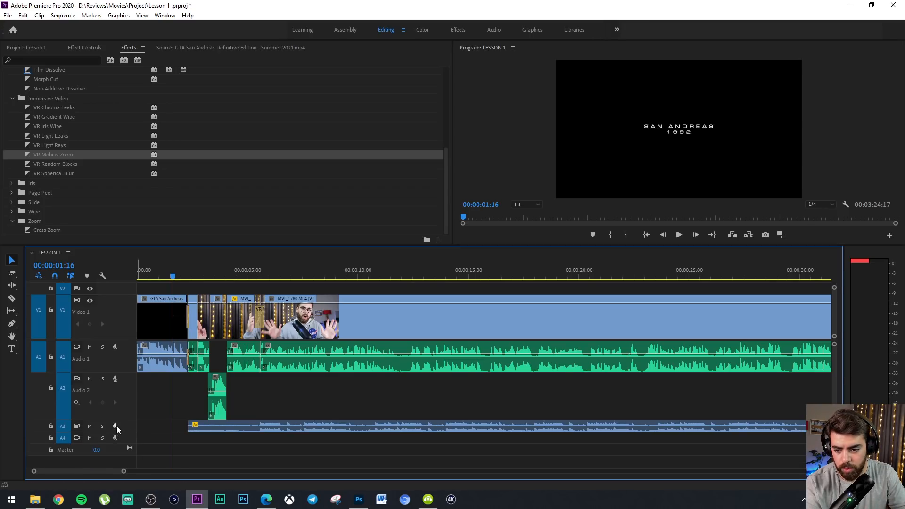
left_click(50, 426)
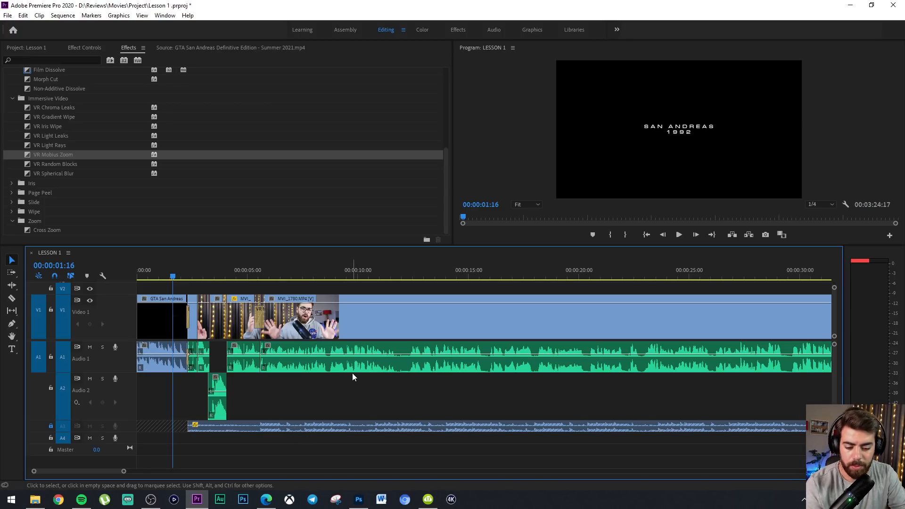
key("=")
key("=")
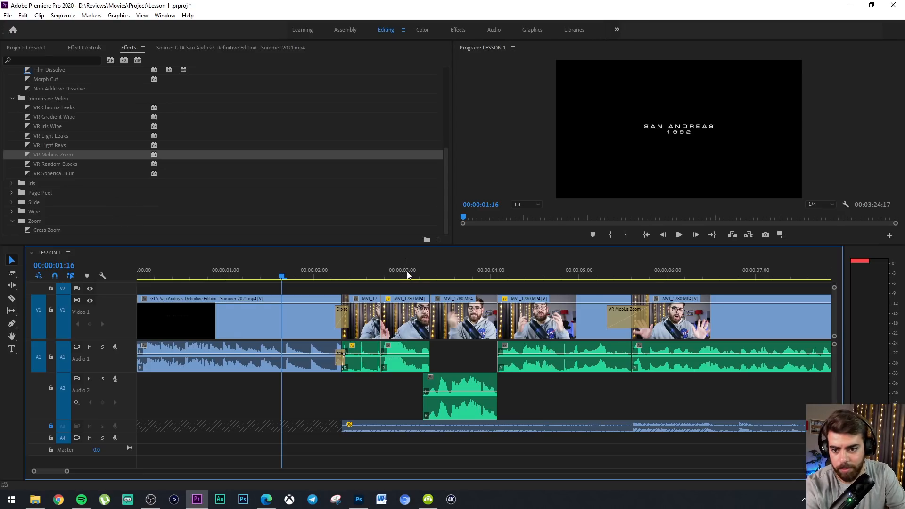
Open Fast & Furious Crossroads Review.mp4 as the source clip and mark the range from 00;03;36;12 to 00;03;42;15
scroll(58, 143, "up", 2)
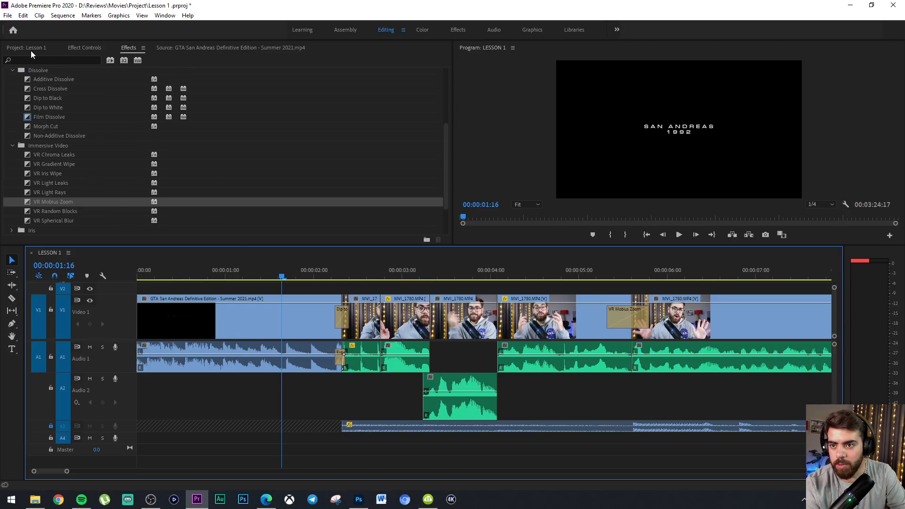
left_click(34, 48)
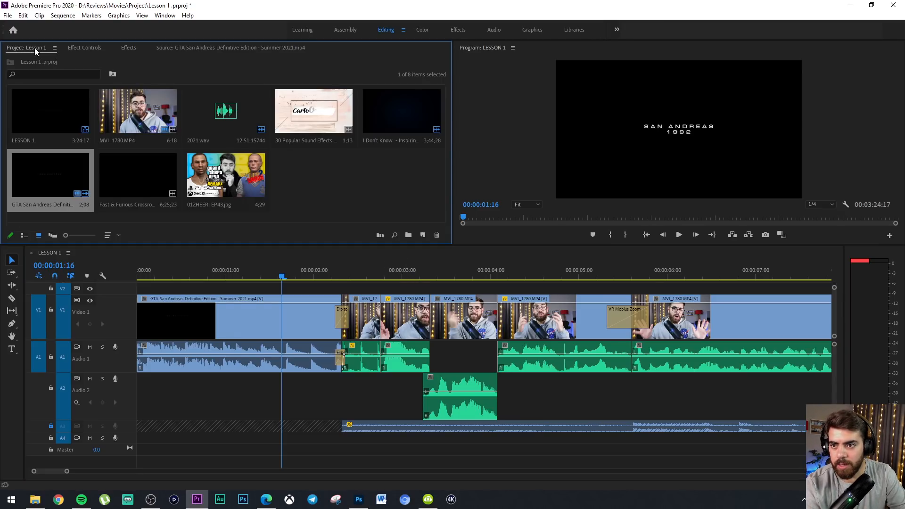
left_click(146, 170)
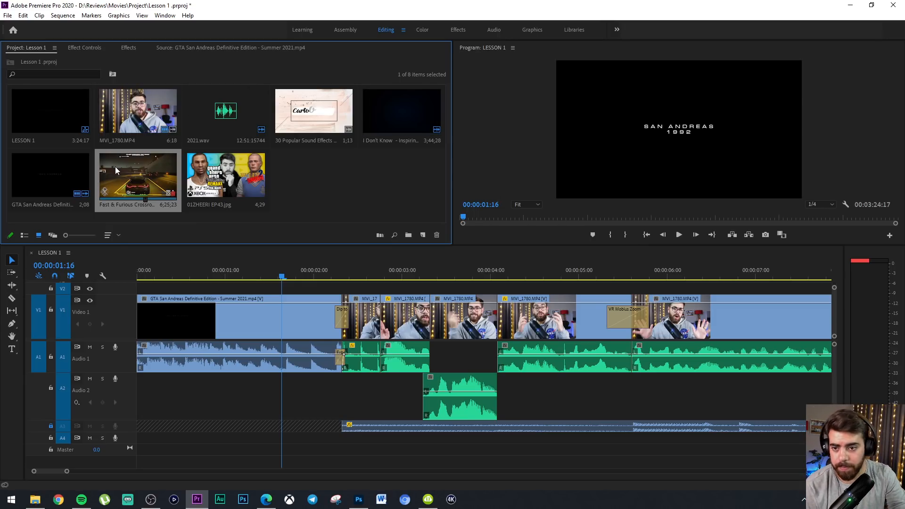
double_click(142, 174)
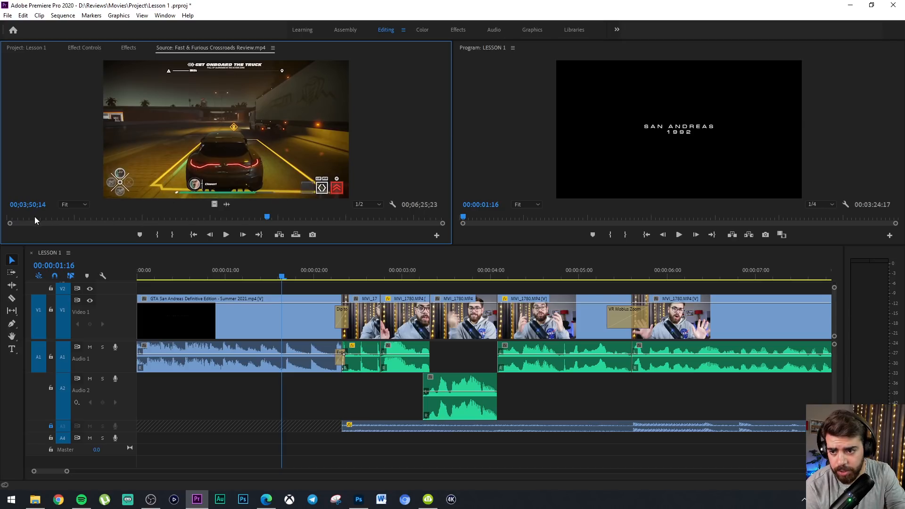
left_click_drag(91, 220, 253, 211)
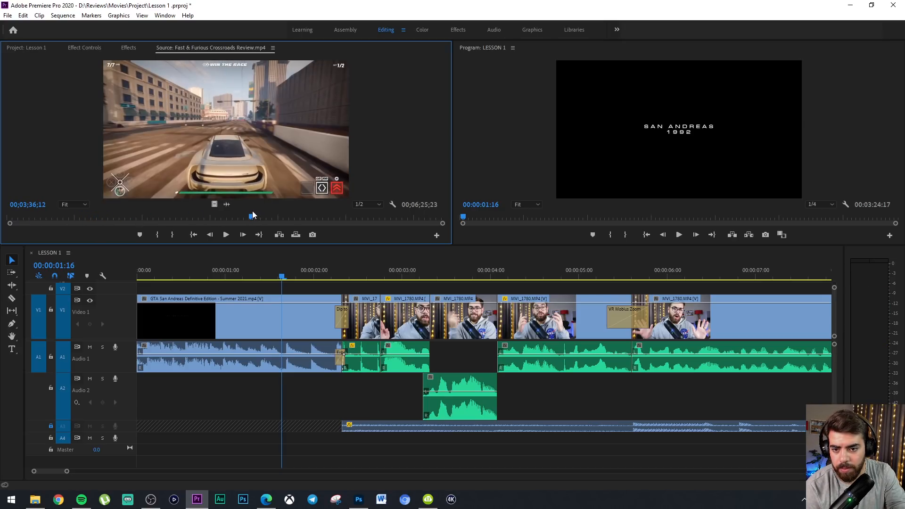
left_click(157, 234)
left_click(234, 234)
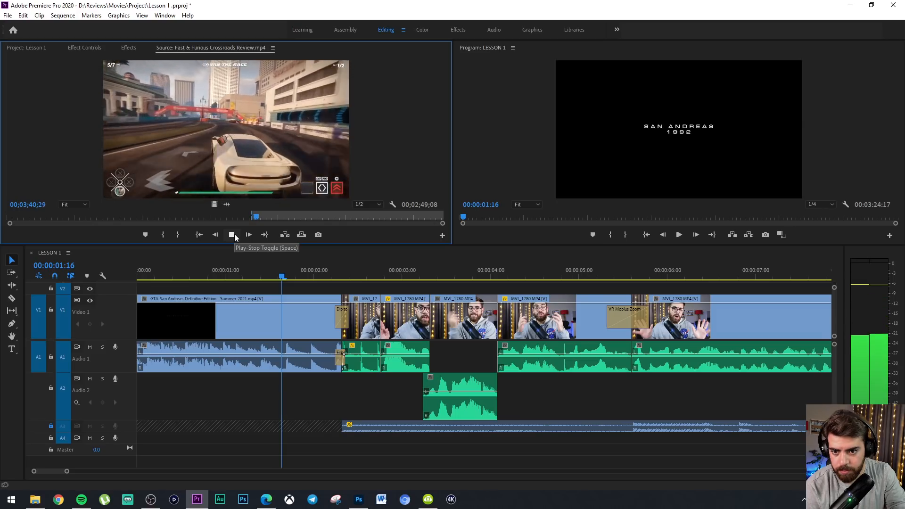
left_click(232, 234)
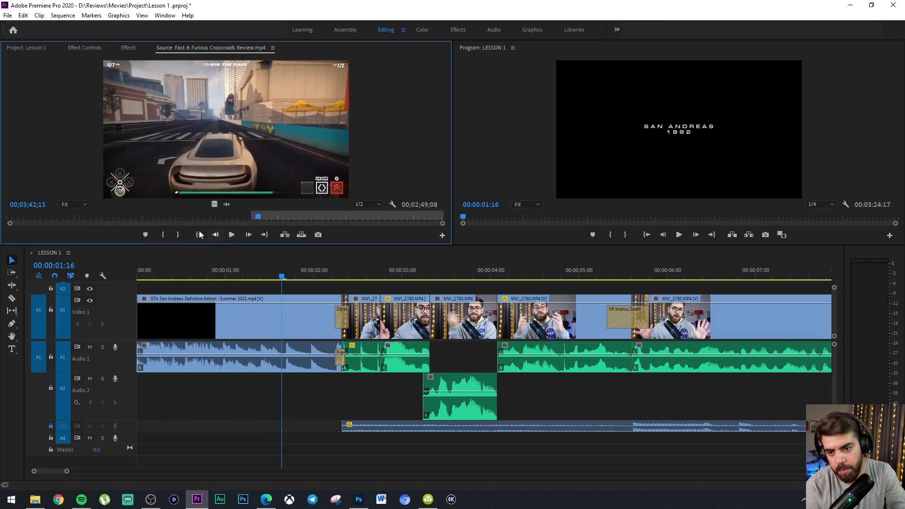
key("o")
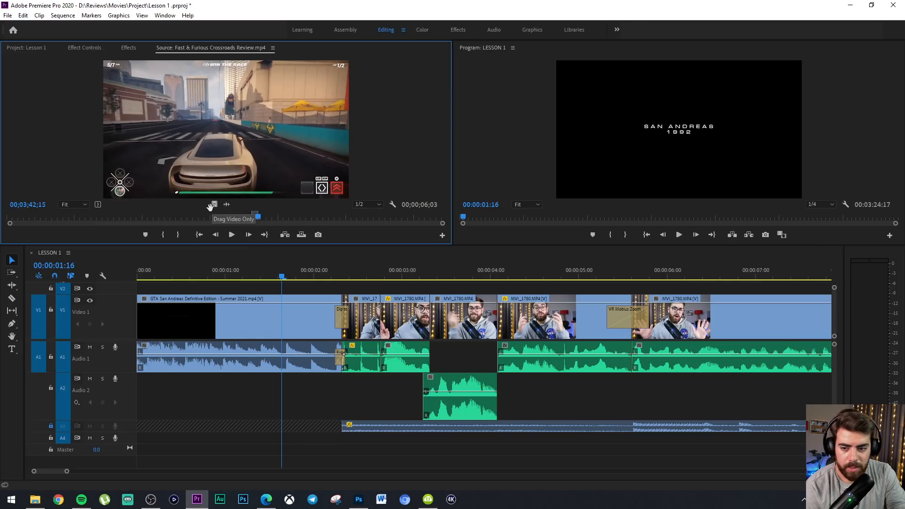
Place only the video of the marked Fast & Furious range on Video 2 at about 00:00:06:20, over the fifth talking-head clip
left_click(128, 338)
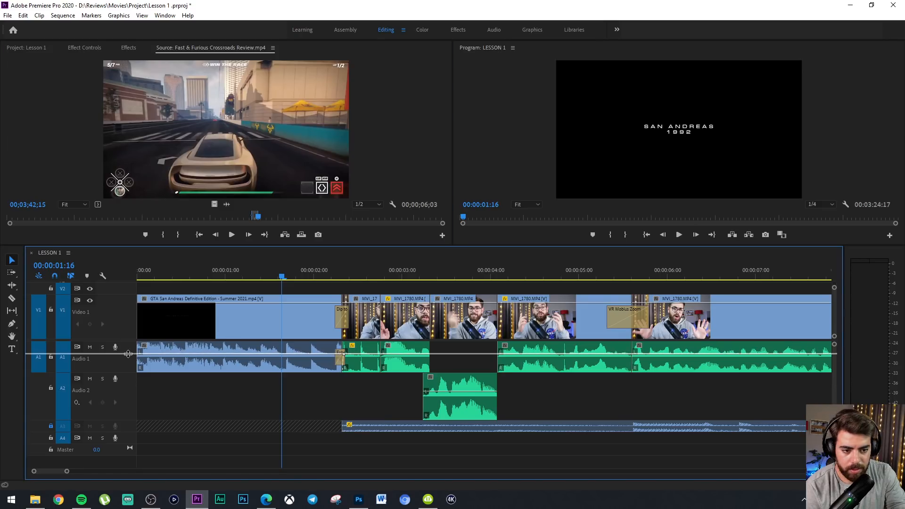
scroll(128, 353, "up", 1)
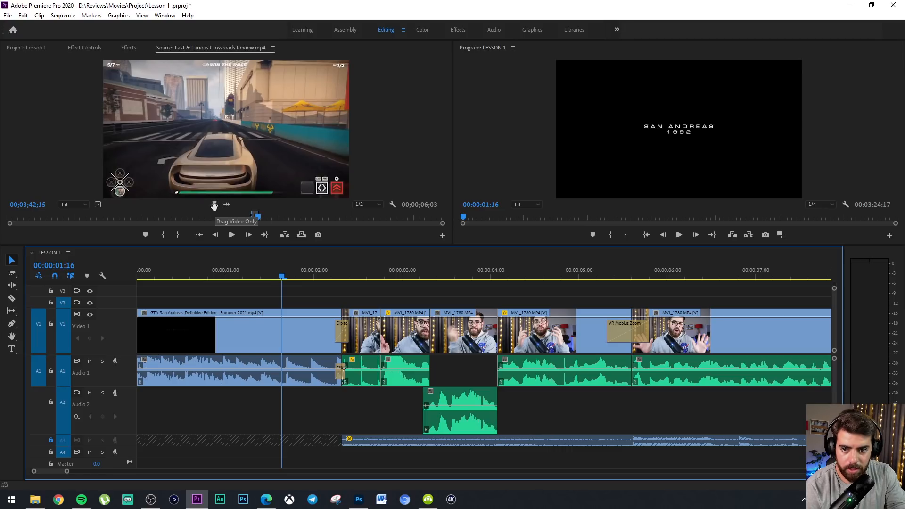
left_click_drag(238, 134, 334, 165)
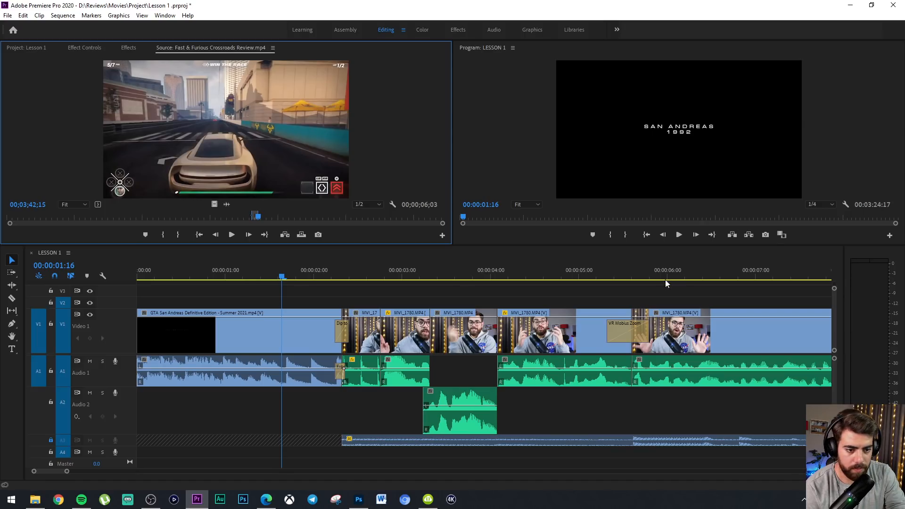
left_click_drag(666, 283, 714, 281)
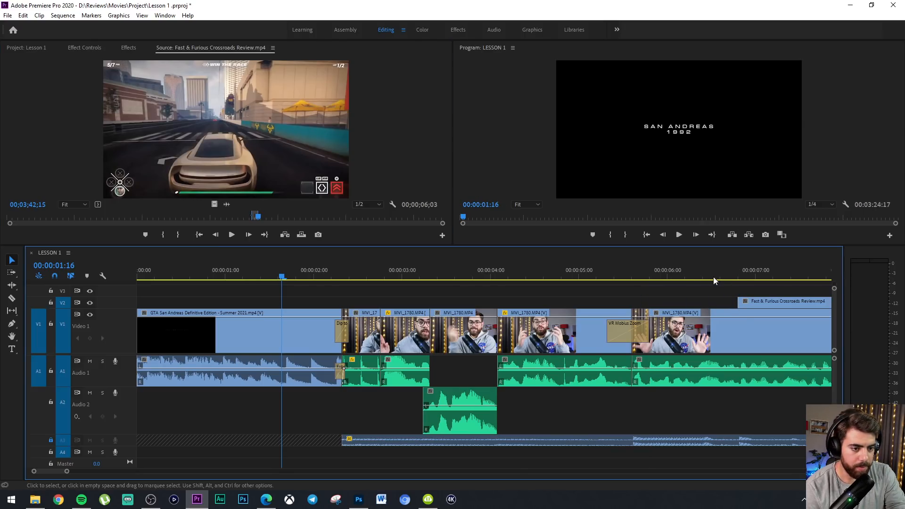
Increase the Video 2 track's height, nudge the gameplay clip slightly earlier and play the sequence through it
left_click(691, 279)
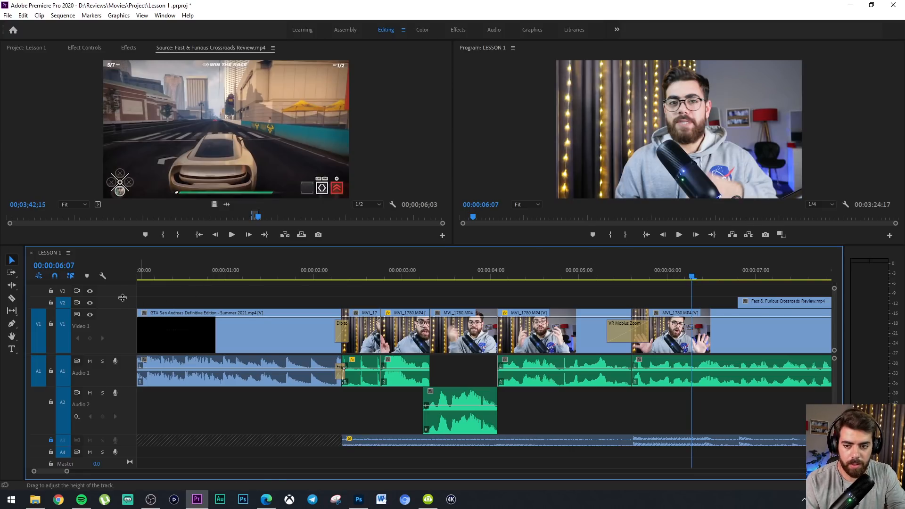
left_click_drag(123, 298, 123, 291)
mouse_move(753, 304)
left_mouse_down()
mouse_move(718, 305)
mouse_move(750, 303)
left_mouse_up()
left_click(439, 263)
key("space")
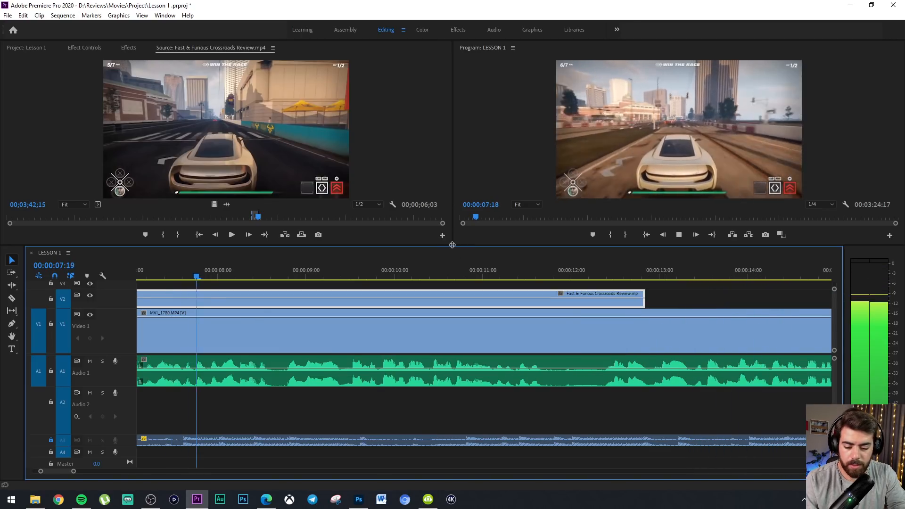
key("space")
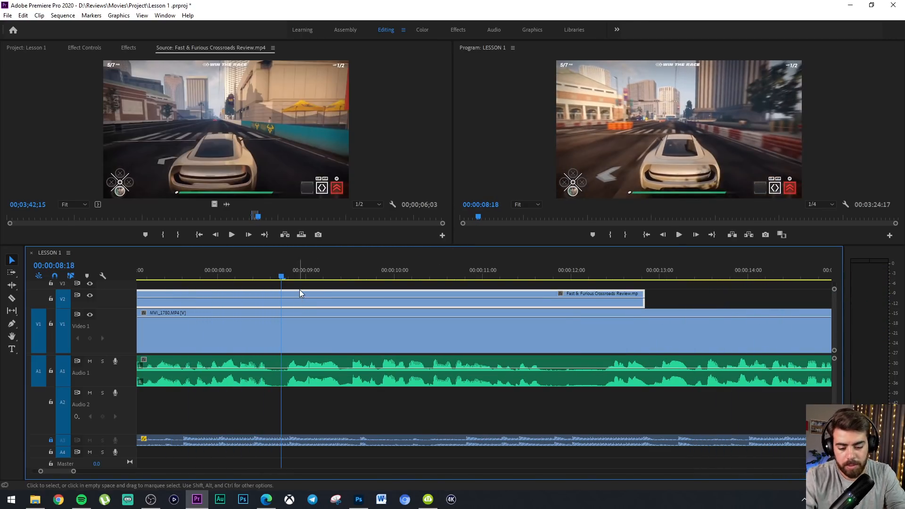
key("backslash")
key("space")
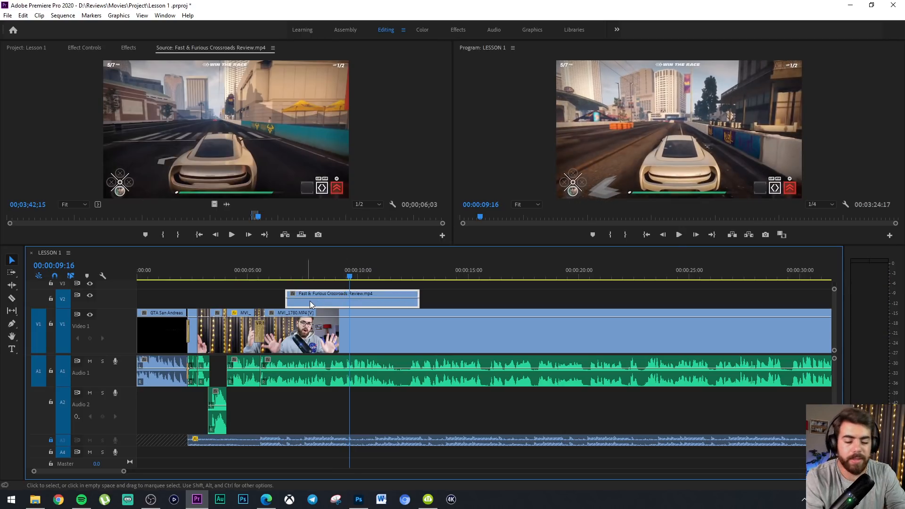
Trim the end of the gameplay clip so it lasts about 15 frames and play back across it
left_click_drag(417, 300, 273, 296)
key("equal")
key("equal")
left_click_drag(184, 268, 127, 267)
key("space")
key("minus")
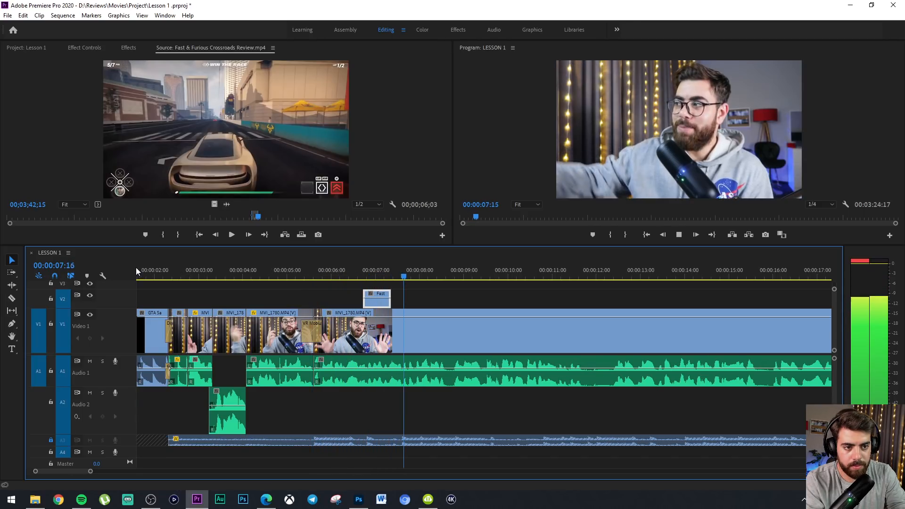
key("space")
Shorten the gameplay clip further to about 6 frames and play back from around 00:00:06:00
left_click_drag(391, 302, 375, 302)
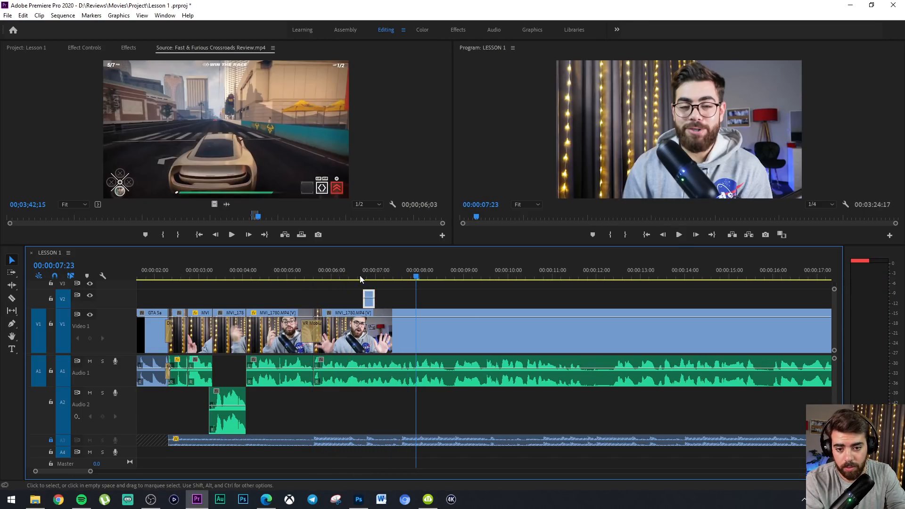
left_click(334, 269)
key("space")
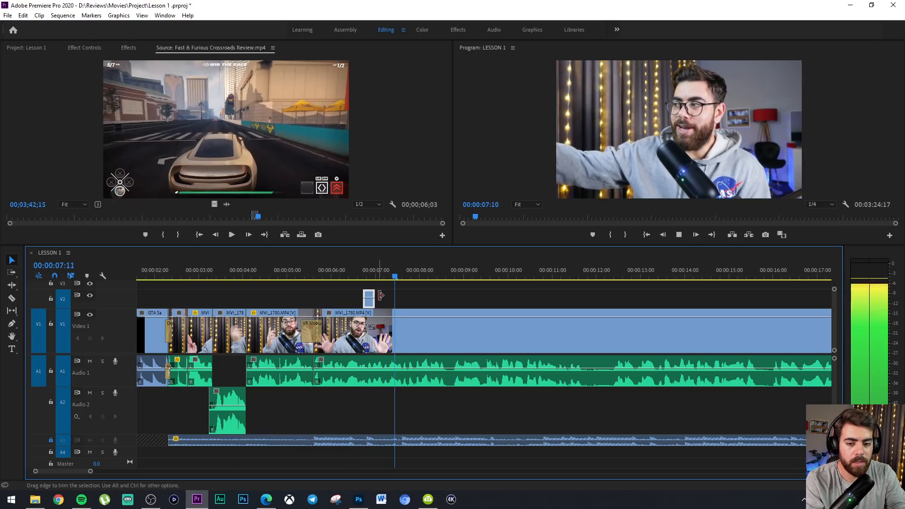
key("space")
Extend the end of the gameplay clip to about 00:00:10:14 and play back from before the VR Mobius Zoom transition
left_click_drag(394, 304, 534, 303)
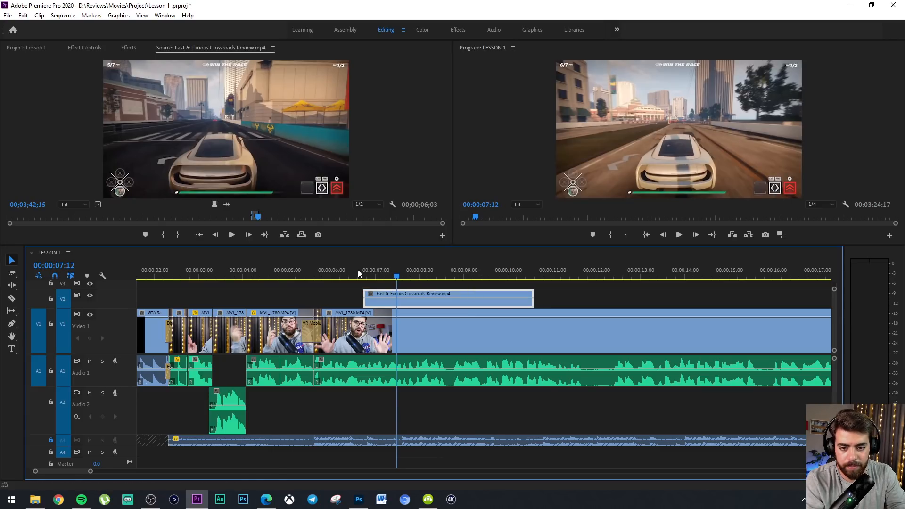
left_click(301, 275)
key("space")
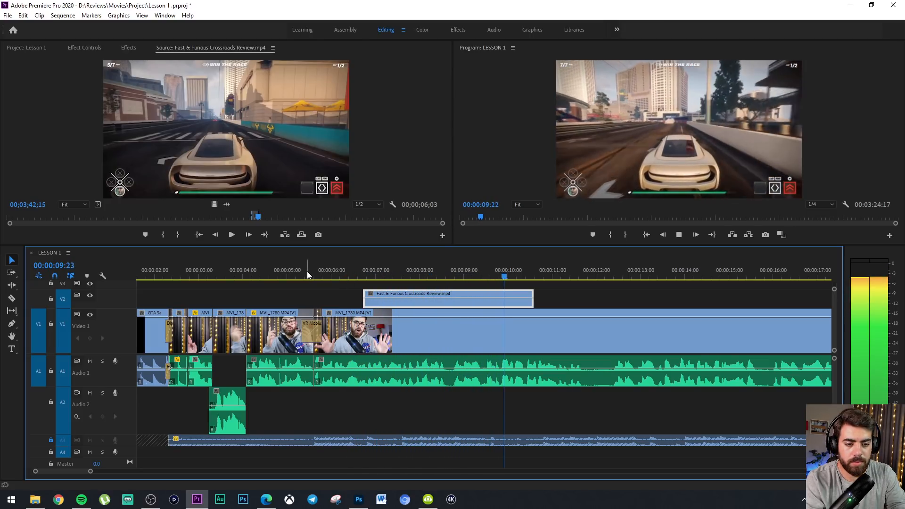
key("space")
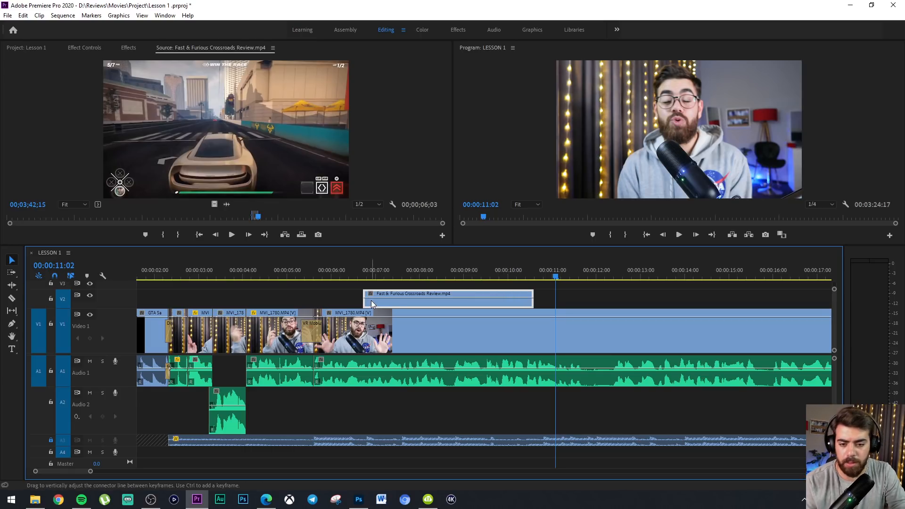
Move the gameplay clip on Video 2 to start at about 00:00:05:20 and place the playhead at 00:00:05:12 within the transition
left_click_drag(370, 302, 327, 300)
left_click(310, 276)
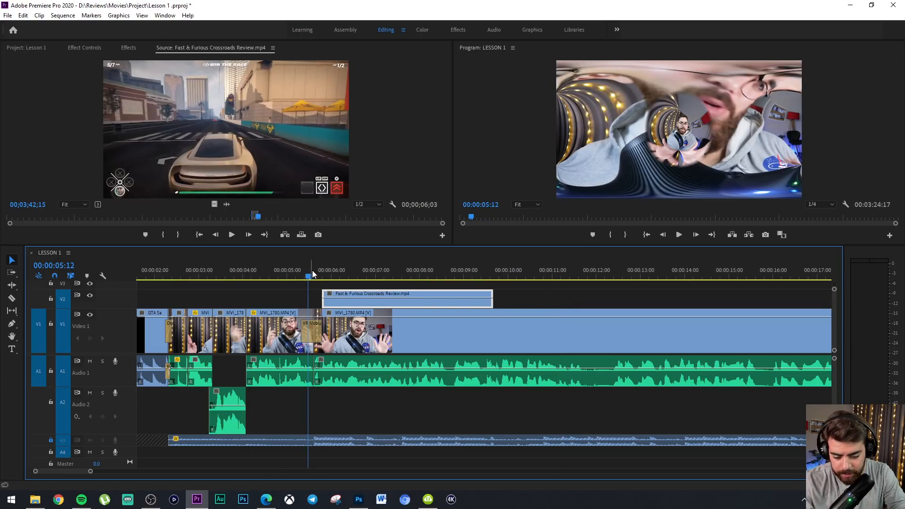
key("equal")
key("equal")
key("equal")
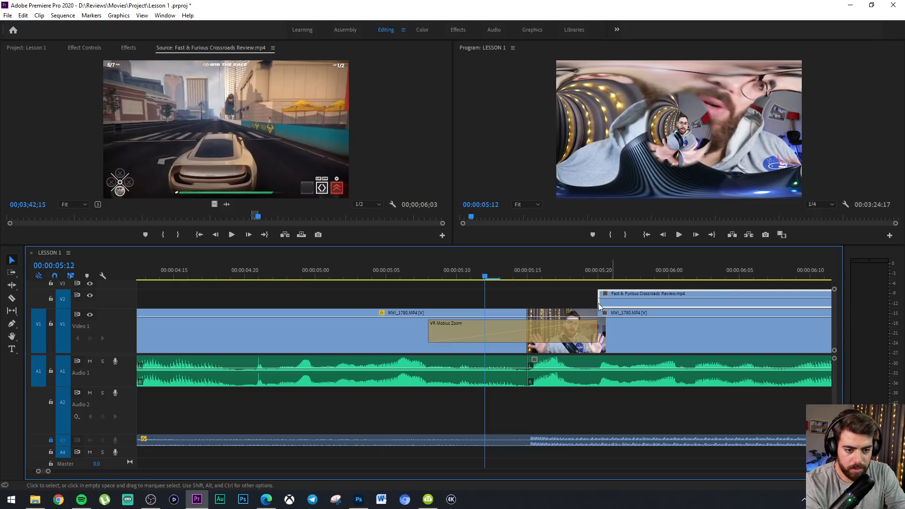
Move the gameplay clip on Video 2 to start at about 00:00:05:16 and play back from 00:00:04:22
left_click_drag(617, 304, 560, 306)
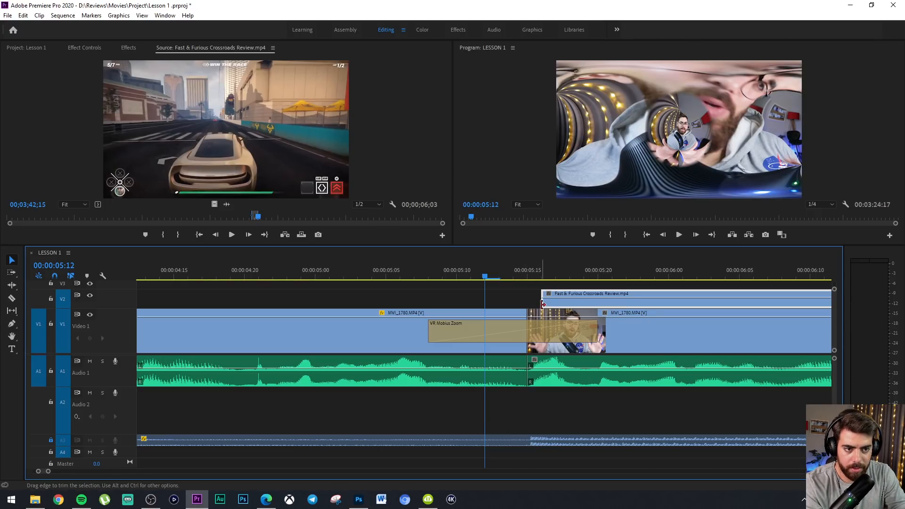
left_click_drag(491, 277, 271, 278)
key("minus")
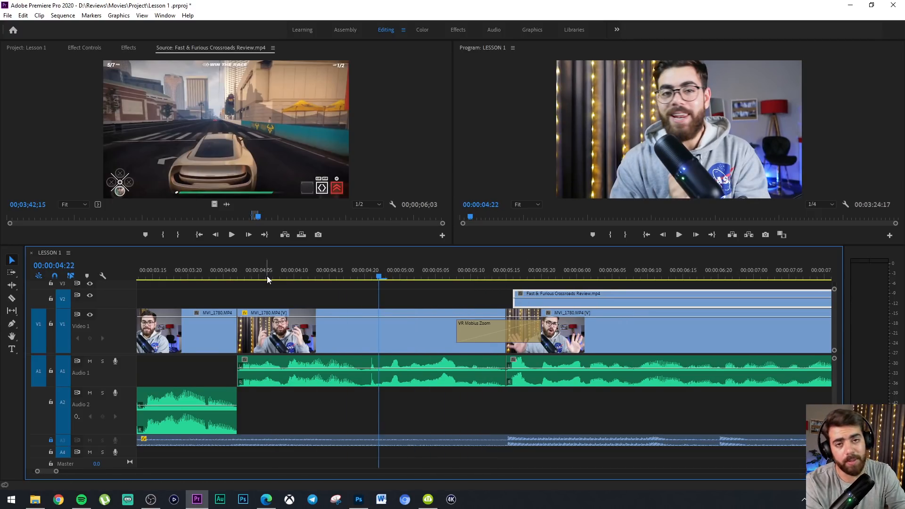
key("minus")
key("space")
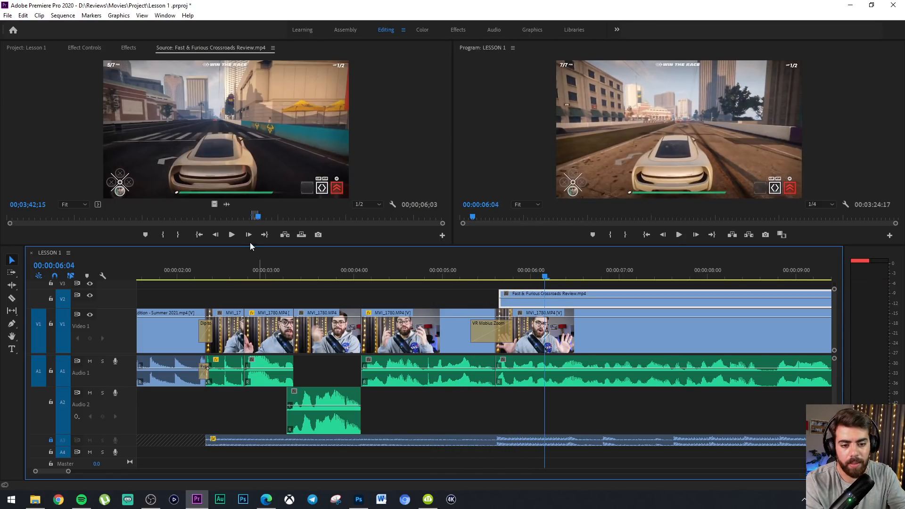
Move the gameplay clip's start to about 00:00:06:22 and place the playhead at 00:00:05:21
left_click_drag(517, 306, 627, 304)
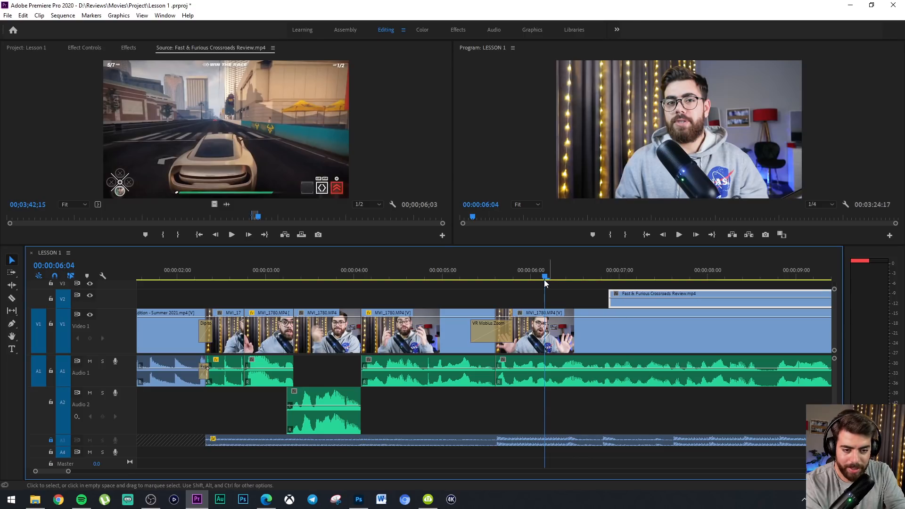
left_click_drag(485, 273, 517, 274)
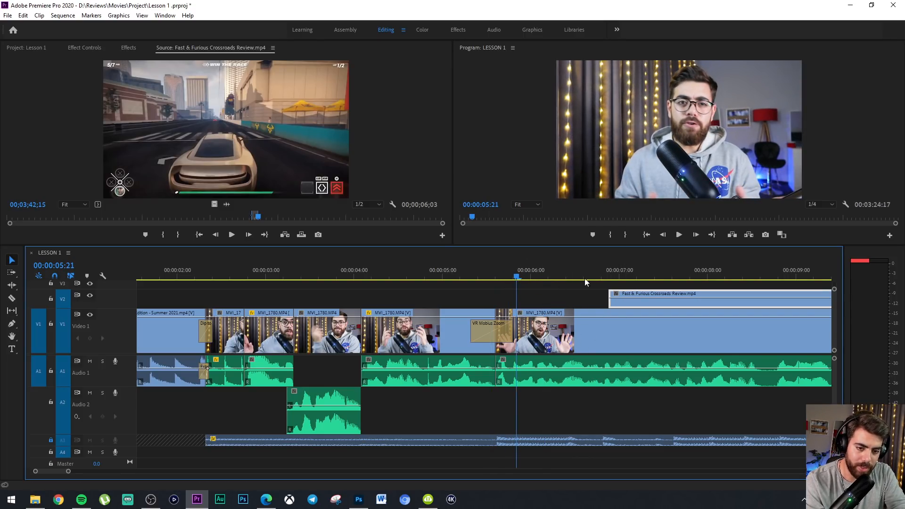
key("minus")
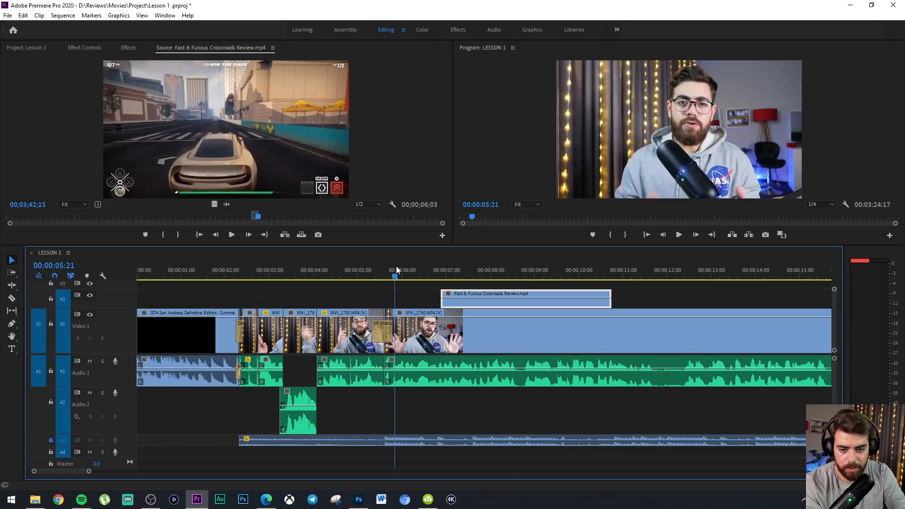
Move the gameplay clip back to start at about 00:00:05:19, just after the VR Mobius Zoom transition, and play back from 00:00:04:14
left_click_drag(454, 304, 404, 304)
left_click_drag(347, 273, 338, 273)
key("equal")
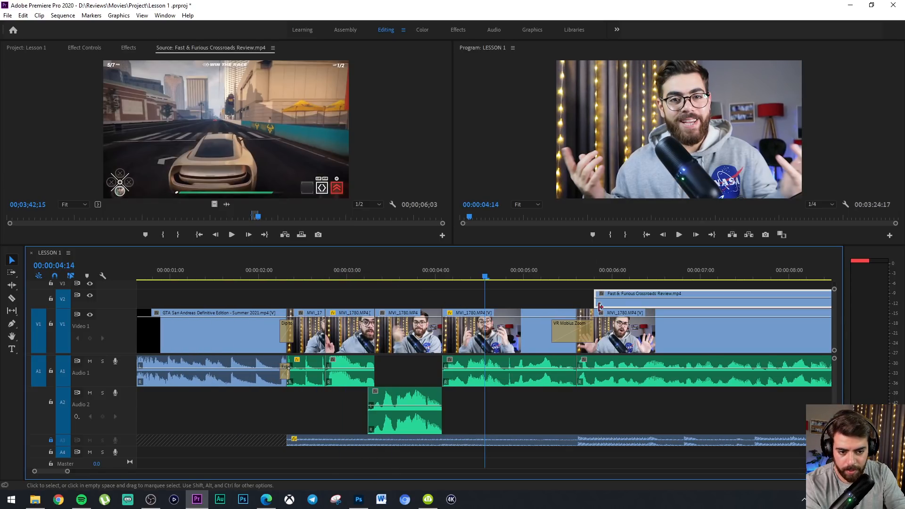
left_click_drag(613, 303, 606, 304)
key("minus")
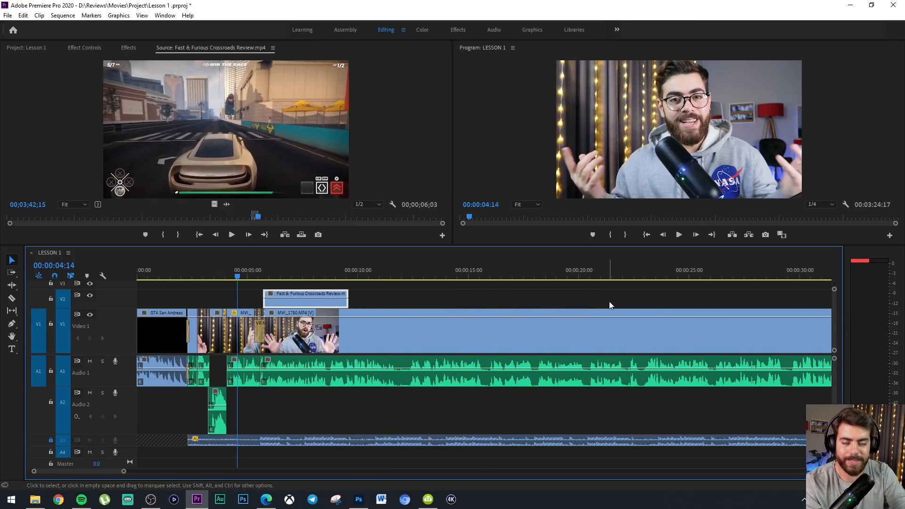
key("space")
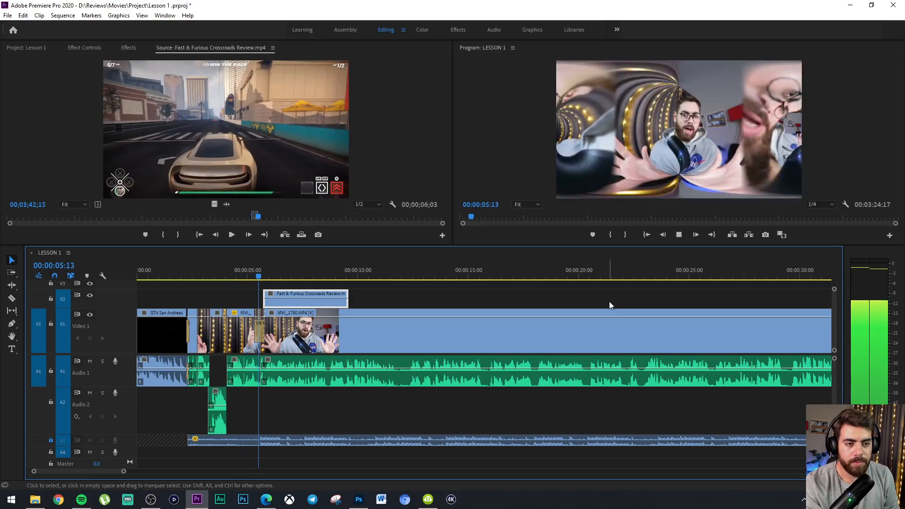
key("space")
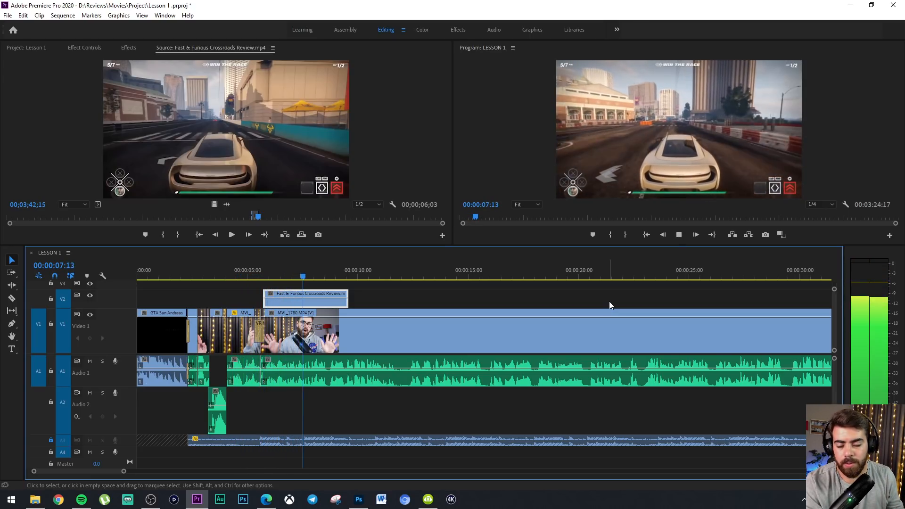
Move the gameplay clip to start at about 00:00:06:15 and play back from around 00:00:03:11 to 00:00:12:16
left_click_drag(309, 309, 331, 309)
left_click(213, 264)
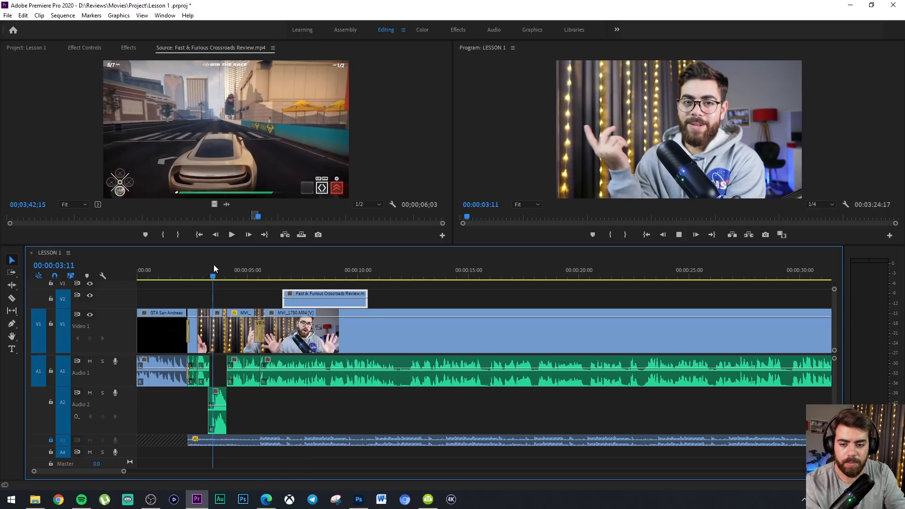
key("space")
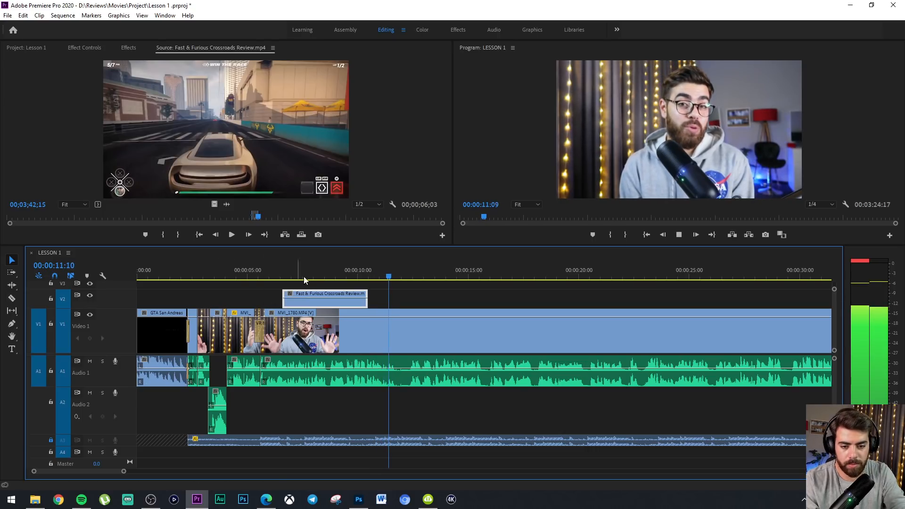
key("space")
Cut the Video 1 talking-head clip at about 00:00:12:10 and 00:00:12:16, and move the last piece back to start at about 00:00:11:17
key("c")
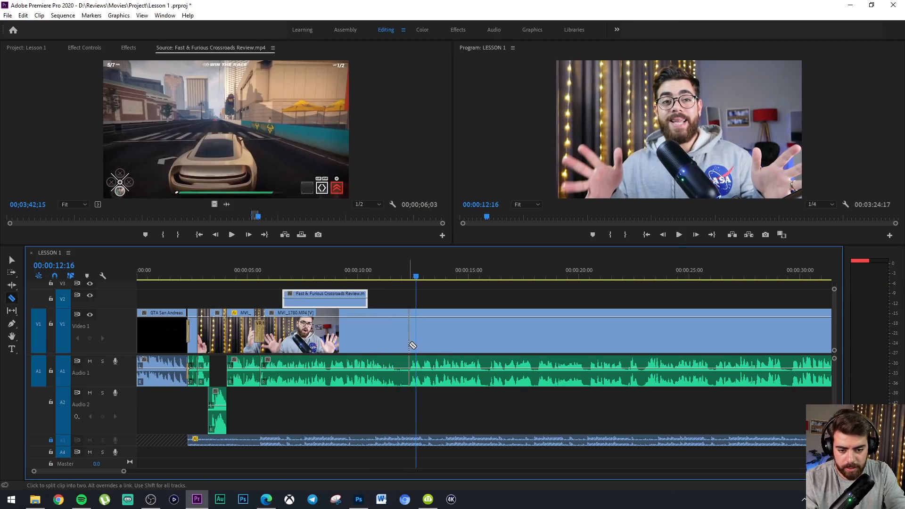
key("=")
key("=")
key("=")
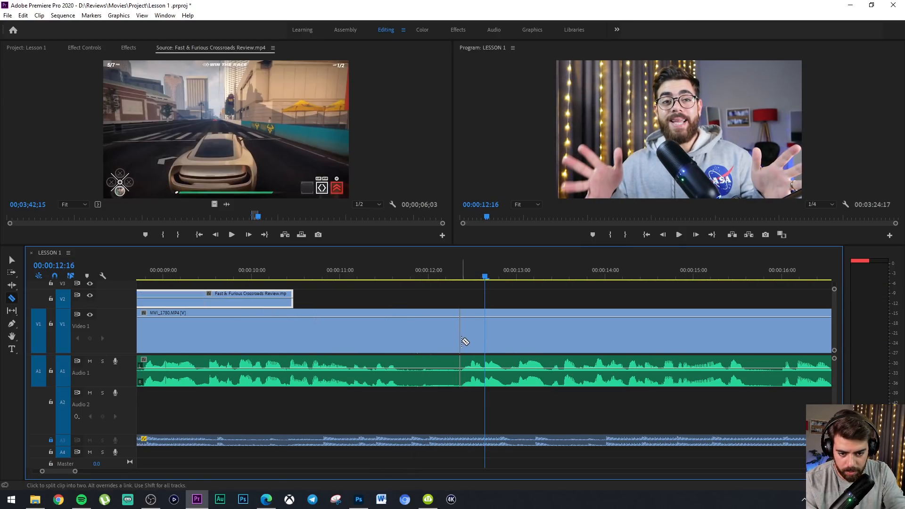
left_click(463, 342)
left_click(485, 347)
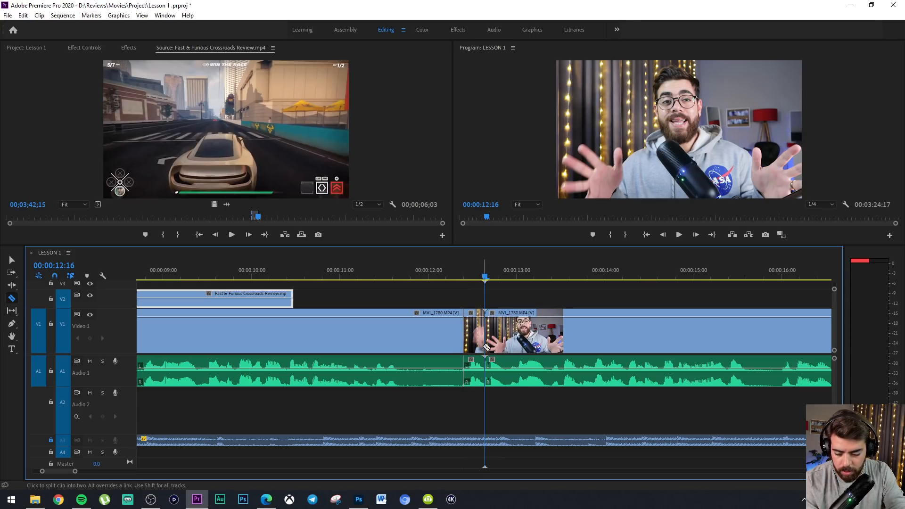
key("v")
left_click_drag(495, 349, 413, 352)
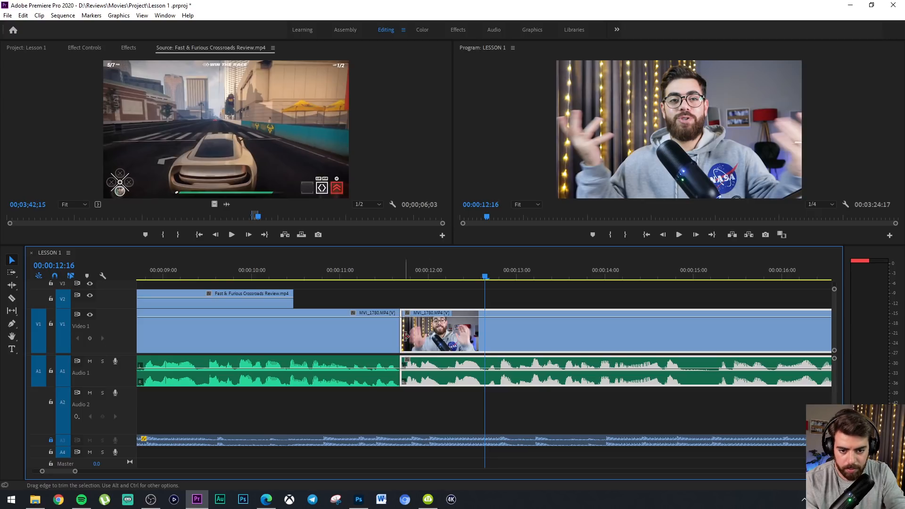
Extend the end of the gameplay clip to about 00:00:11:14 and play back from 00:00:11:04 across the cut
left_click_drag(289, 302, 388, 304)
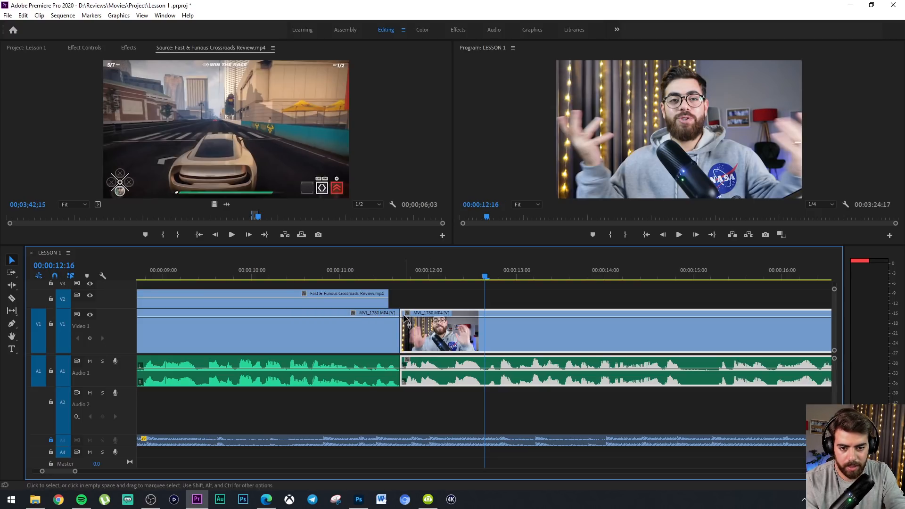
key("minus")
left_click(420, 273)
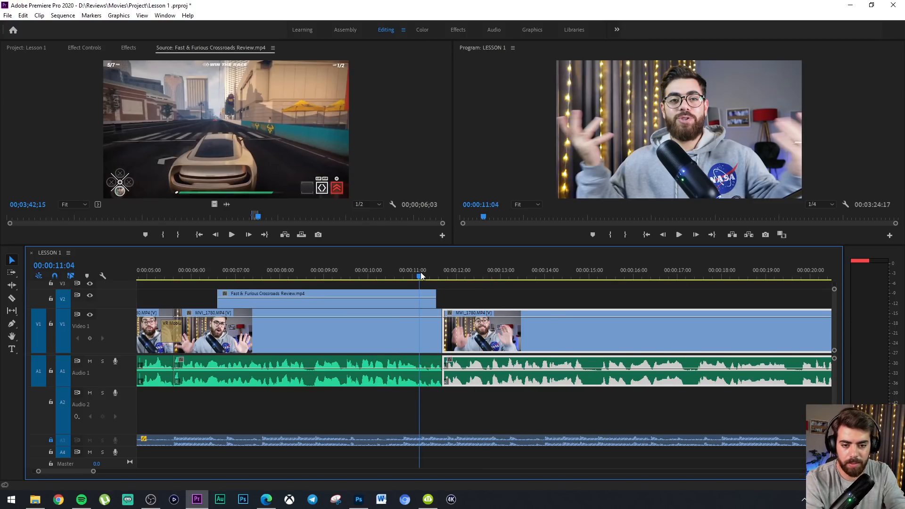
key("space")
key("space")
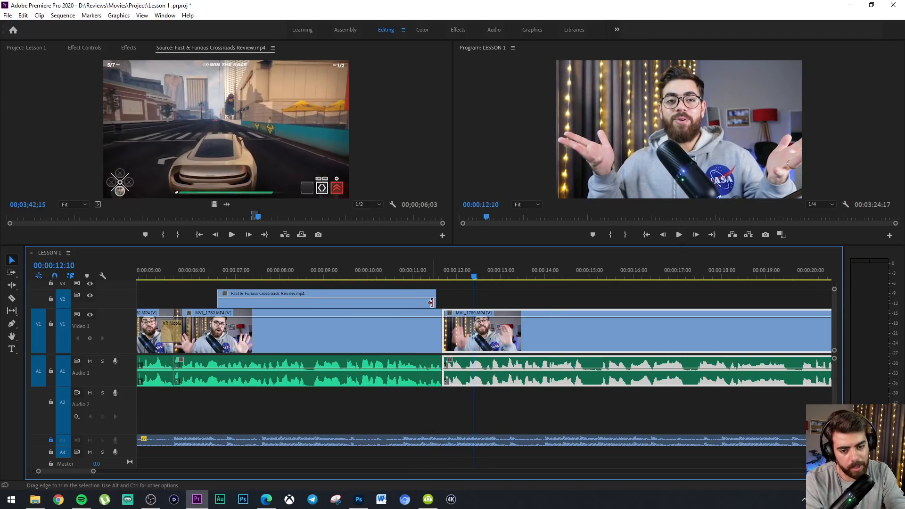
Adjust the gameplay clip's end to meet the Video 1 cut at about 00:00:11:17 and play back across it
left_click_drag(435, 302, 395, 301)
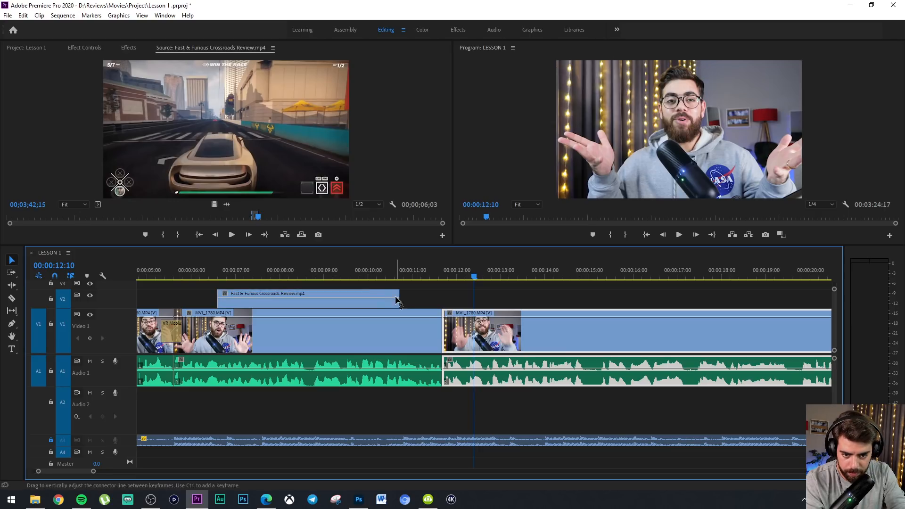
left_click(314, 275)
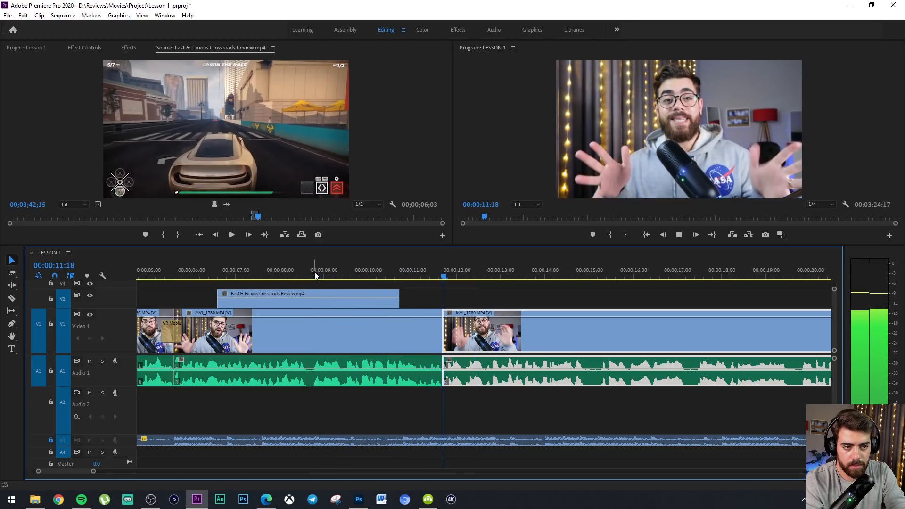
left_click_drag(396, 302, 442, 302)
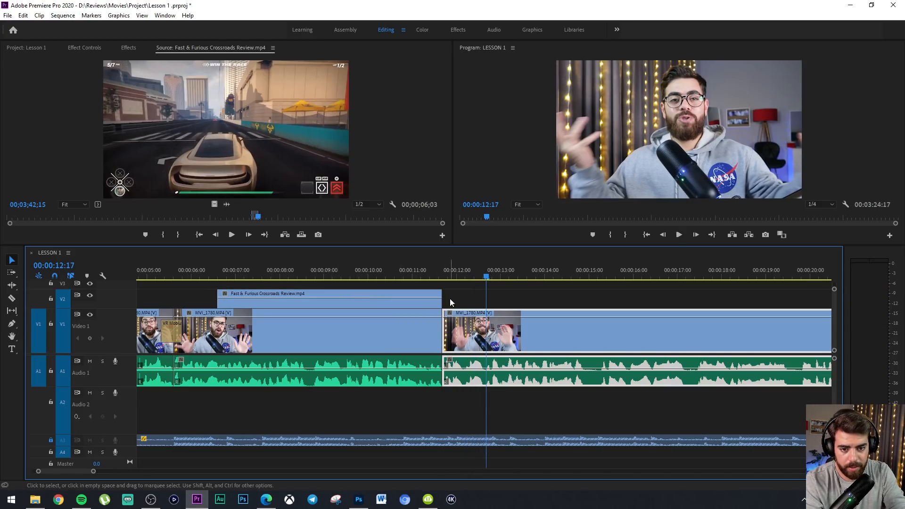
left_click(395, 267)
key("space")
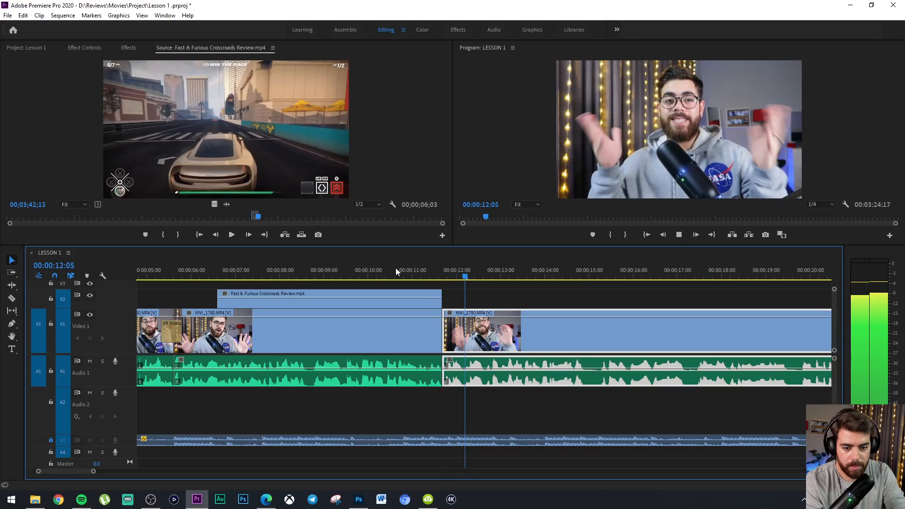
key("space")
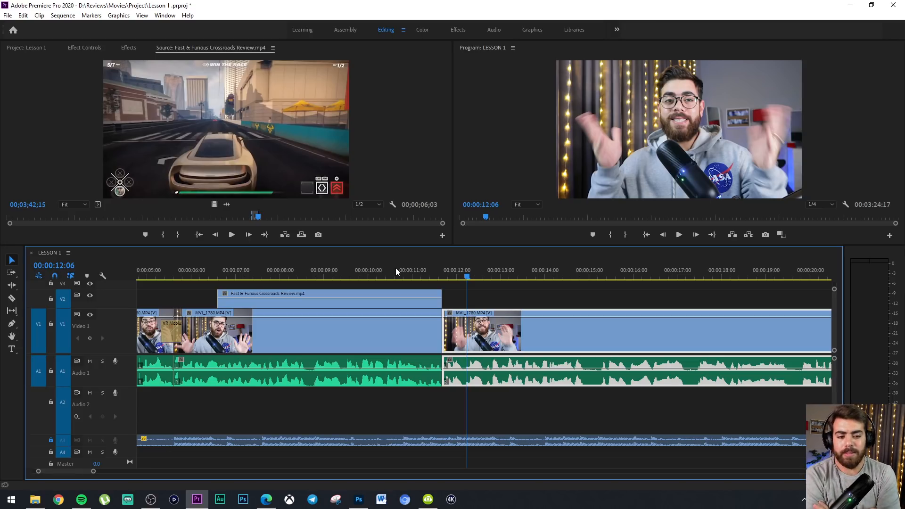
Cut the talking-head clip at about 00:00:15:07, move the following piece back to start at 00:00:14:22, and play back across the join
left_click(602, 331)
key("v")
left_click_drag(627, 341, 609, 340)
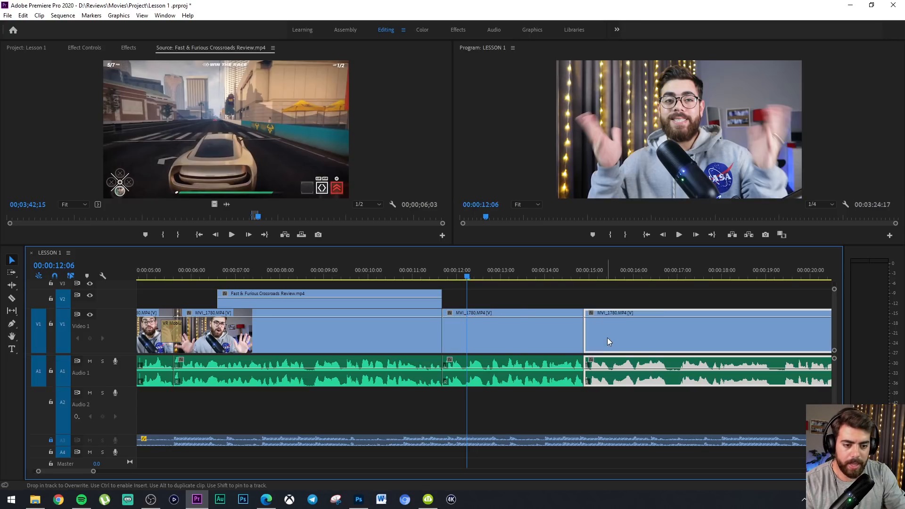
key("space")
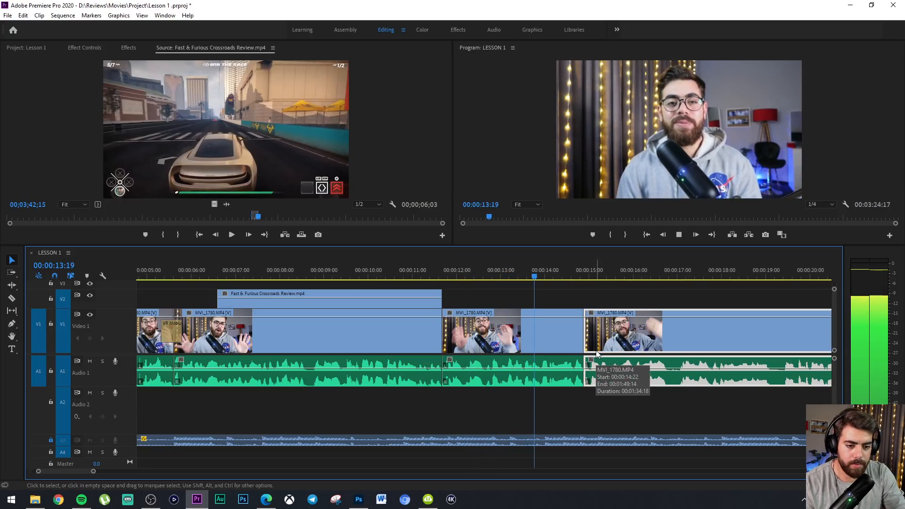
key("space")
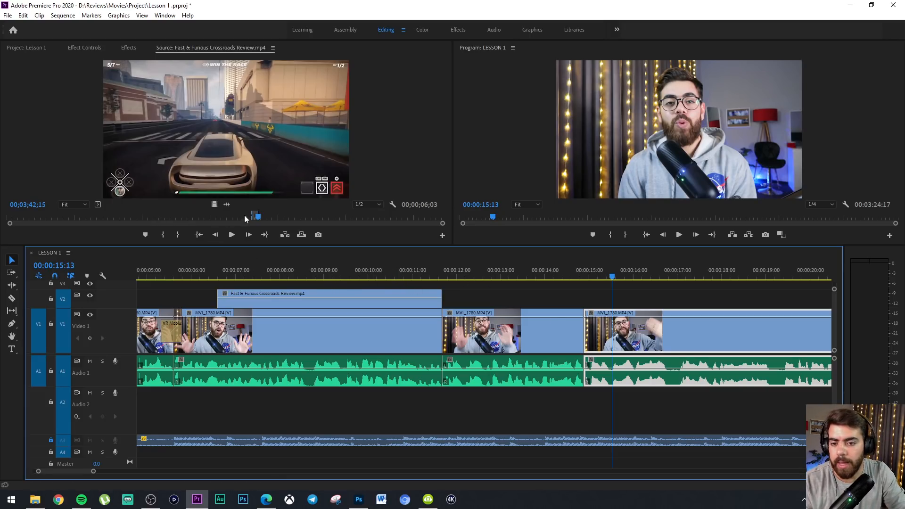
Mark the source gameplay from about 00;03;47;20 to 00;03;49;14 and place its video on Video 2 at about 00:00:14:22
left_click(265, 216)
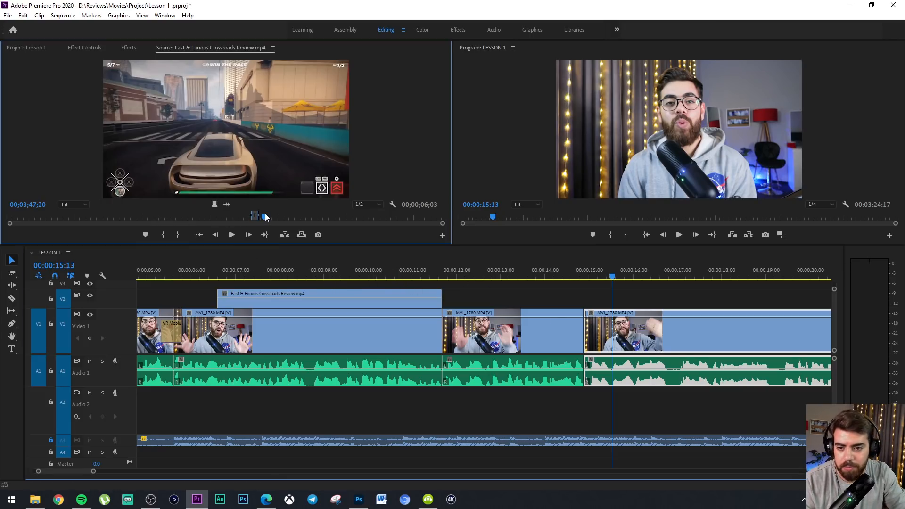
left_click(167, 234)
key("space")
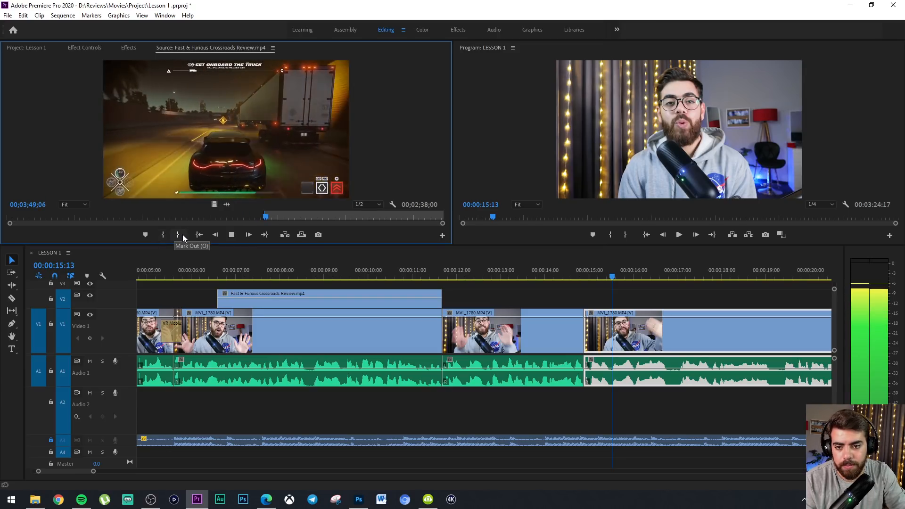
left_click(182, 234)
left_click_drag(215, 204, 581, 300)
Extend the end of the second gameplay clip to about 00:00:17:20 and play back through it to 00:00:17:13
left_click_drag(660, 303, 714, 302)
left_click(367, 267)
key("space")
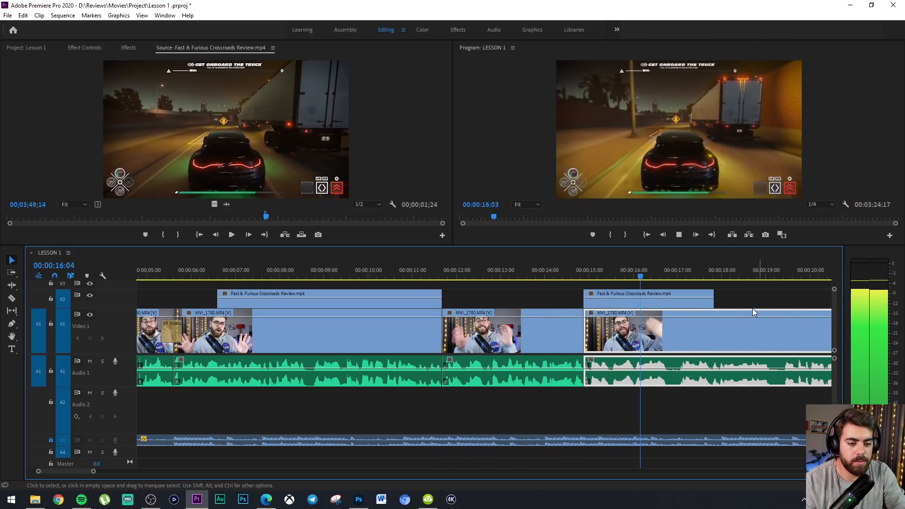
key("space")
Cut the talking-head clip at about 00:00:17:01 and move the following piece back to start at about 00:00:16:19
key("c")
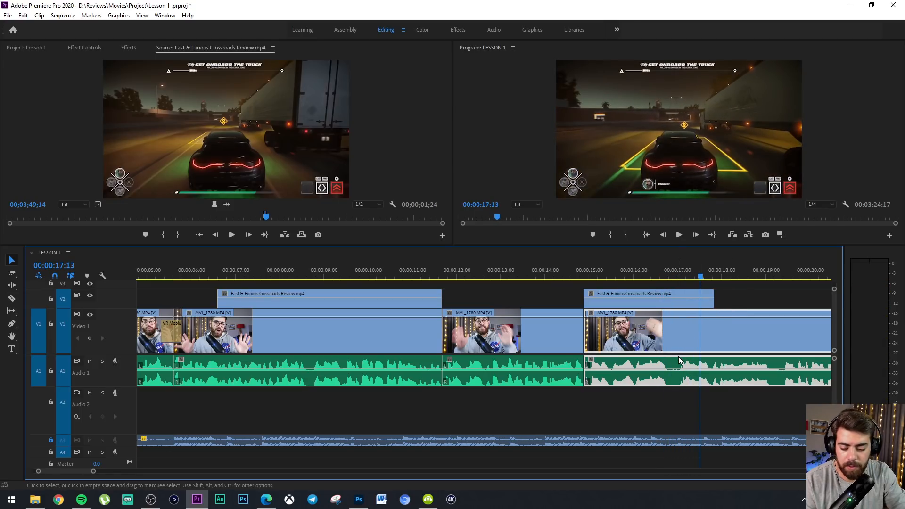
left_click(680, 349)
key("v")
left_click_drag(698, 345, 692, 338)
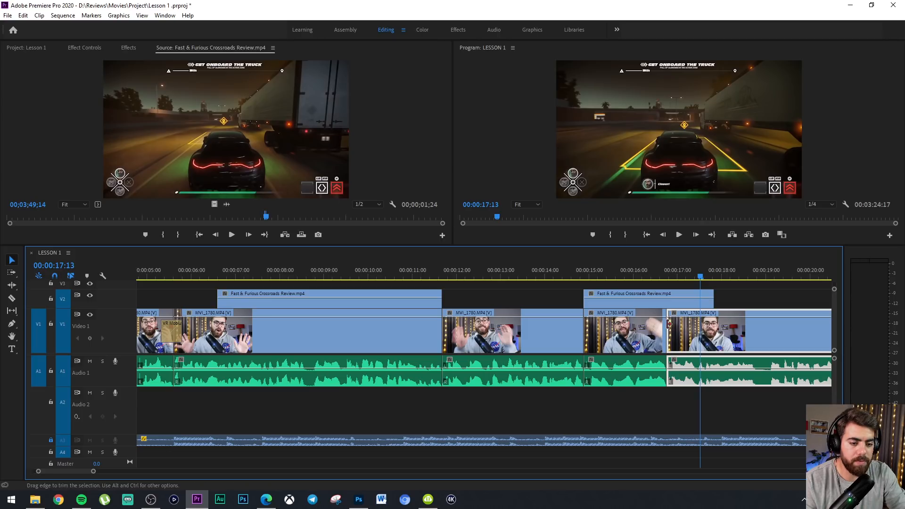
Play back the edit from about 00:00:14:06 to 00:00:24:00 to review the new cuts and the second gameplay clip
left_click(557, 267)
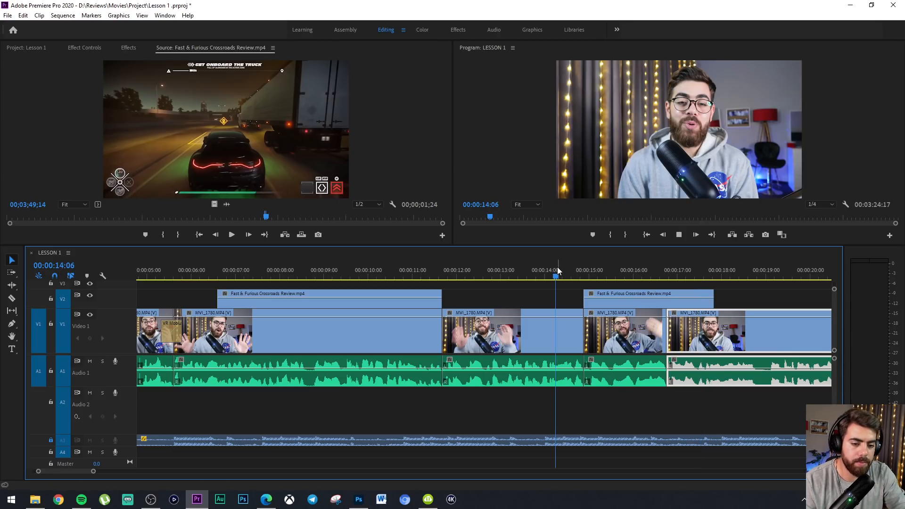
key("space")
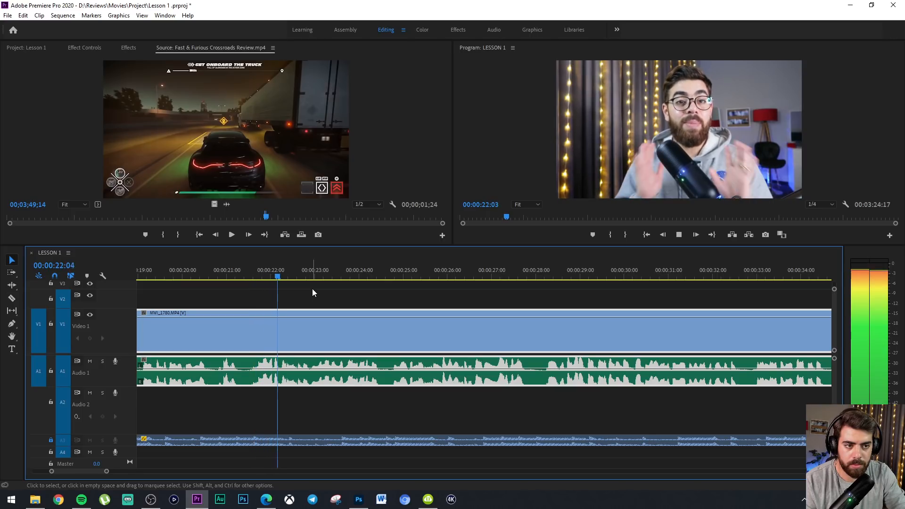
key("minus")
key("equal")
key("space")
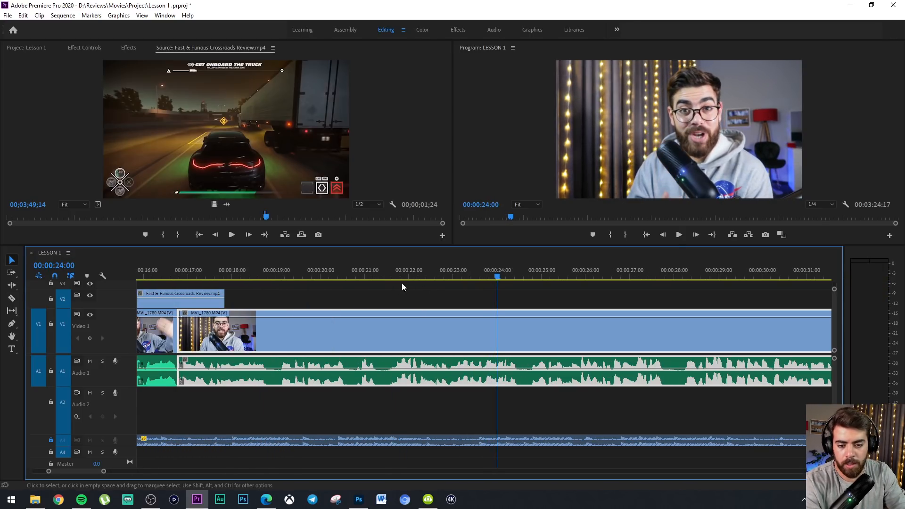
Play back from about 00:00:20:10, cut the talking-head clip at about 00:00:21:15, and move the following piece back to start at about 00:00:21:04
left_click(338, 268)
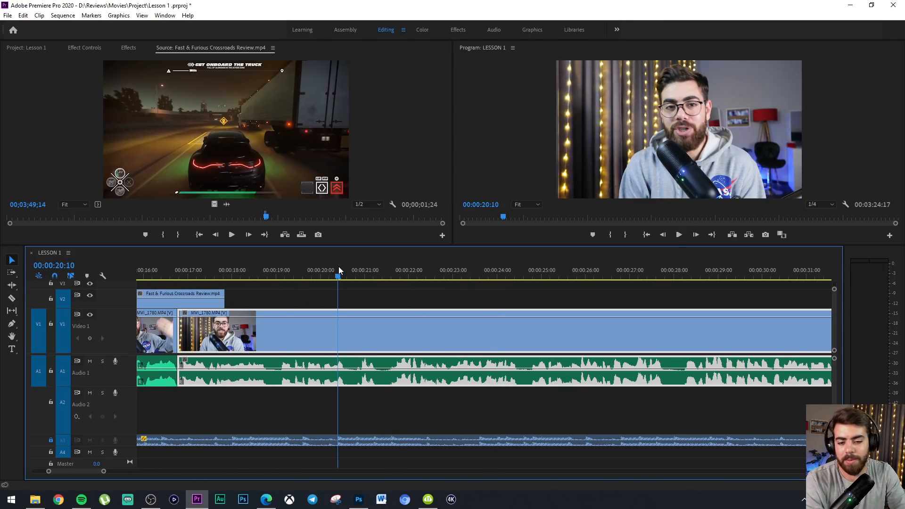
key("space")
key("space")
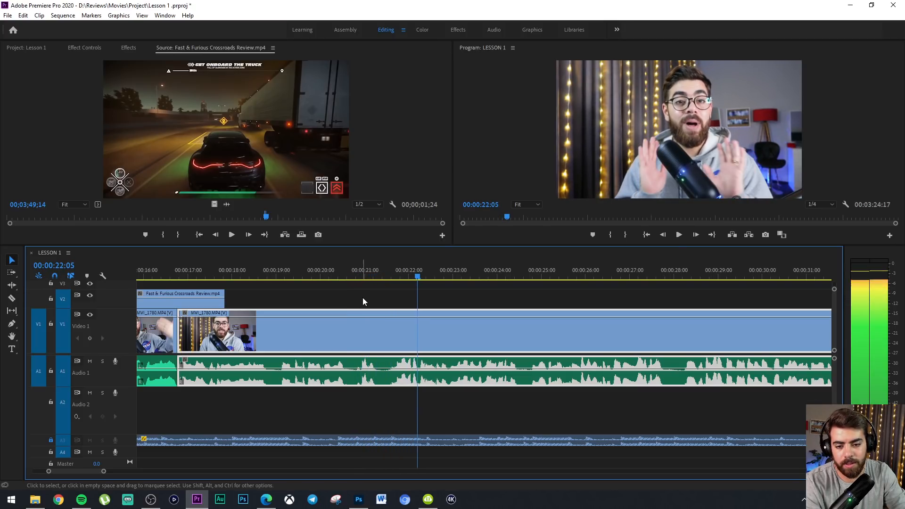
key("c")
left_click(391, 338)
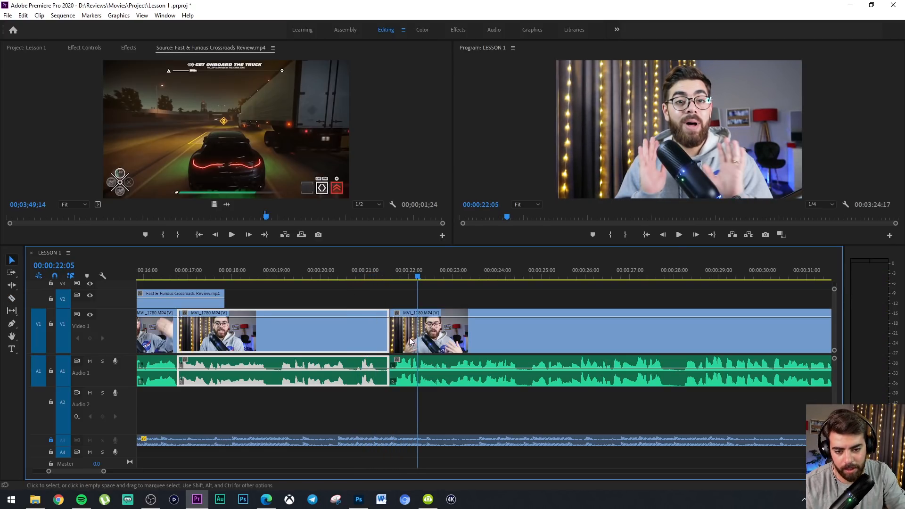
key("v")
mouse_move(411, 339)
left_mouse_down()
mouse_move(356, 334)
mouse_move(394, 336)
left_mouse_up()
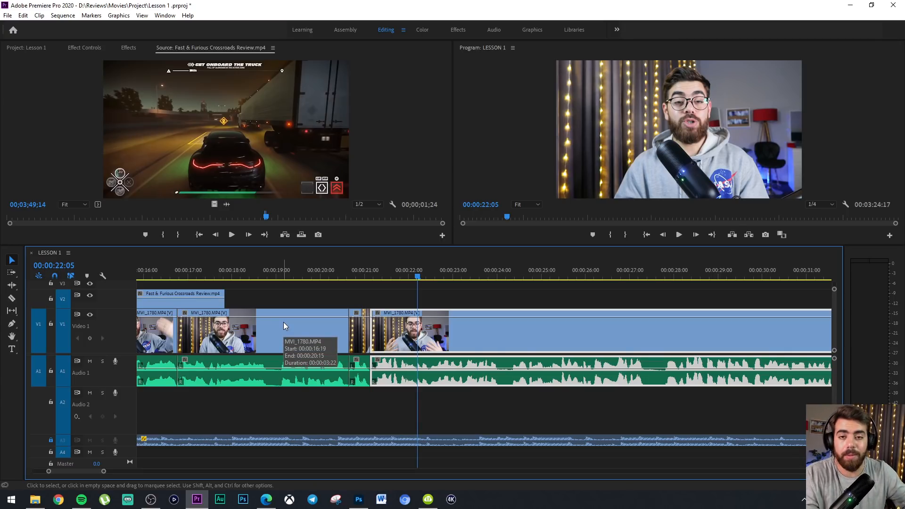
Cut the talking-head clip at about 00:00:24:08 and move the following piece back to start at about 00:00:24:01
key("space")
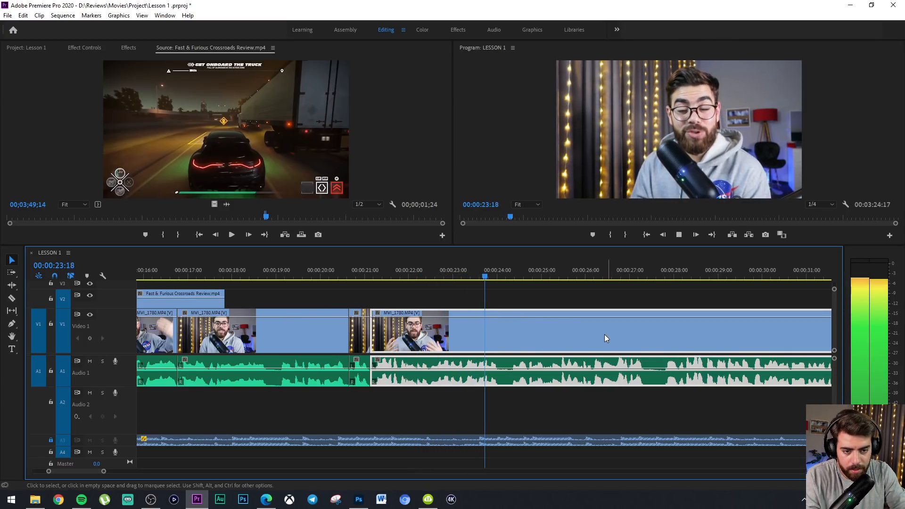
key("c")
left_click(511, 338)
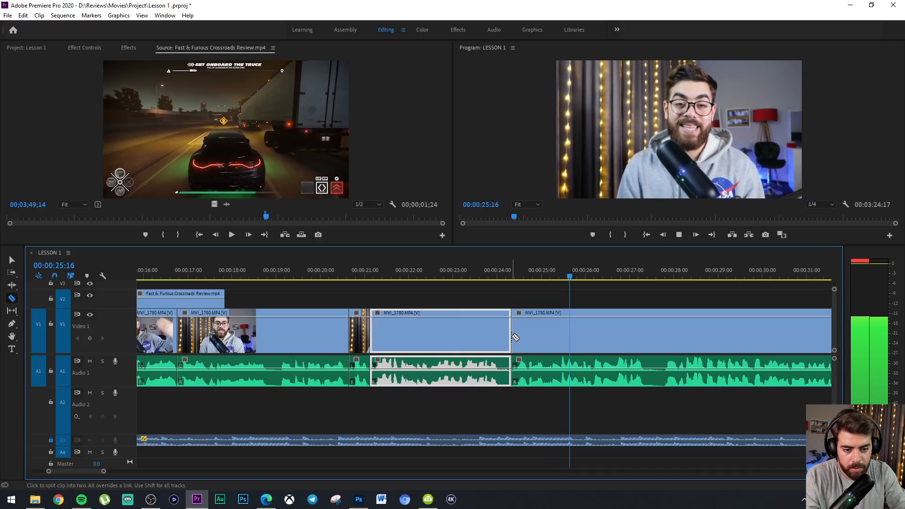
key("space")
key("v")
left_click_drag(522, 339, 509, 339)
Play back from about 00:00:23:07, cut the talking-head clip at about 00:00:27:13, and move the following piece back 12 frames to 00:00:27:01
left_click(465, 265)
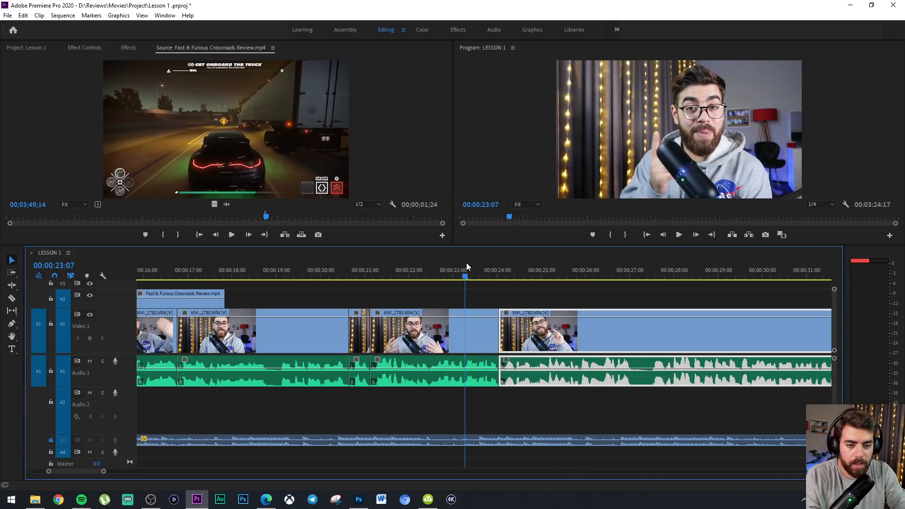
key("space")
key("c")
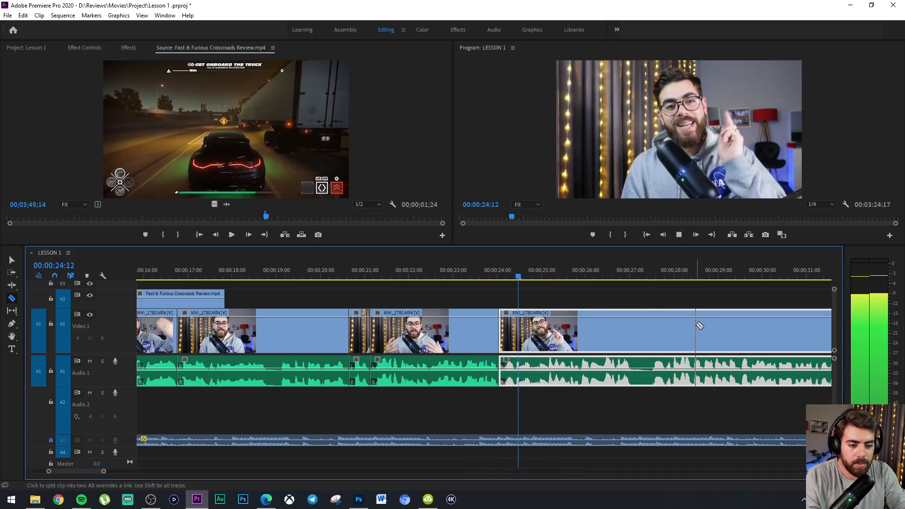
left_click(654, 330)
key("space")
key("v")
left_click(664, 340)
left_click_drag(663, 339, 645, 333)
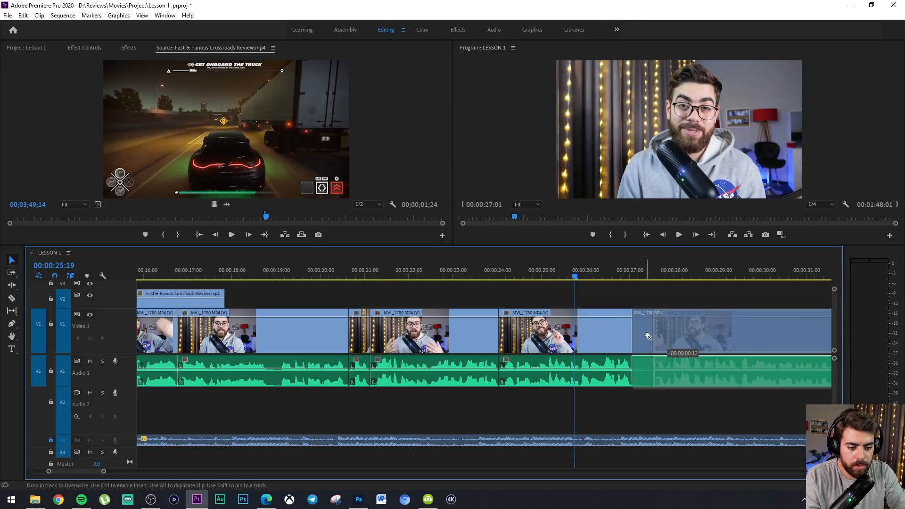
Play back across the new cut at about 00:00:27:01 to check how the two talking-head pieces join
key("space")
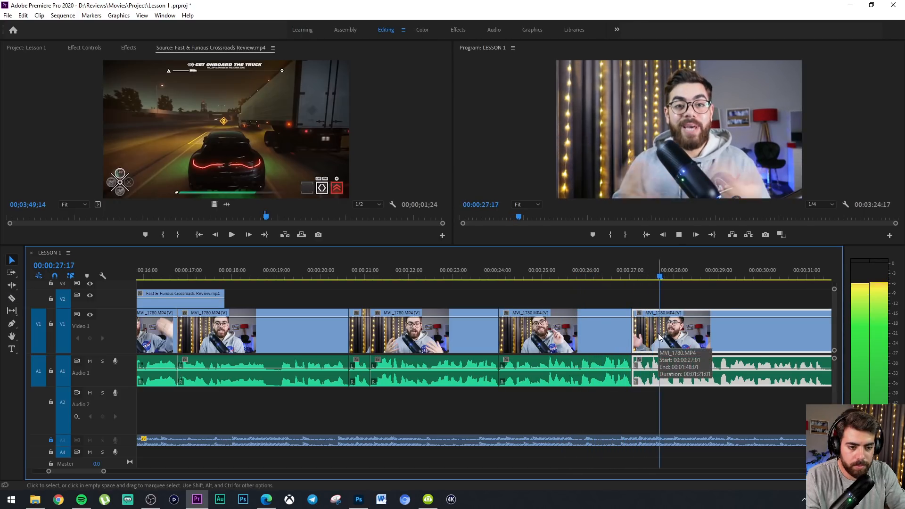
key("space")
left_click(625, 275)
key("space")
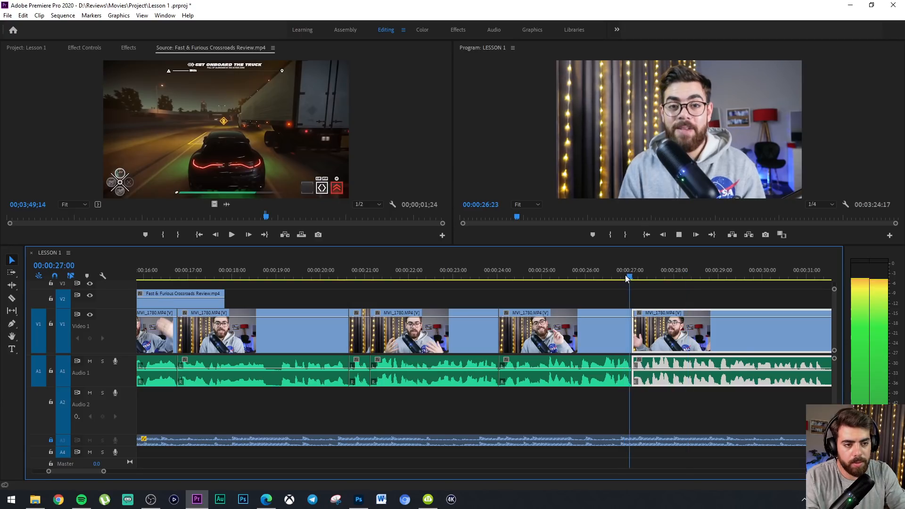
key("space")
Move the audio of the talking-head piece starting at 00:00:27:01 down to Audio 2, keeping its timing
key("=")
key("=")
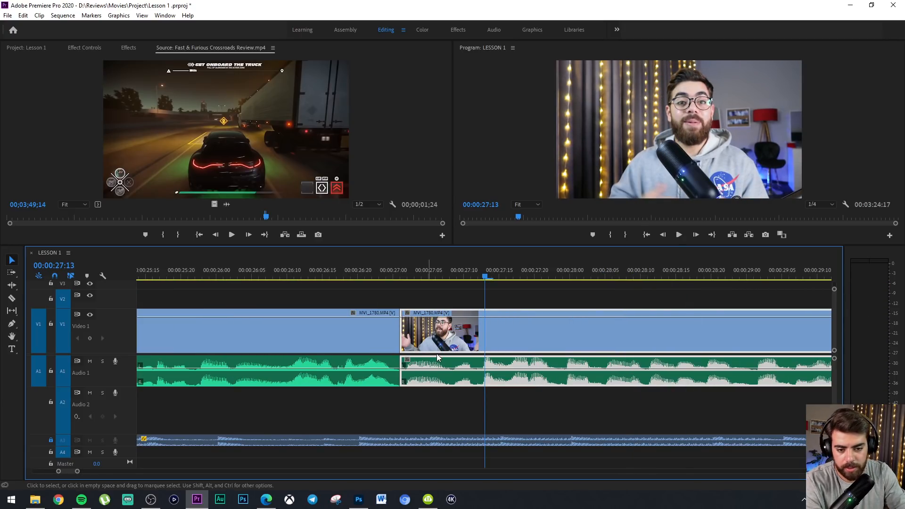
left_click_drag(417, 387, 414, 399)
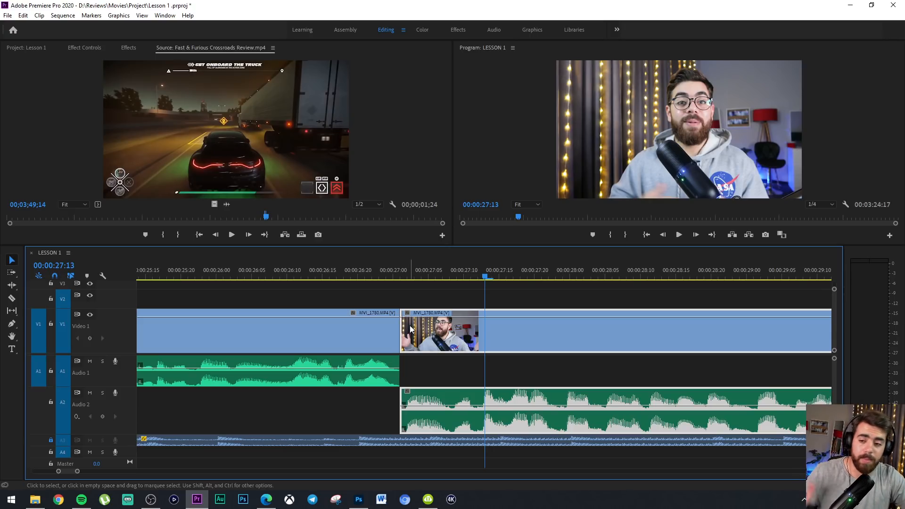
Try slipping the piece after the cut, ripple-trim the previous piece's end to about 00:00:26:18, and undo that trim
left_click(12, 312)
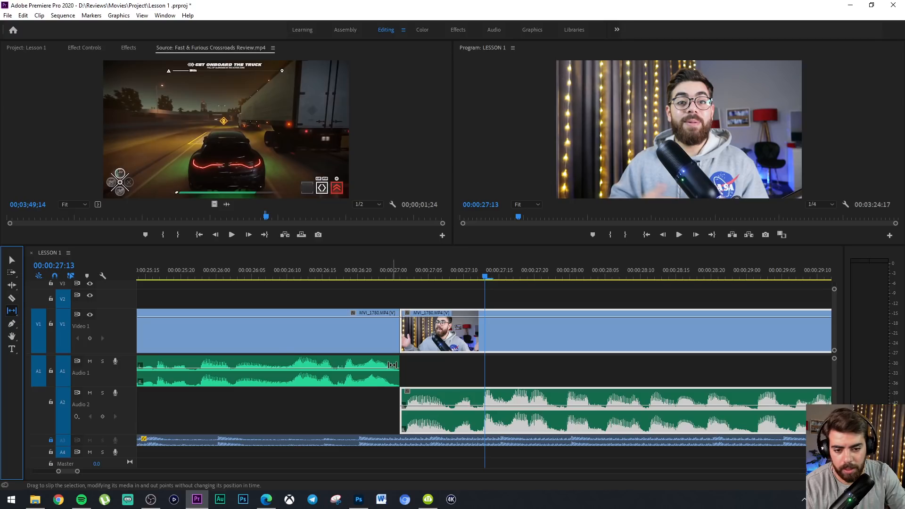
left_click_drag(400, 336, 438, 336)
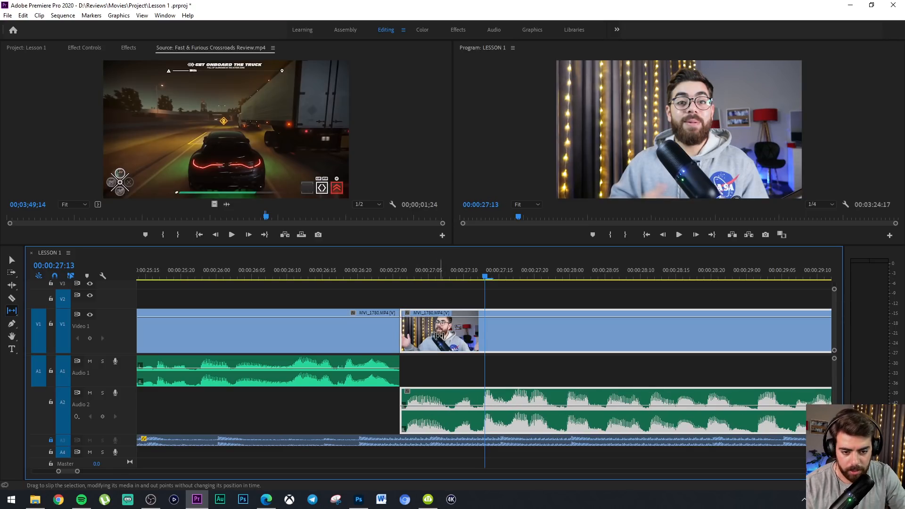
left_click(12, 285)
left_click_drag(406, 336, 342, 334)
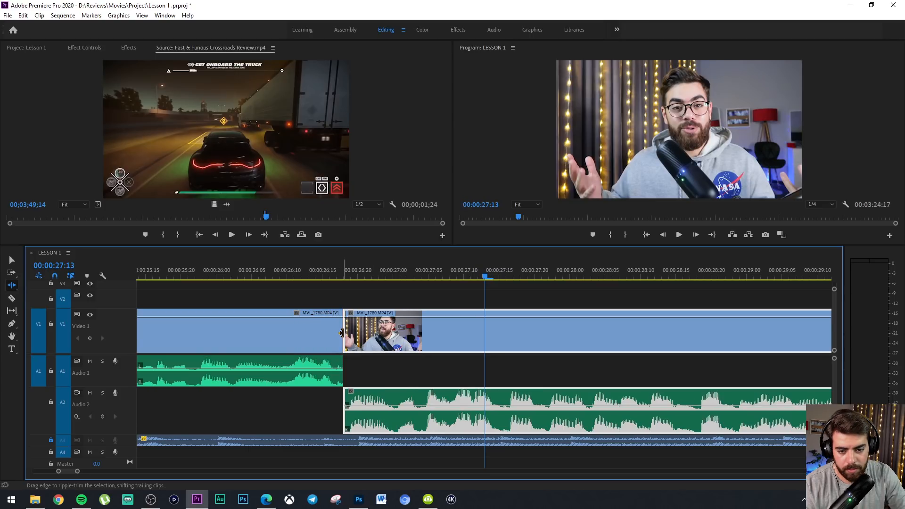
key("ctrl+z")
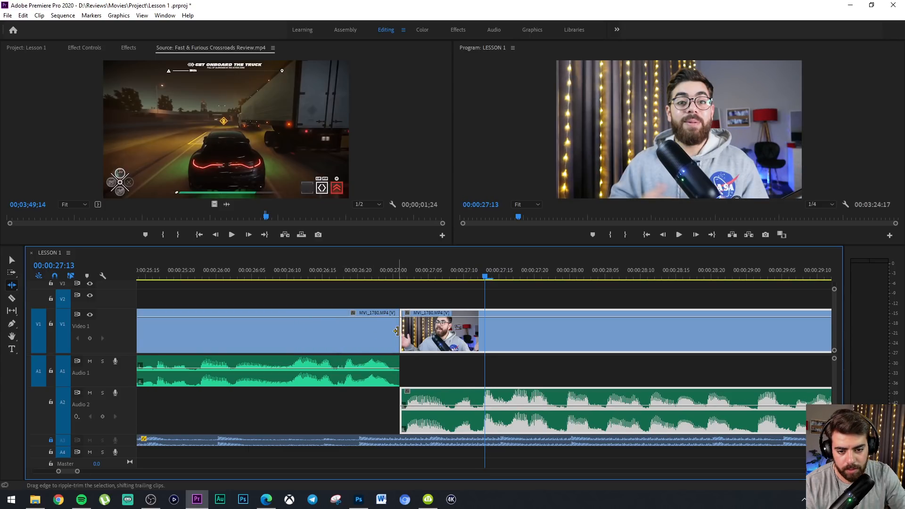
Ripple-trim the previous talking-head piece to end at about 00:00:27:00 and unlink the following piece's video from its audio
left_click_drag(396, 331, 389, 332)
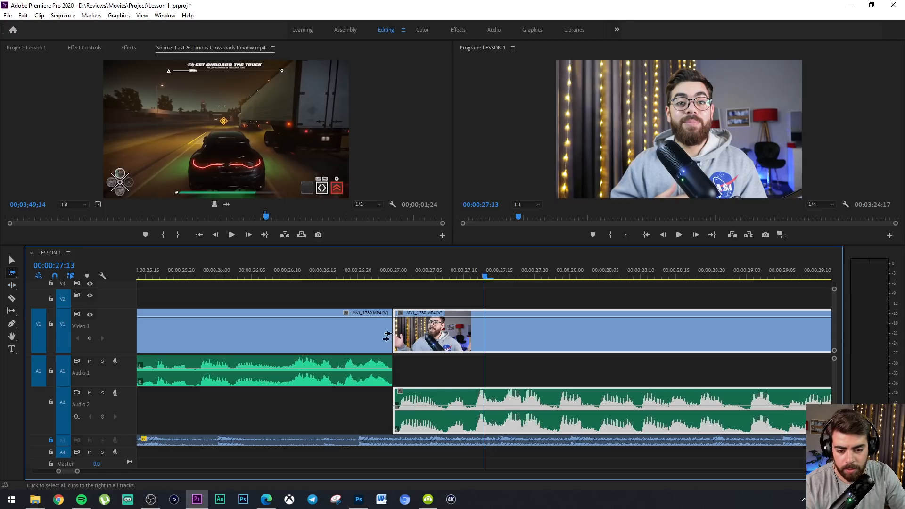
key("v")
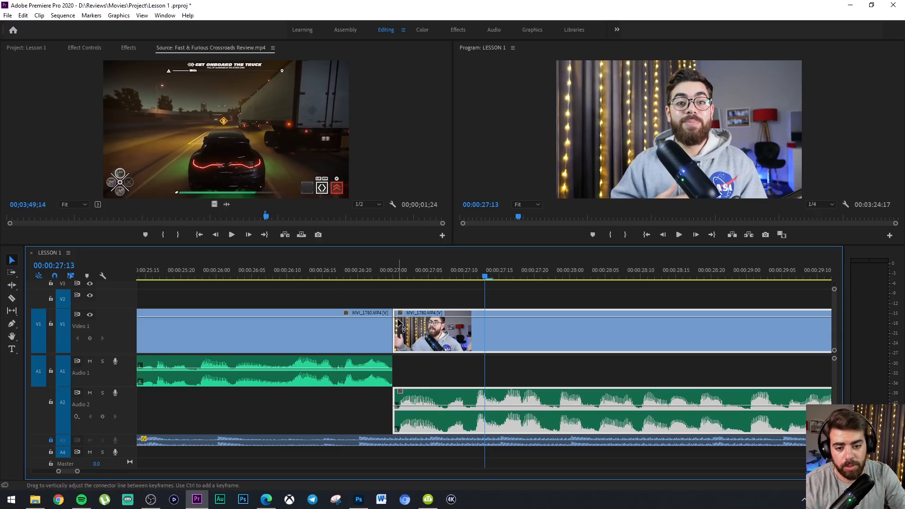
right_click(421, 325)
left_click(455, 181)
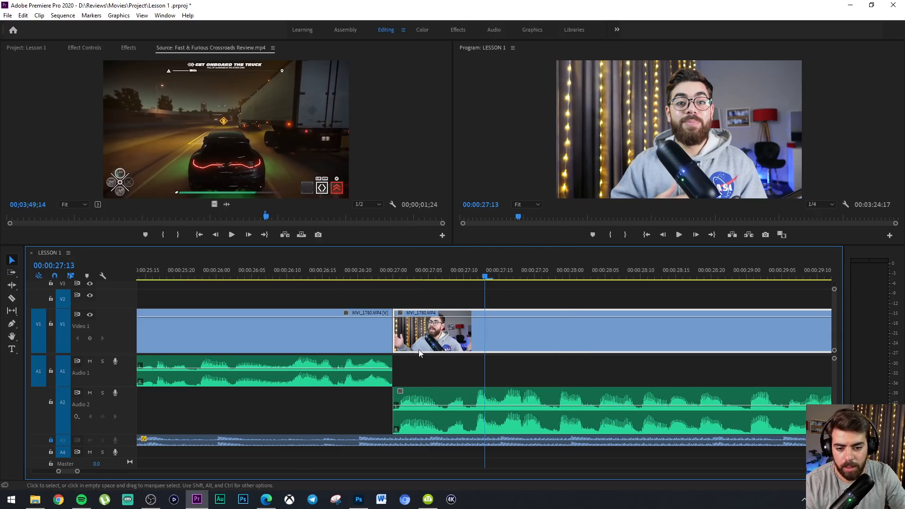
Shift the unlinked piece earlier so its Audio 2 clip starts at about 00:00:26:22, and set its video to start at about 00:00:27:00
left_click_drag(397, 332, 435, 332)
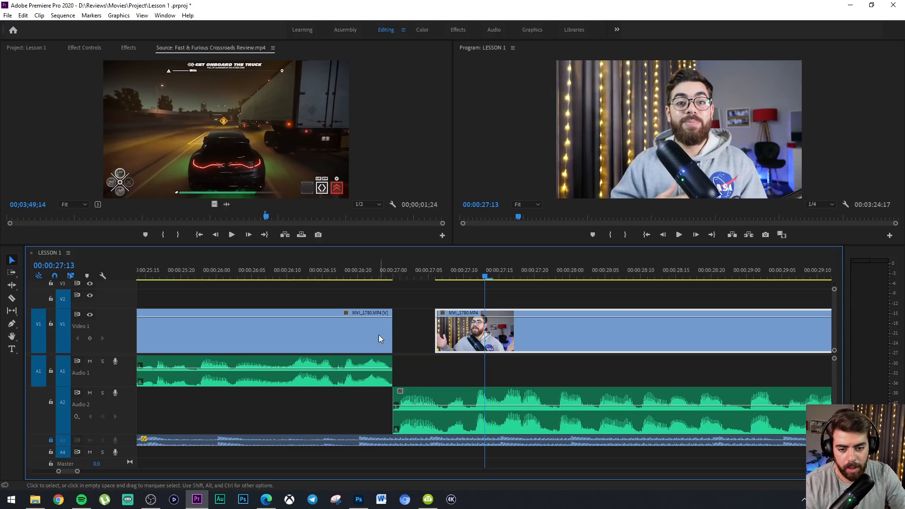
left_click_drag(508, 295, 440, 394)
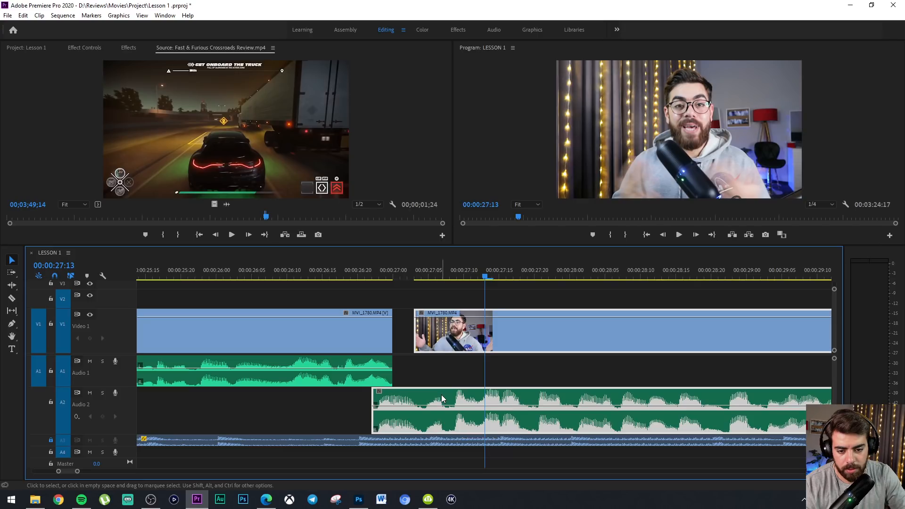
left_click(418, 334)
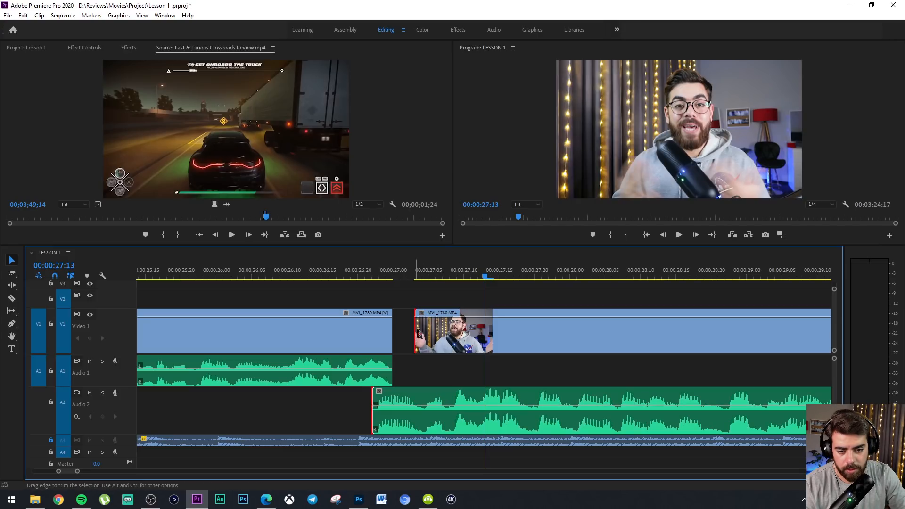
left_click(444, 313)
left_click_drag(416, 332, 388, 335)
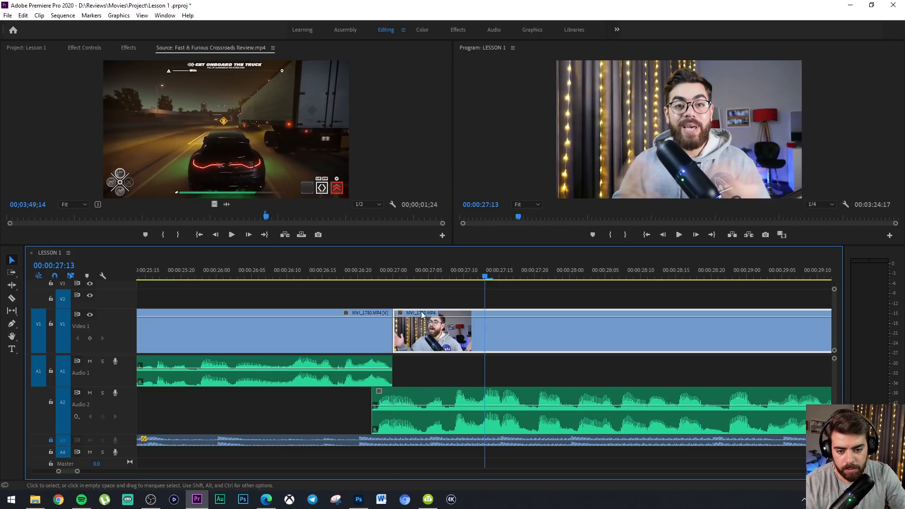
Relink the last talking-head video piece with its overlapping clip on Audio 2
right_click(440, 330)
left_click(495, 193)
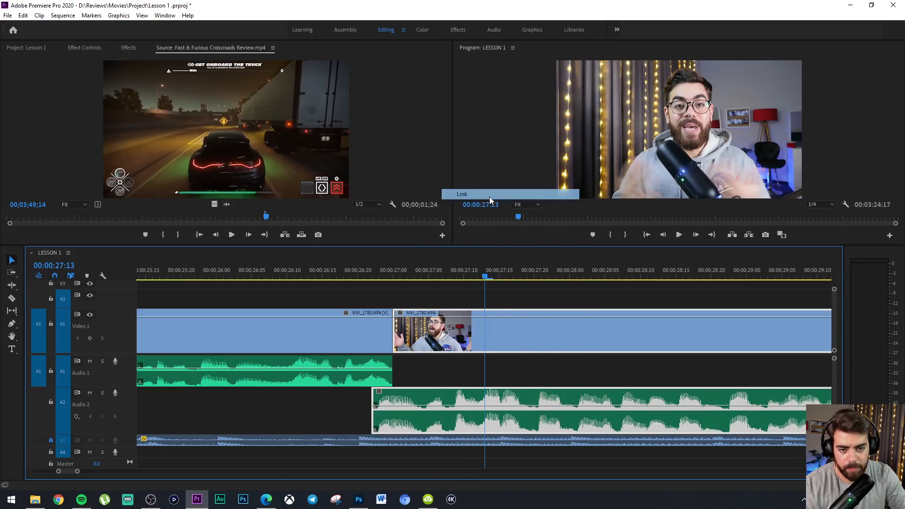
left_click(346, 288)
Play back the overlapping audio around the 00:00:27:00 cut, through to about 00:00:27:08
key("space")
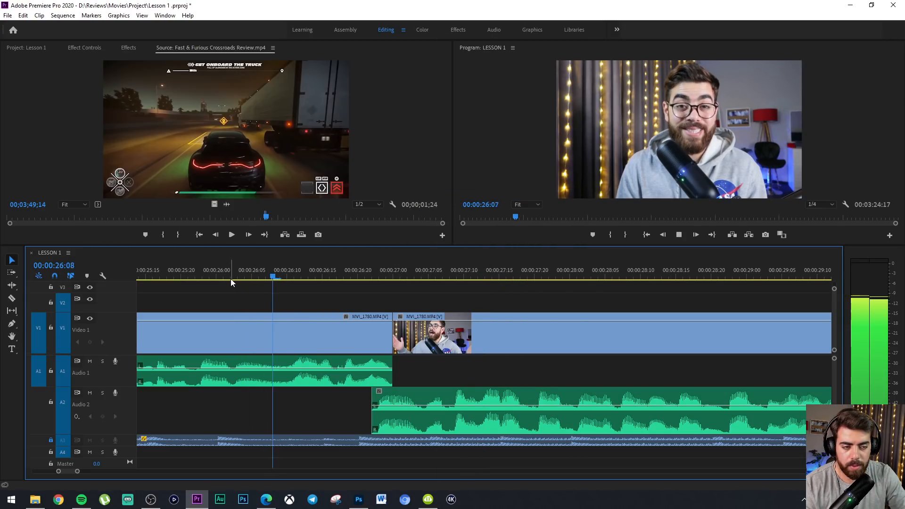
left_click(364, 276)
key("space")
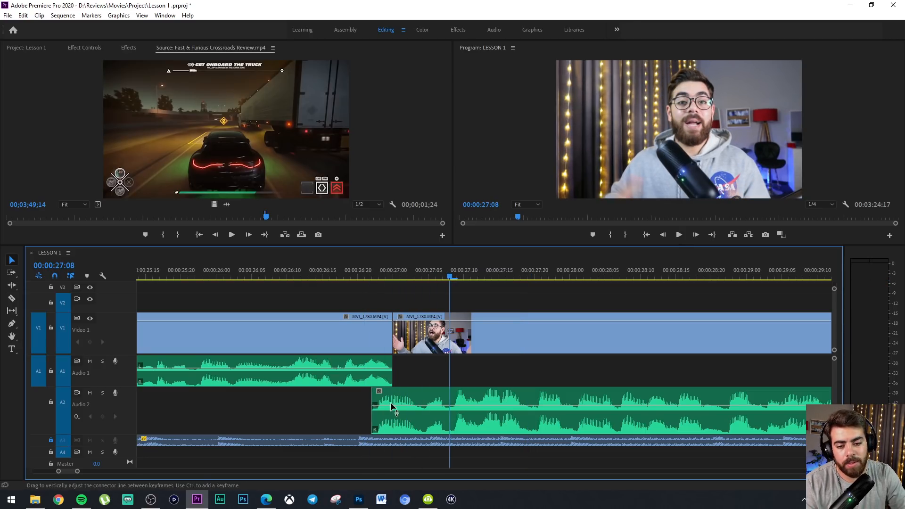
Apply the Exponential Fade transition to the start of the Audio 2 clip and shorten it to about 2 frames
left_click(401, 400)
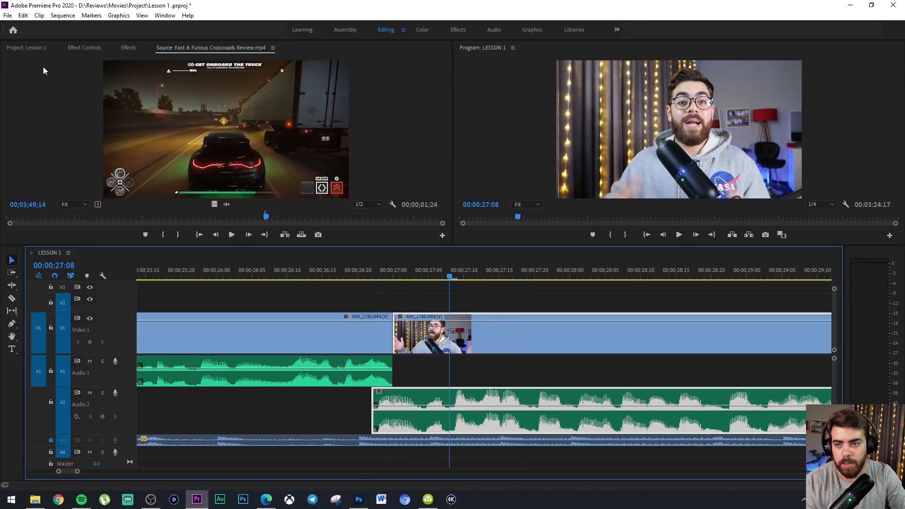
left_click(85, 47)
left_click(126, 48)
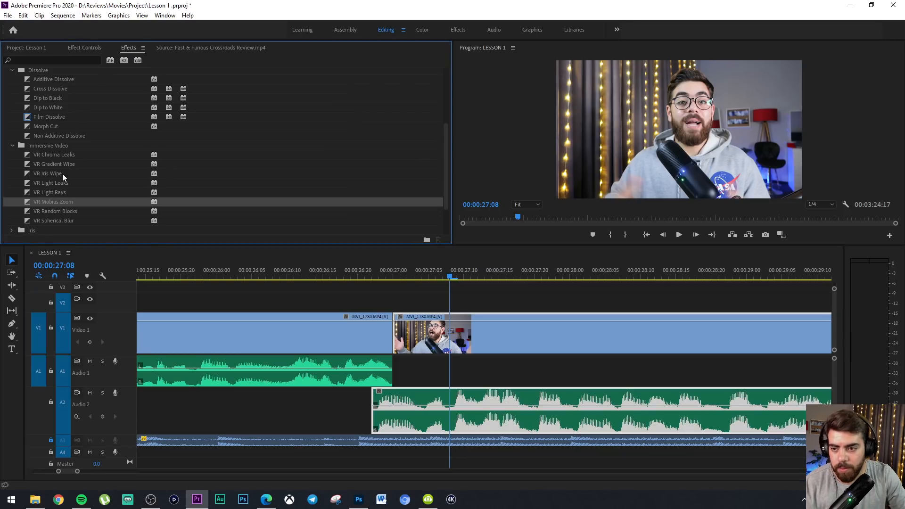
scroll(52, 185, "up", 5)
scroll(52, 186, "up", 2)
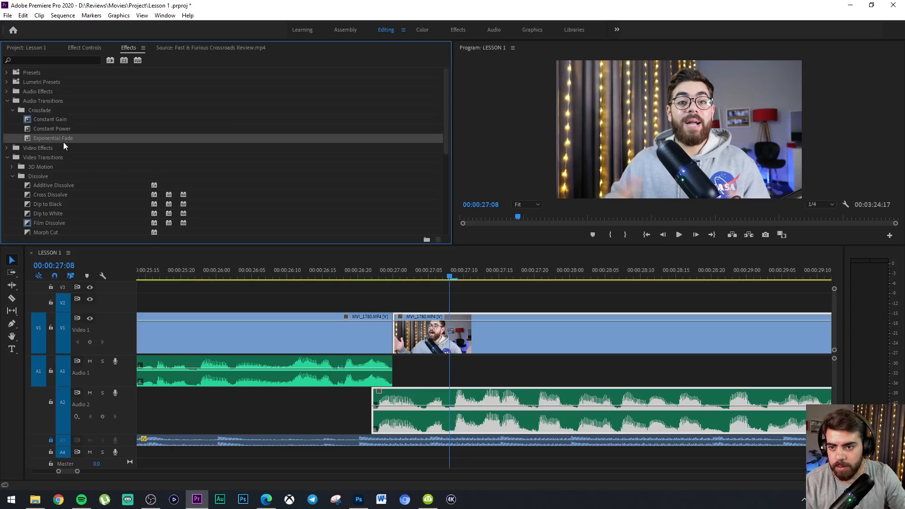
left_click_drag(445, 399, 378, 401)
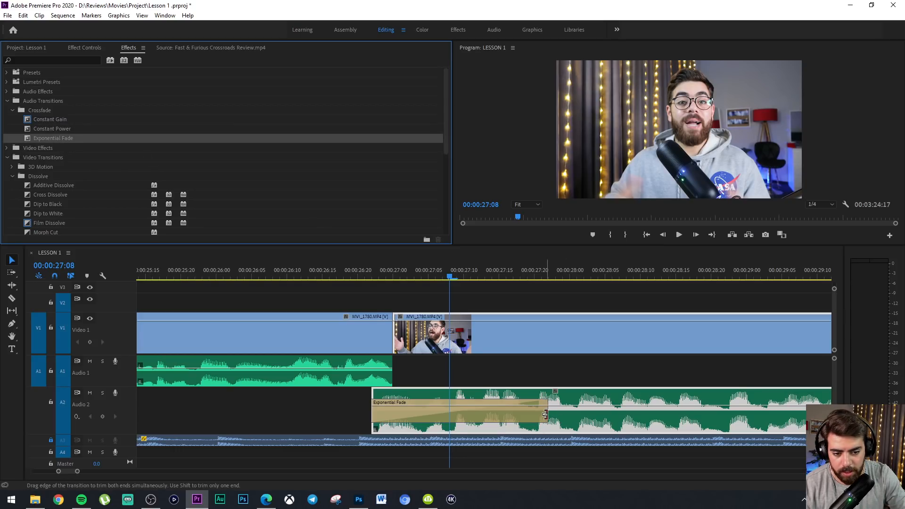
left_click_drag(545, 415, 379, 403)
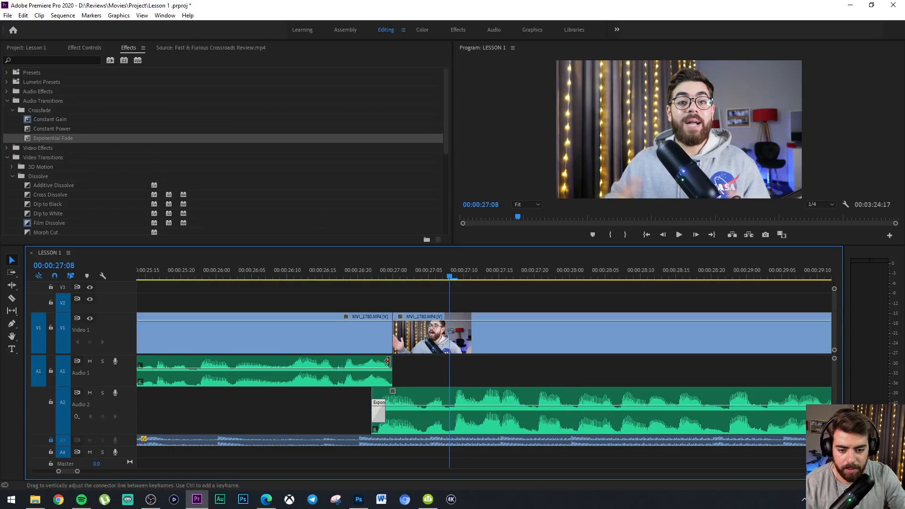
Play back the faded audio overlap from about 00:00:26:13 and the following talking-head section to 00:00:30:17
left_click(311, 276)
key("space")
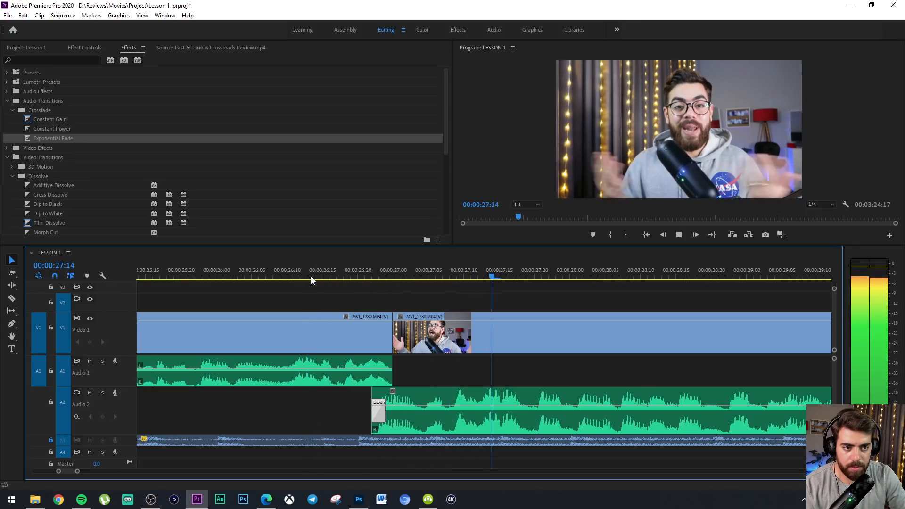
key("minus")
left_click(404, 272)
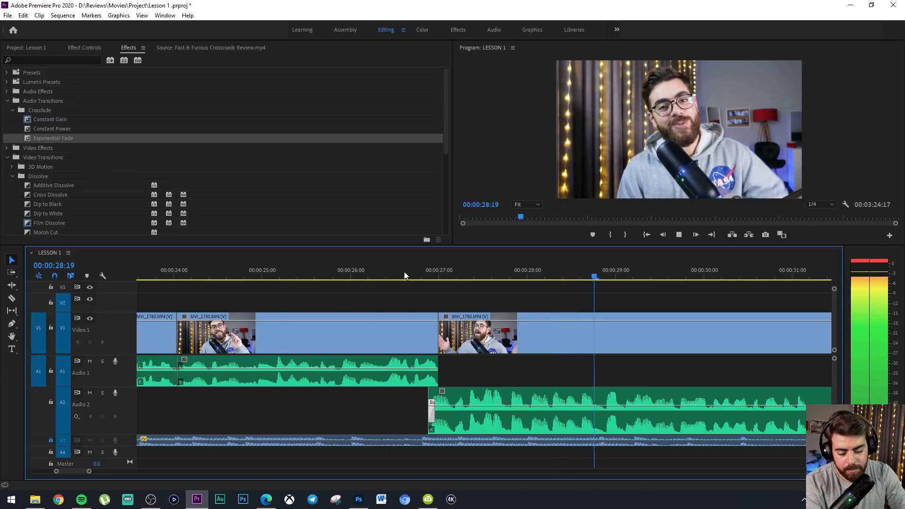
key("minus")
key("space")
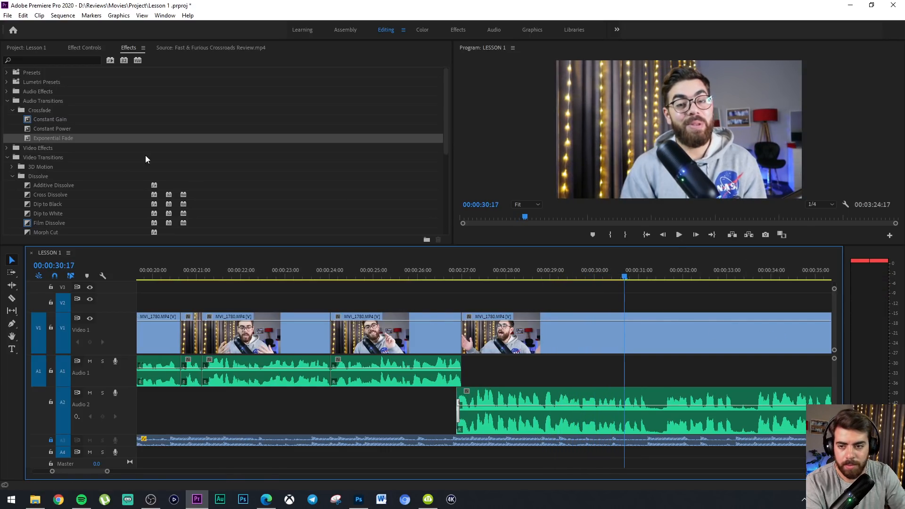
Place the 01ZHEERI EP43.jpg thumbnail image on Video 2, starting at about 00:00:31
key("minus")
left_click(79, 48)
left_click(28, 48)
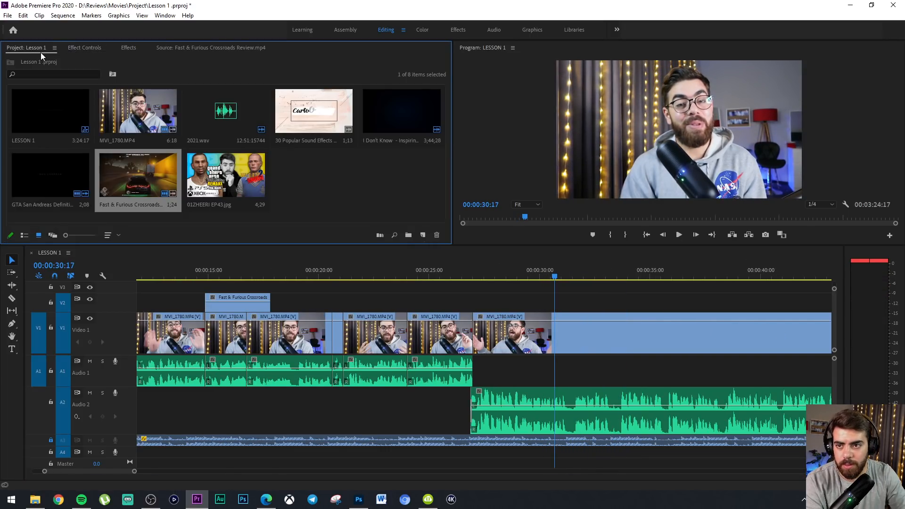
left_click(236, 178)
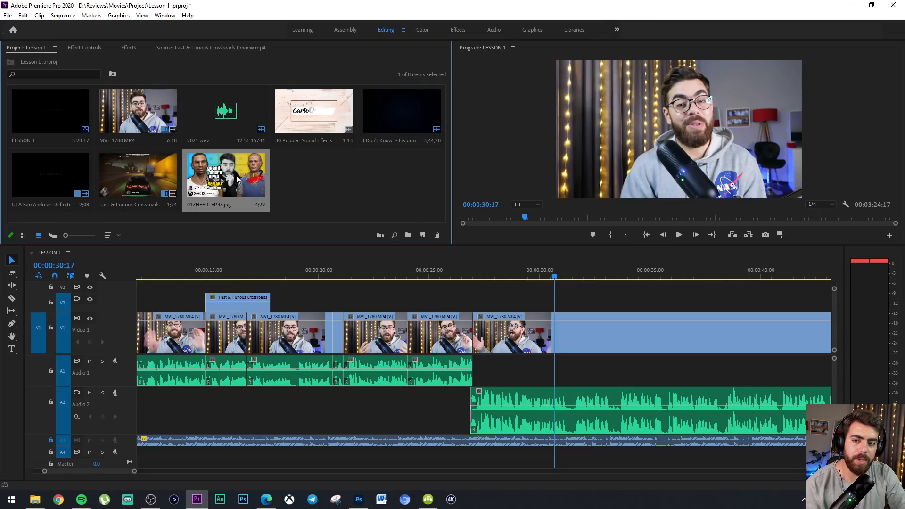
left_click_drag(493, 266, 587, 293)
Move the 01ZHEERI EP43.jpg clip back on Video 2 and trim it to span about 00:00:21:20 to the cut near 00:00:24:00
left_click(469, 275)
left_click_drag(530, 270, 536, 282)
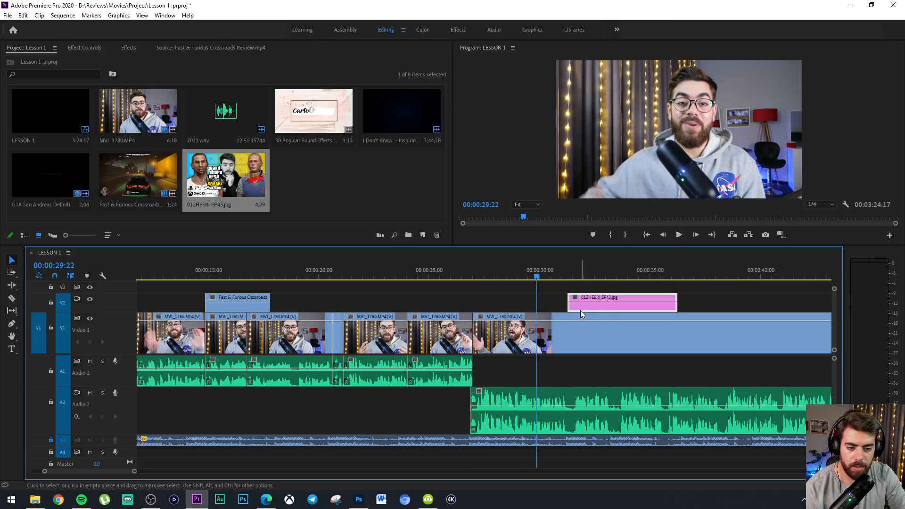
left_click_drag(593, 308, 369, 309)
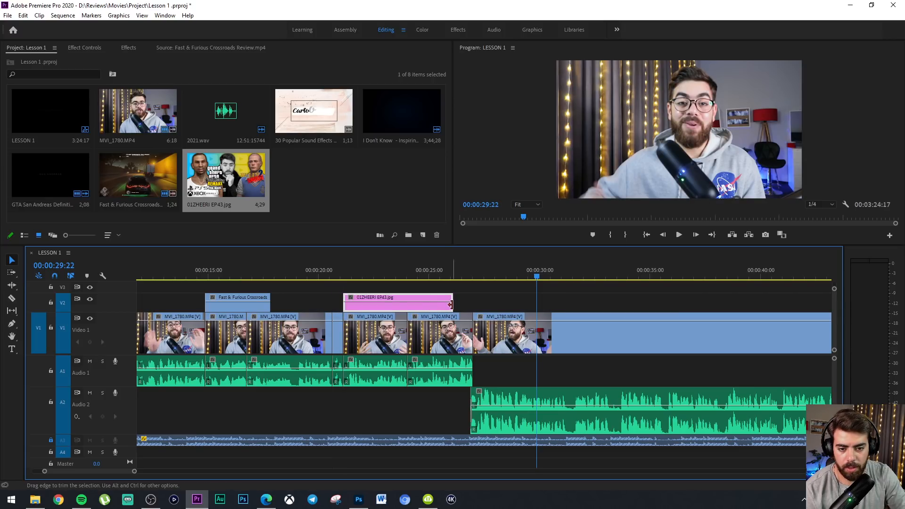
left_click_drag(450, 305, 394, 307)
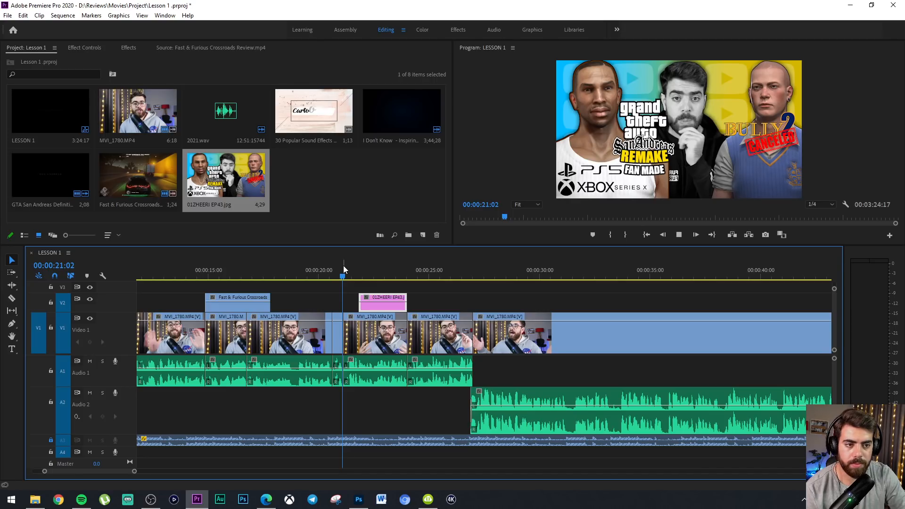
Play back the image overlay section from about 00:00:21:02 to 00:00:23:02, and park the playhead over the image at 00:00:22:14
key("space")
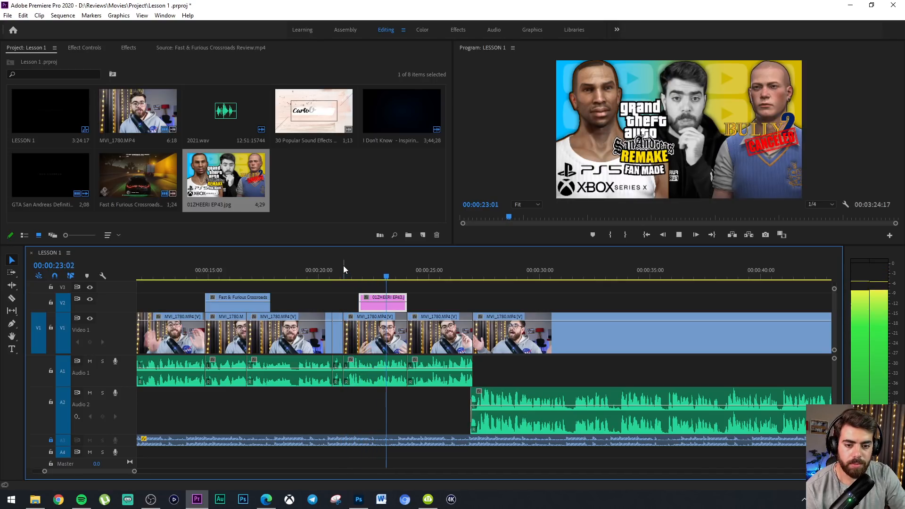
key("space")
left_click(375, 267)
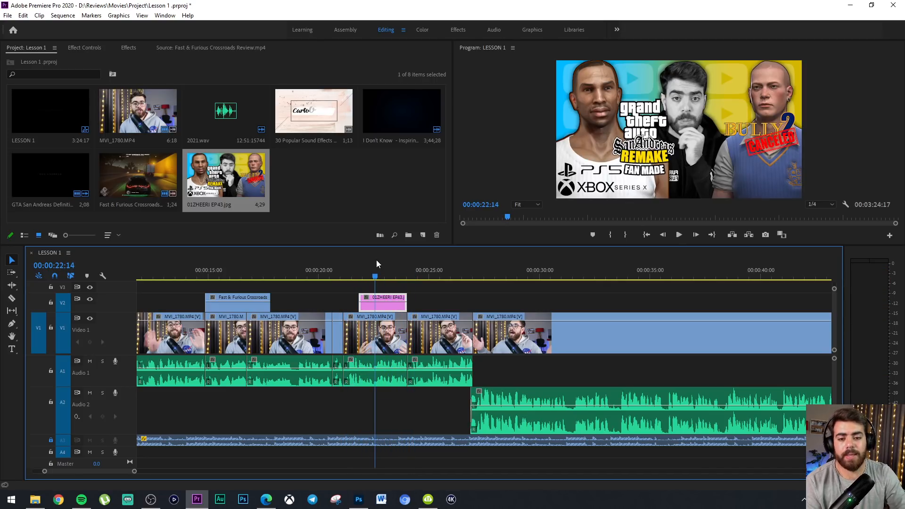
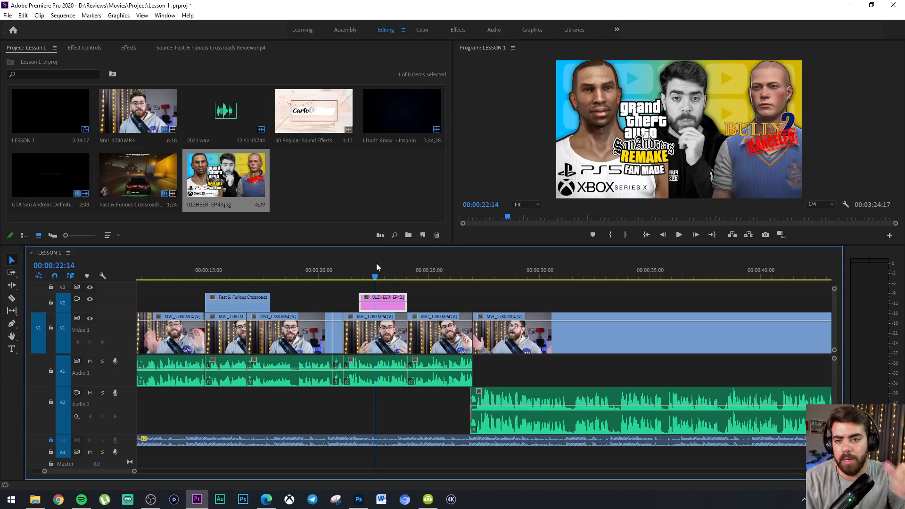
Start Scale and Position keyframes at 100 and 960, 540 on the 01ZHEERI EP43.jpg clip's start at 00:00:21:21
left_click(134, 51)
left_click(91, 48)
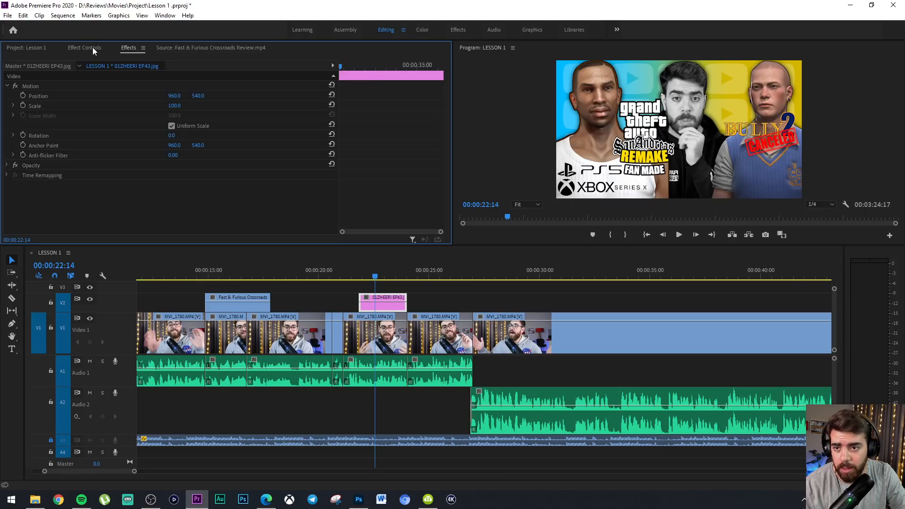
left_click(380, 304)
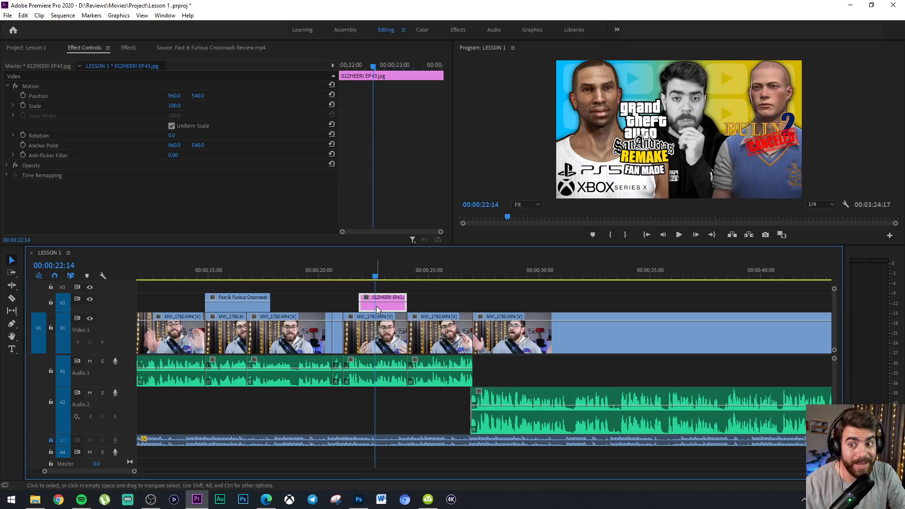
left_click_drag(371, 64, 332, 66)
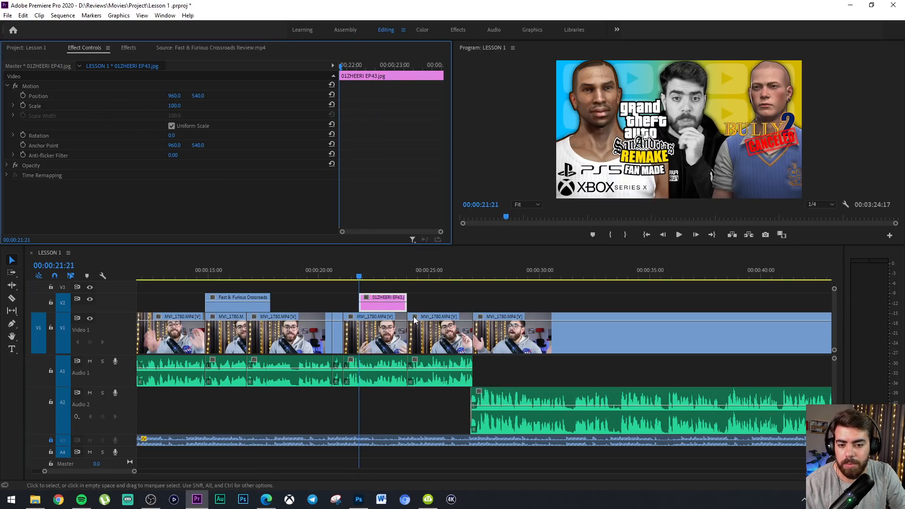
left_click(113, 125)
left_click(23, 105)
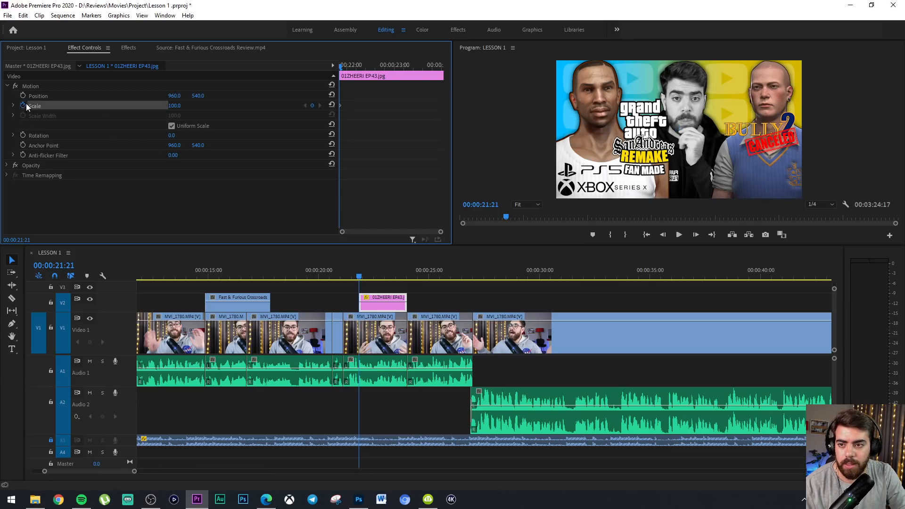
left_click(24, 95)
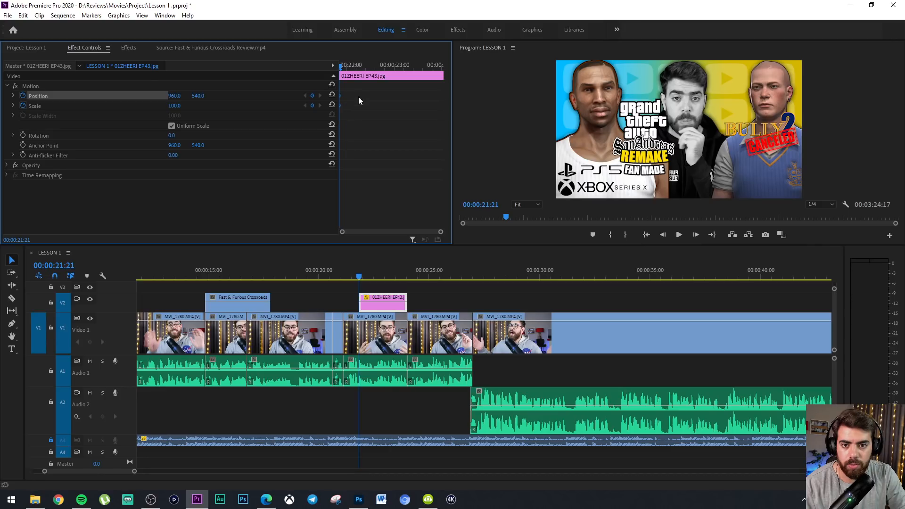
Add ending keyframes to 01ZHEERI EP43.jpg with Scale 110 and vertical Position 591, and move them to the clip's end
left_click_drag(348, 69, 442, 73)
left_click(171, 105)
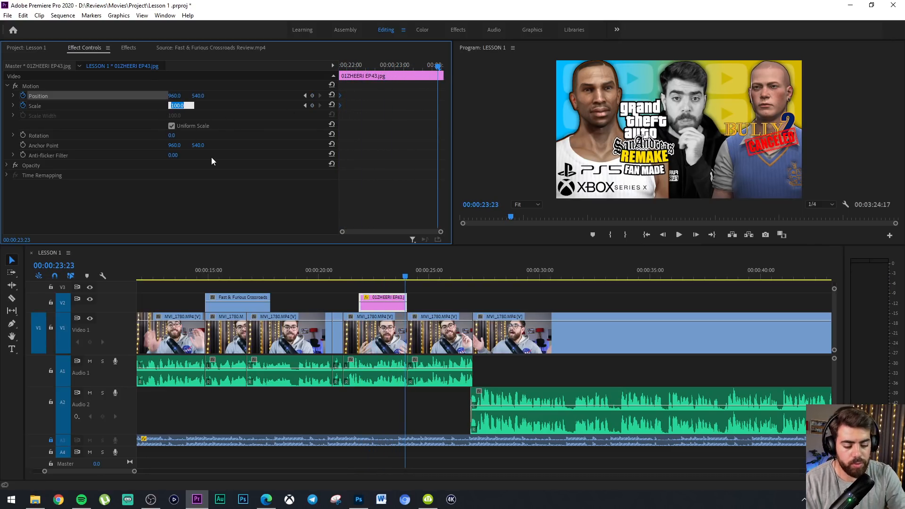
type("110")
key("Return")
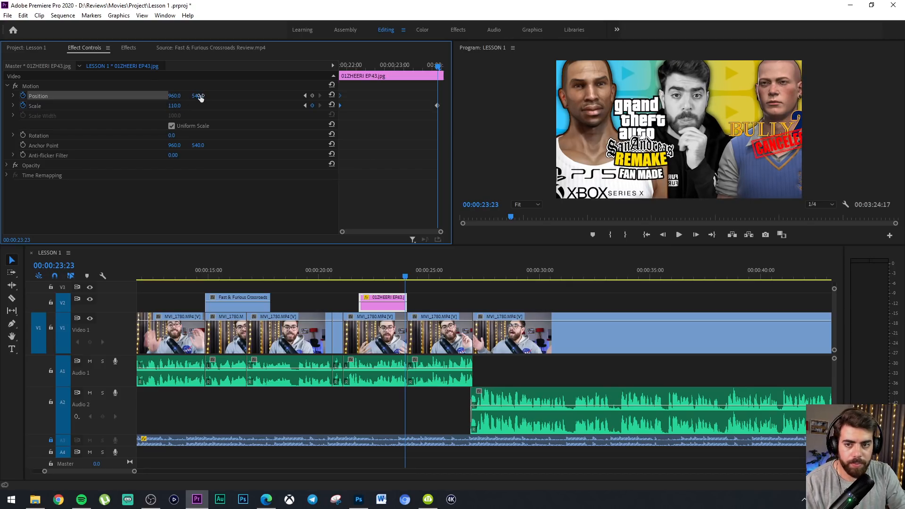
left_click_drag(199, 97, 224, 97)
left_click_drag(424, 149, 448, 96)
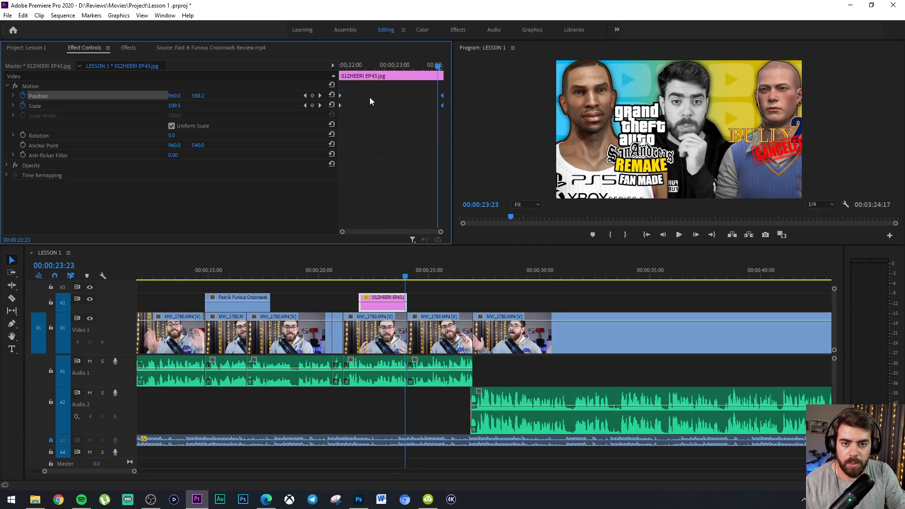
Play back the animated 01ZHEERI EP43.jpg overlay from near its start to 00:00:24:18
left_click(358, 65)
key("space")
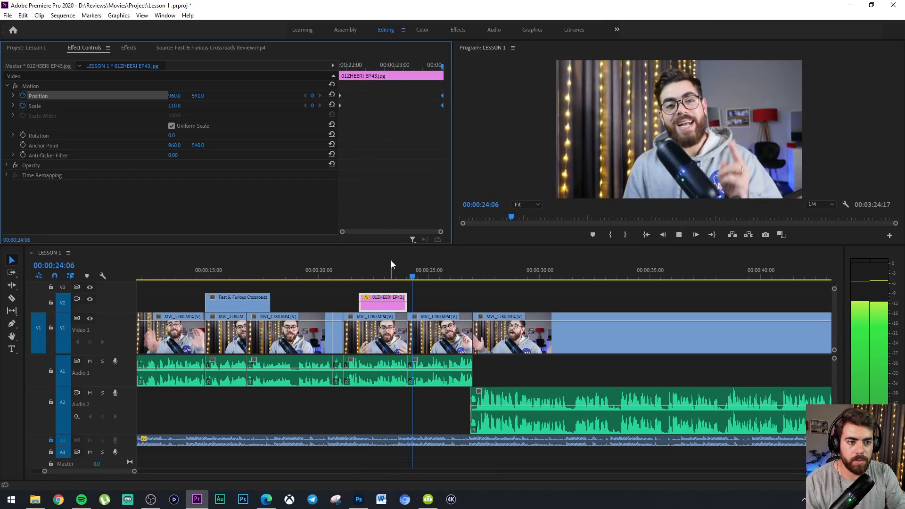
key("space")
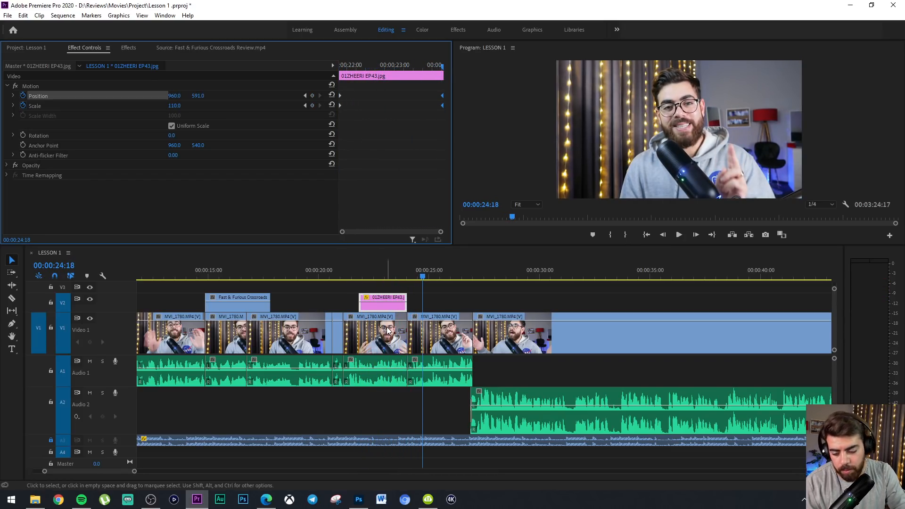
Save the Lesson 1 project
left_click(35, 499)
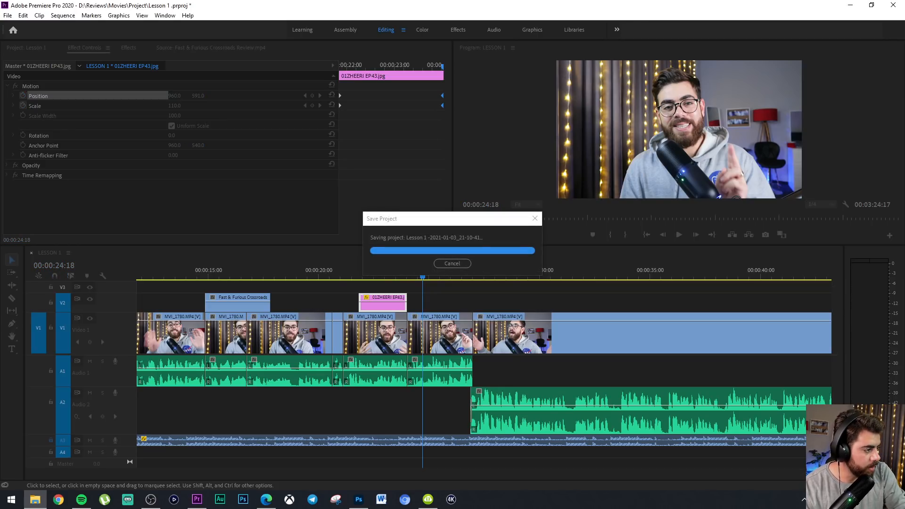
left_click(558, 4)
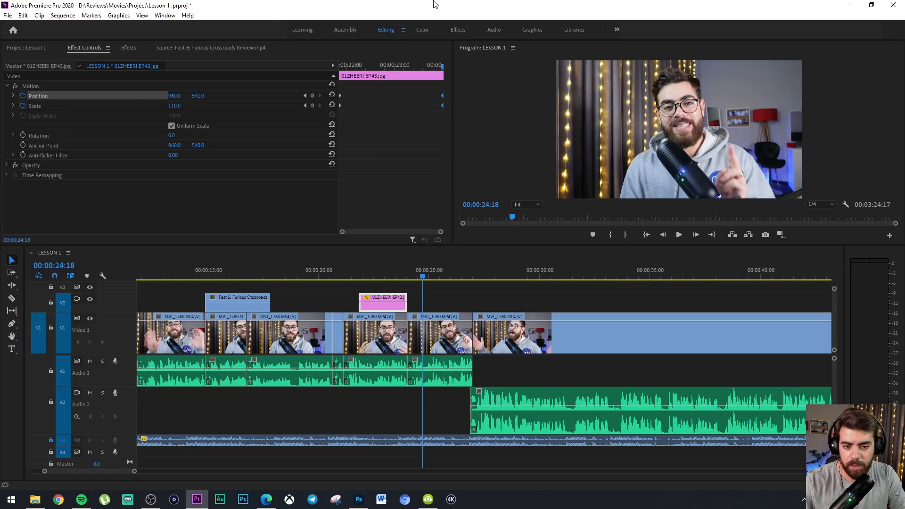
key("ctrl+s")
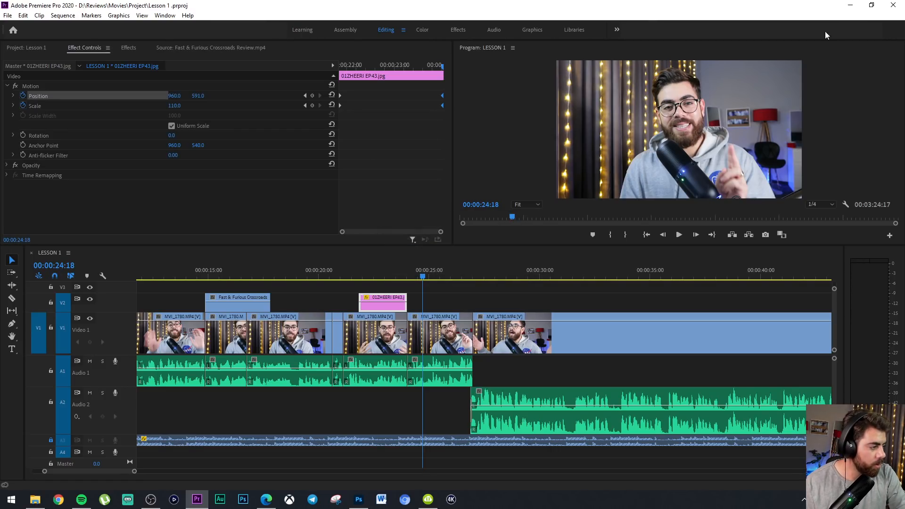
Import 2021.jpg into the project and place it on Video 2 between the 01ZHEERI EP43.jpg clip and the cut near 00:00:27:00
key("alt+Tab")
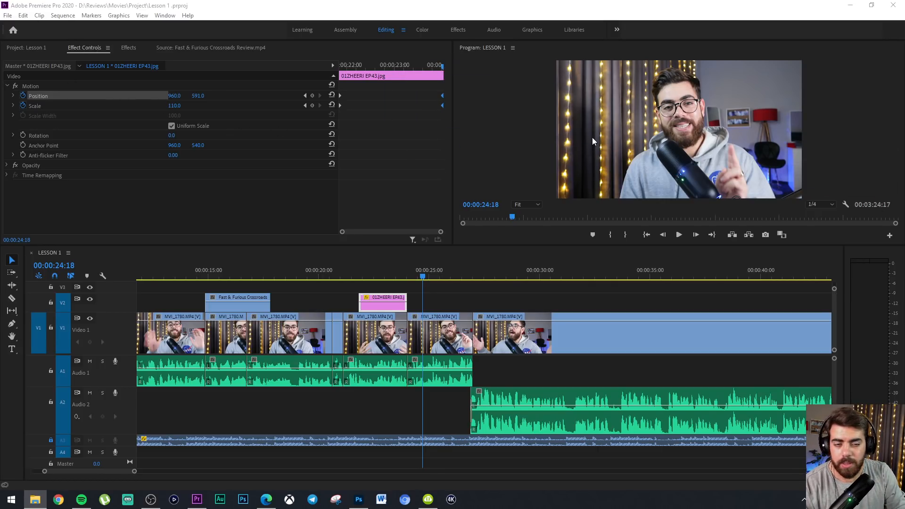
left_click_drag(904, 302, 904, 278)
left_click(33, 48)
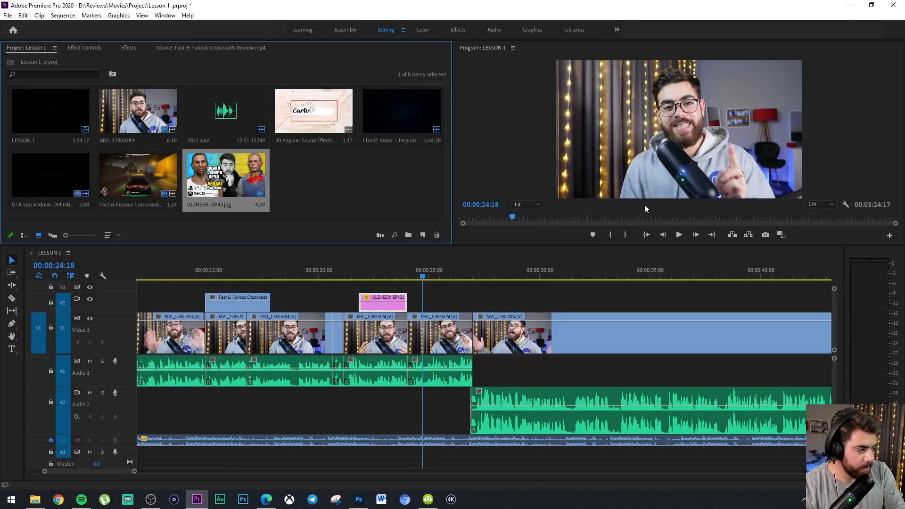
left_click_drag(645, 205, 397, 197)
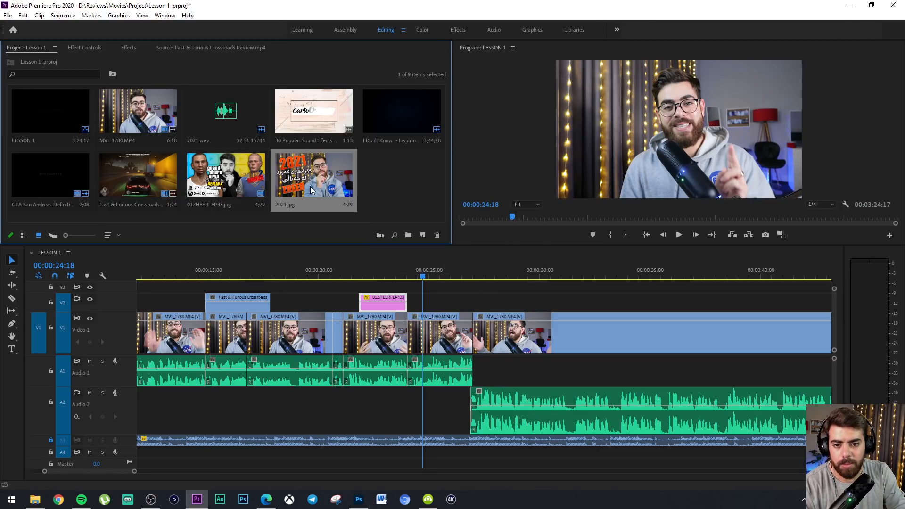
left_click_drag(310, 185, 472, 305)
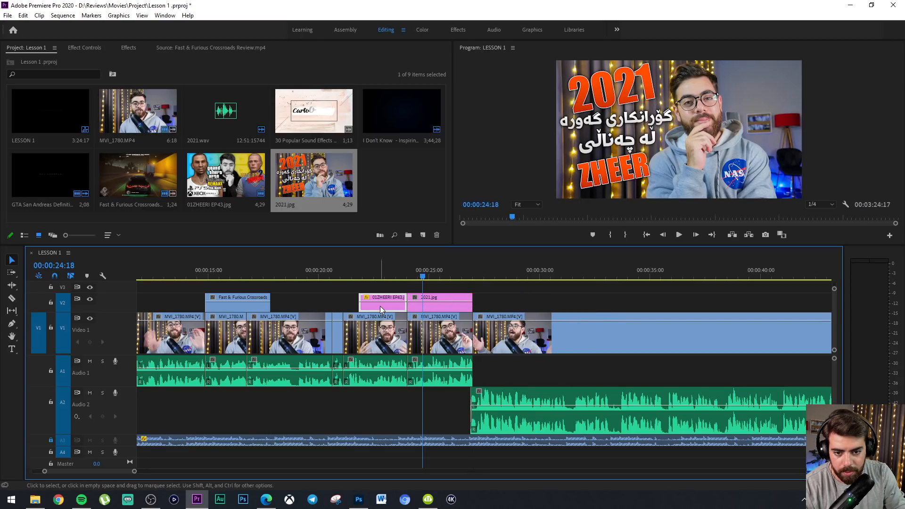
Copy the 01ZHEERI EP43.jpg clip and paste only its Motion attributes onto the 2021.jpg clip, with attribute times scaled
right_click(380, 307)
left_click(370, 309)
left_click(438, 309)
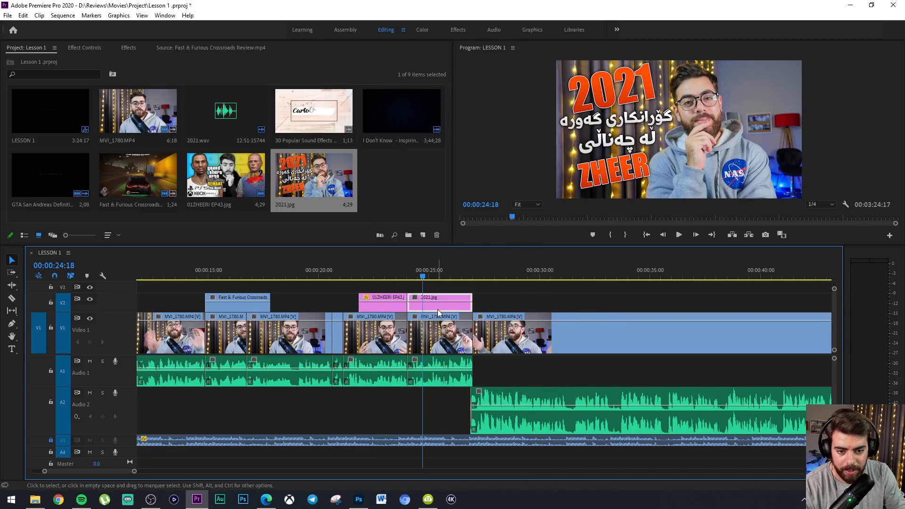
left_click(370, 306)
right_click(370, 307)
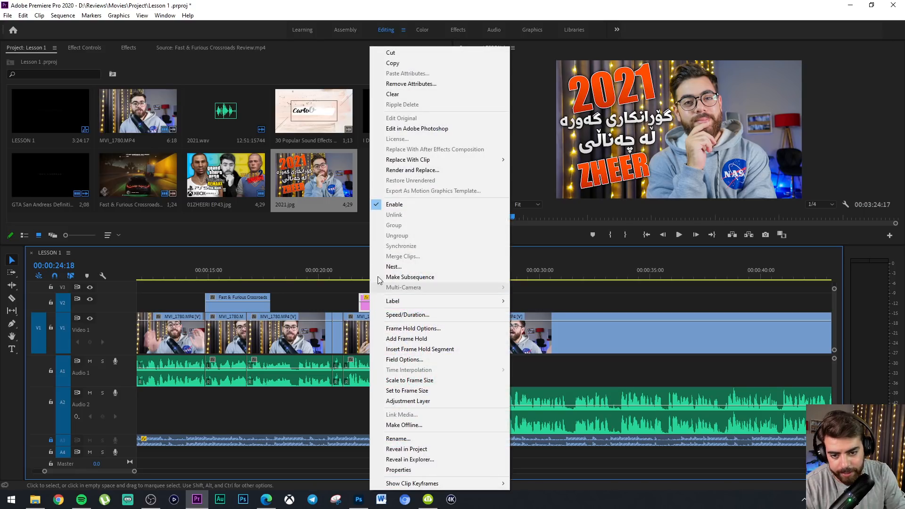
left_click(392, 63)
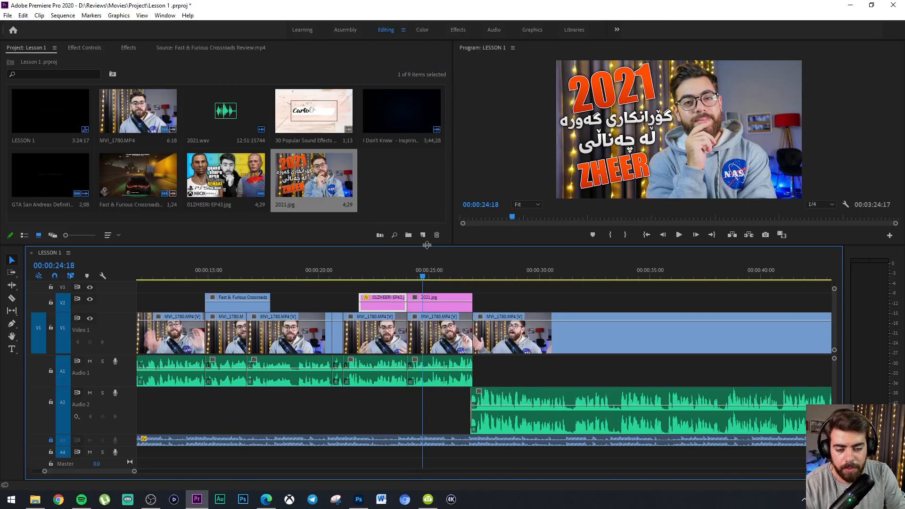
left_click(435, 307)
right_click(434, 306)
left_click(468, 74)
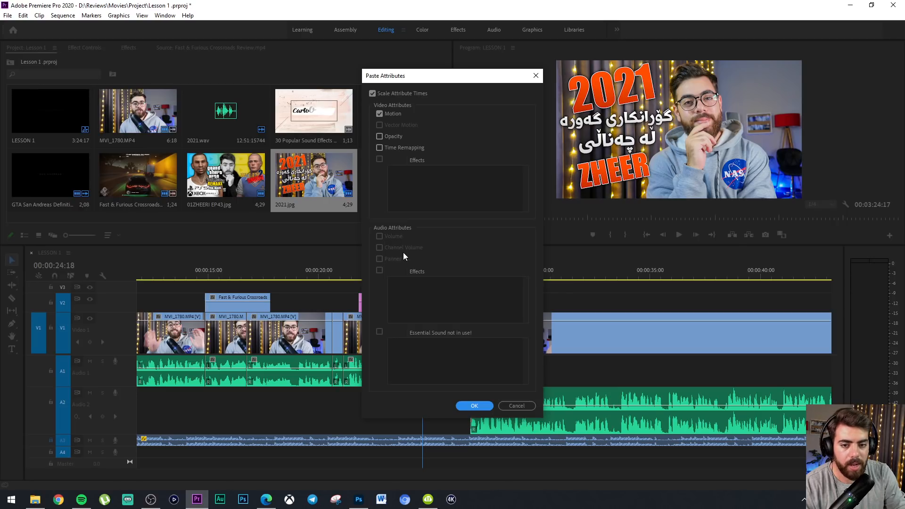
left_click(474, 406)
Play back the two image overlays on Video 2 up to about 00:00:26:18
left_click_drag(374, 277, 371, 277)
key("space")
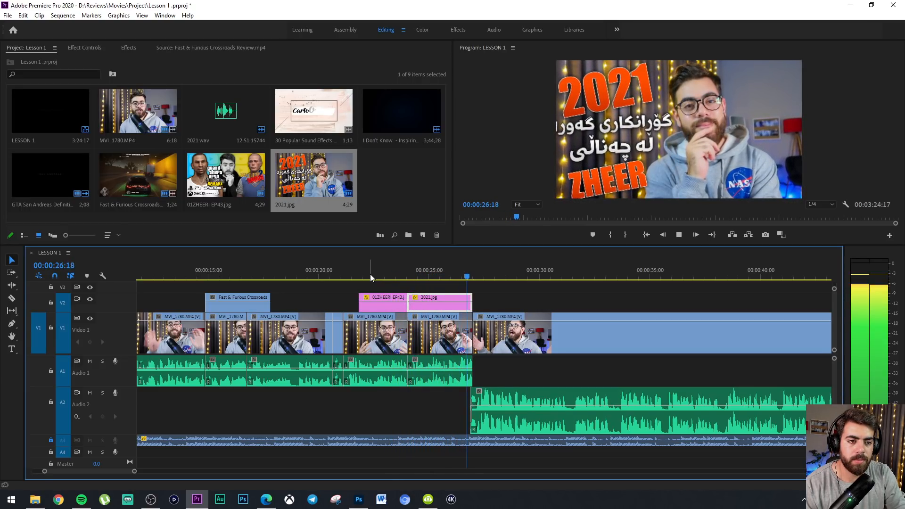
key("space")
Delete all Position and Scale keyframes from the 2021.jpg clip
left_click(434, 274)
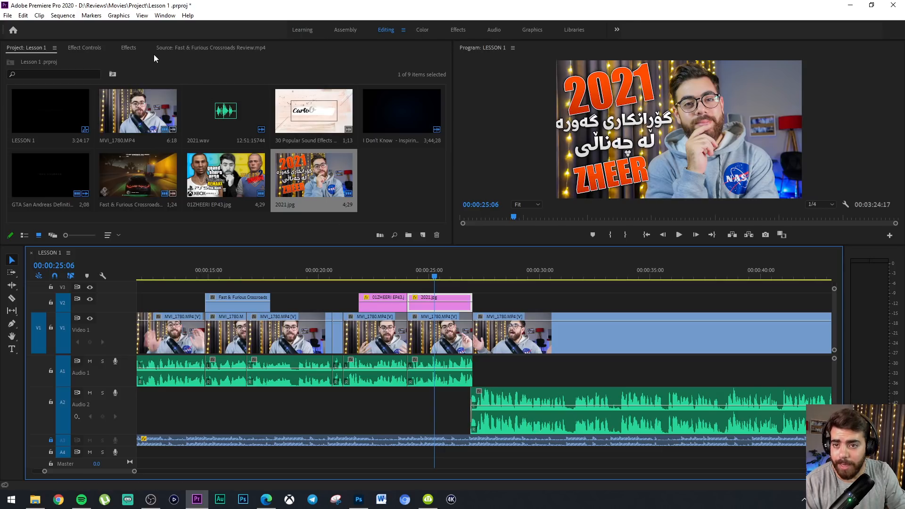
left_click(88, 48)
left_click_drag(419, 124, 464, 60)
key("Delete")
left_click_drag(366, 86, 331, 125)
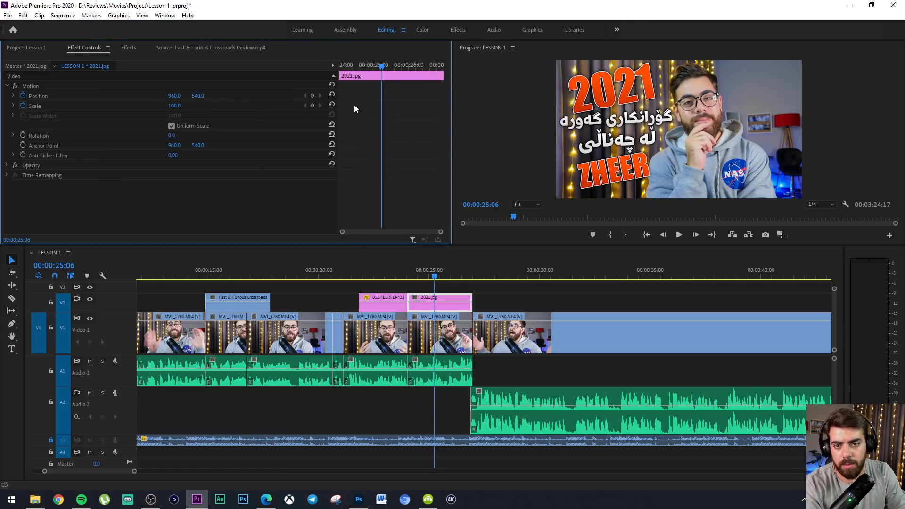
Add a Scale keyframe of 110 to 2021.jpg at 00:00:24:02 and move it to the clip's start
left_click(379, 272)
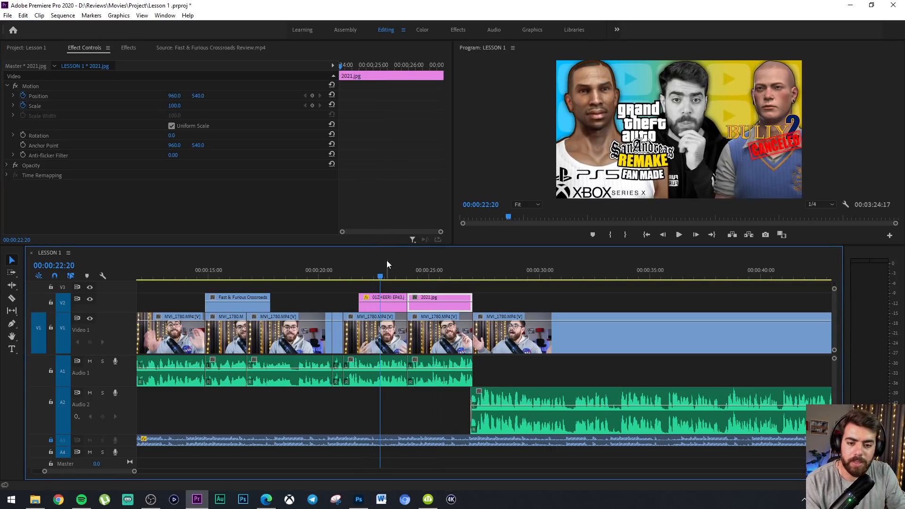
left_click(412, 272)
left_click_drag(412, 268, 409, 246)
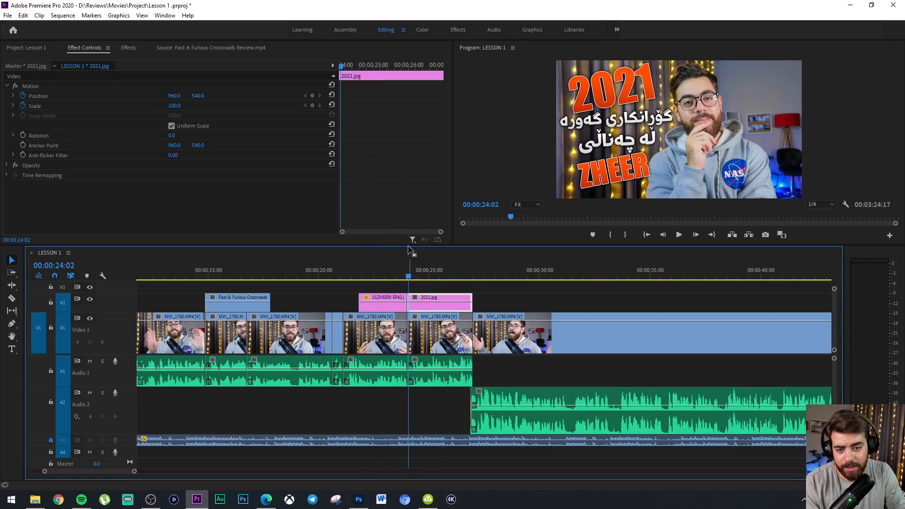
left_click(174, 106)
type("1")
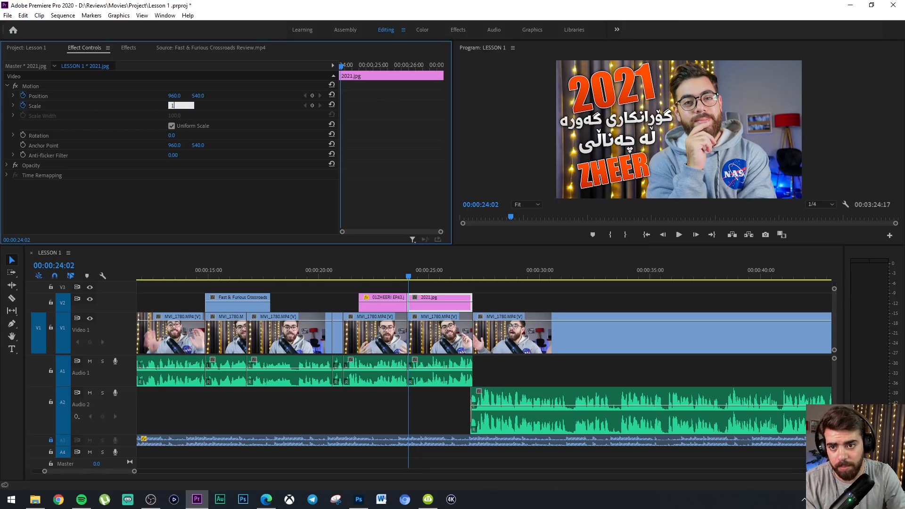
type("10")
key("Return")
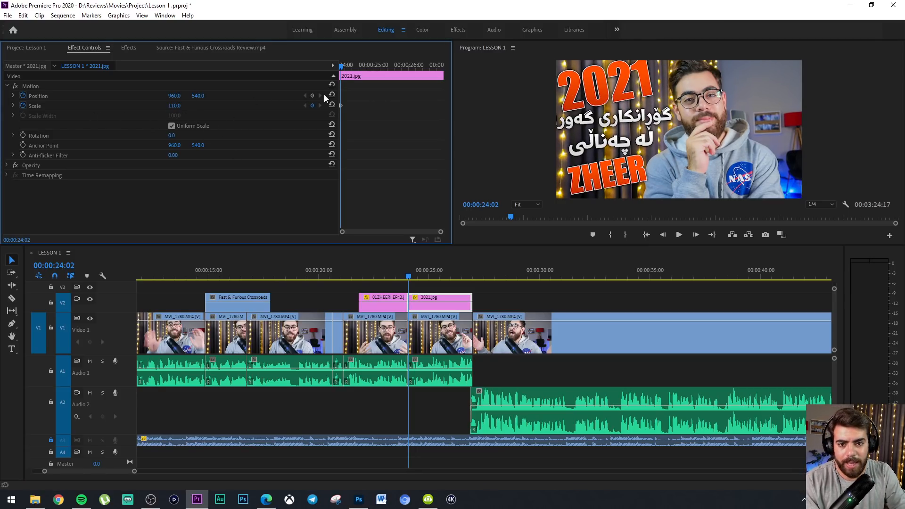
left_click_drag(339, 104, 332, 104)
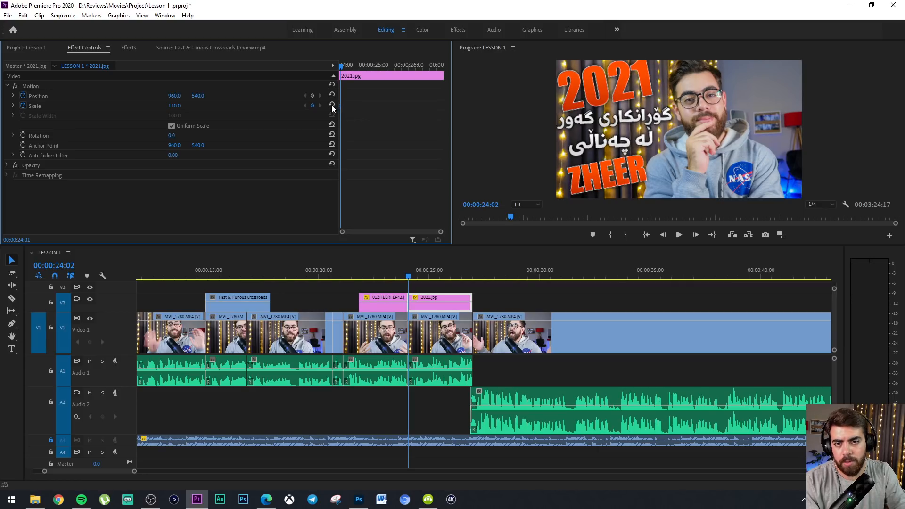
Add a Scale keyframe of 100 to 2021.jpg at 00:00:25:06 and move it to the clip's end
left_click(381, 65)
left_click(181, 105)
type("100")
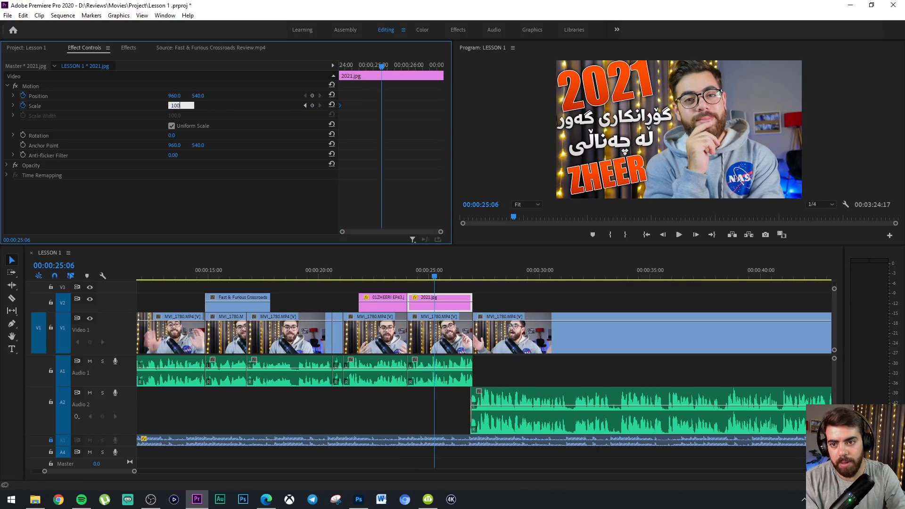
key("Return")
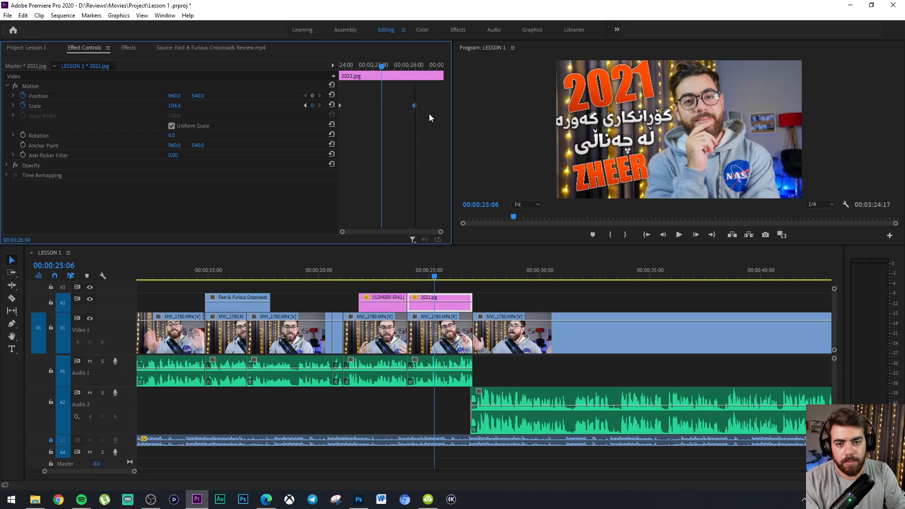
Play back both image zooms from 00:00:20:14 to 00:00:27:12, and park the playhead over 2021.jpg at 00:00:25:22
left_click(380, 277)
left_click_drag(381, 277, 331, 276)
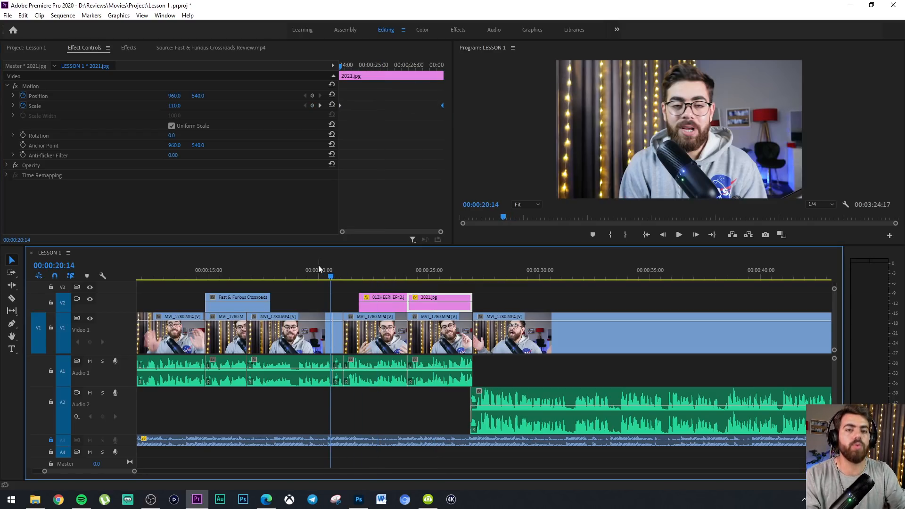
key("space")
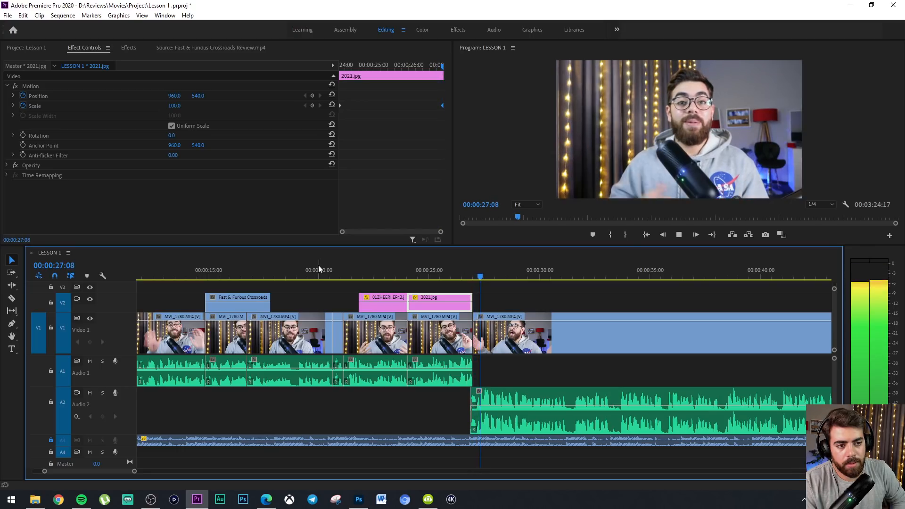
key("space")
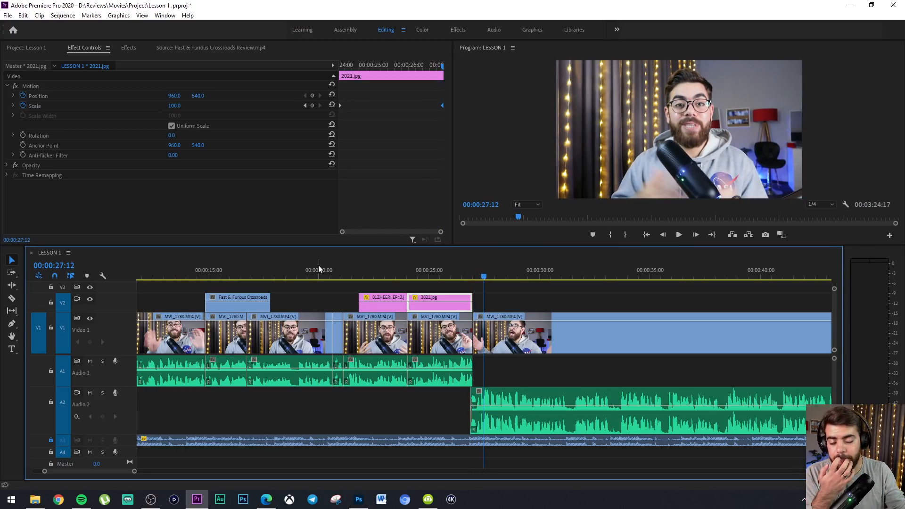
left_click(449, 269)
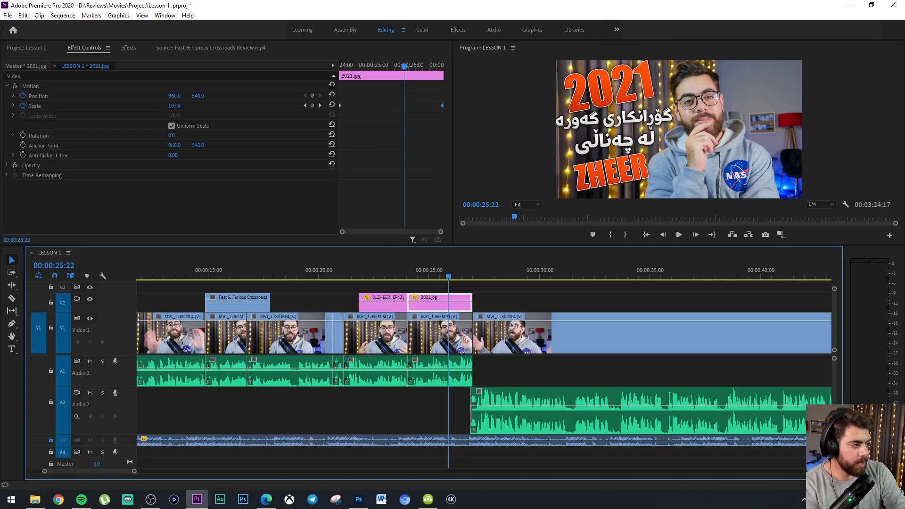
Bring up the Lesson 1 project's list of imported media
key("alt+Tab")
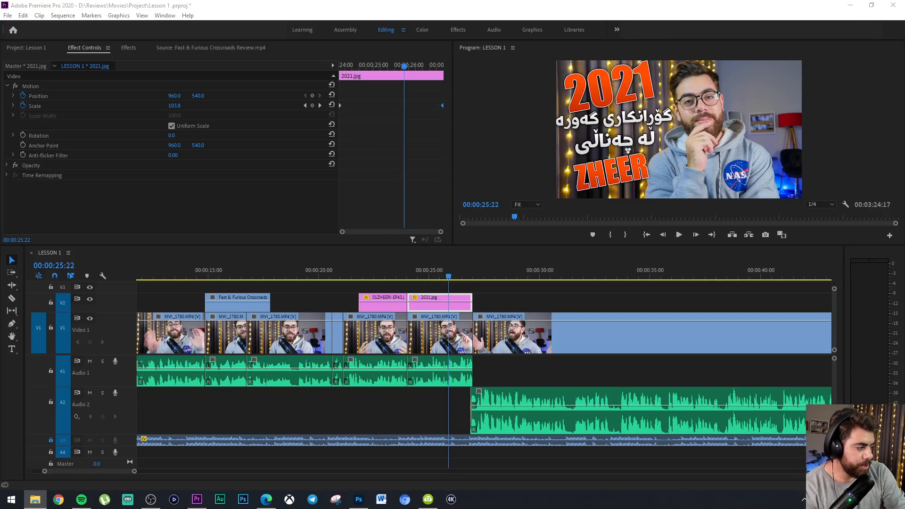
left_click(21, 48)
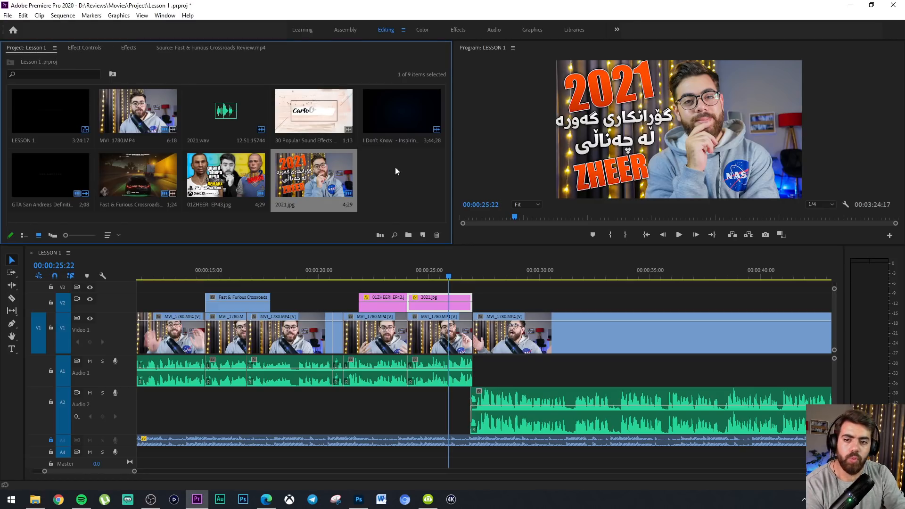
mouse_move(401, 184)
left_mouse_down()
mouse_move(34, 91)
mouse_move(115, 129)
mouse_move(404, 170)
left_mouse_up()
left_click(60, 109)
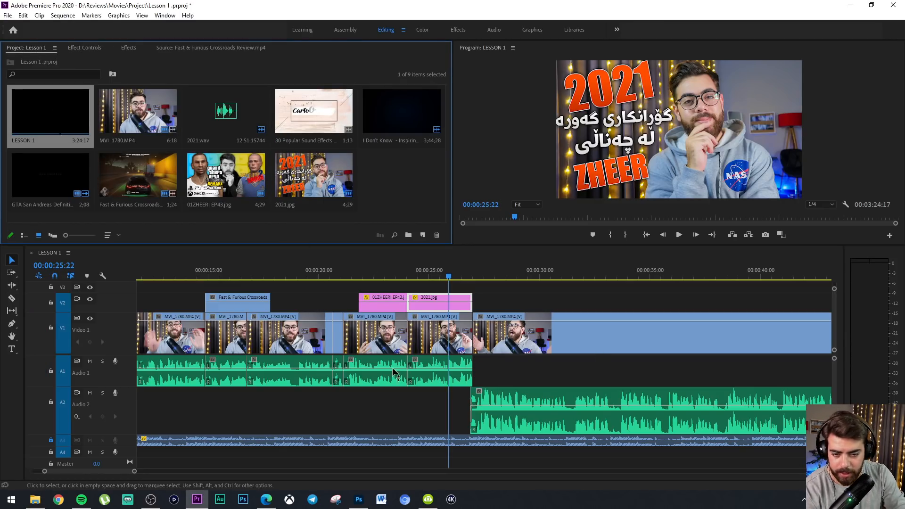
right_click(432, 179)
right_click(383, 165)
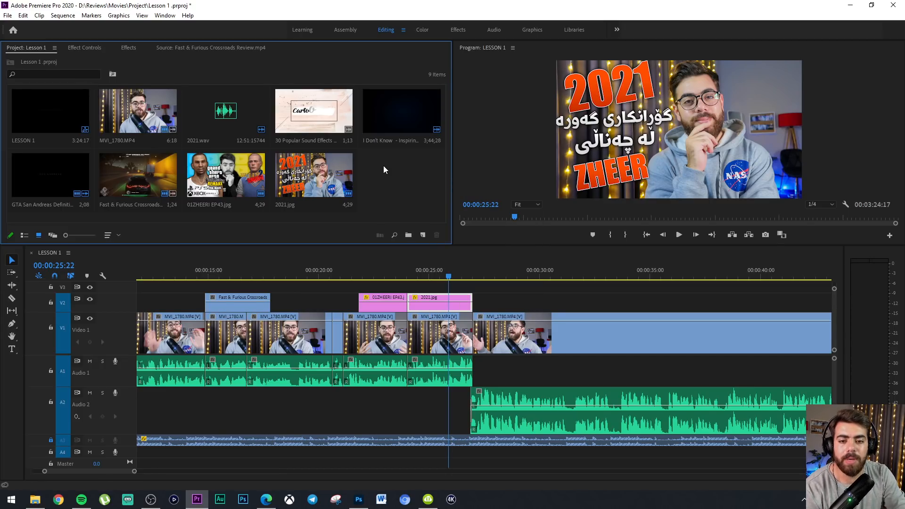
right_click(384, 165)
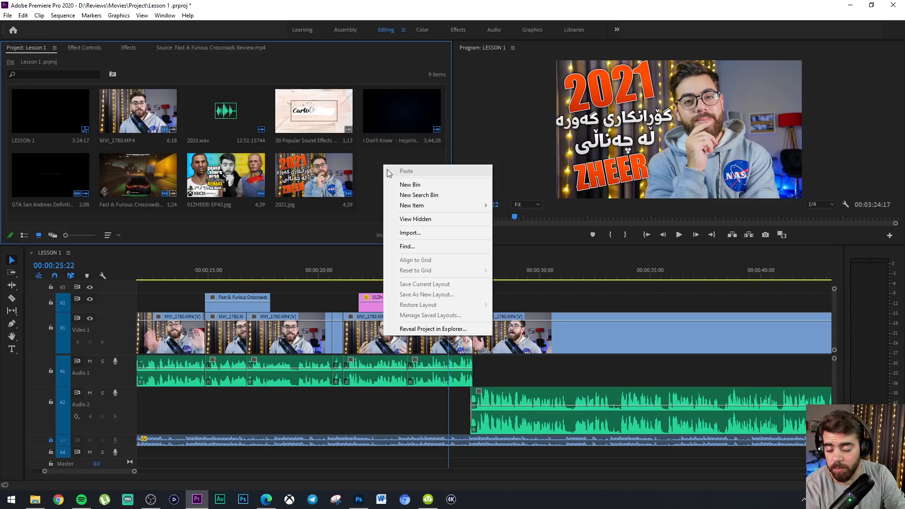
left_click(373, 178)
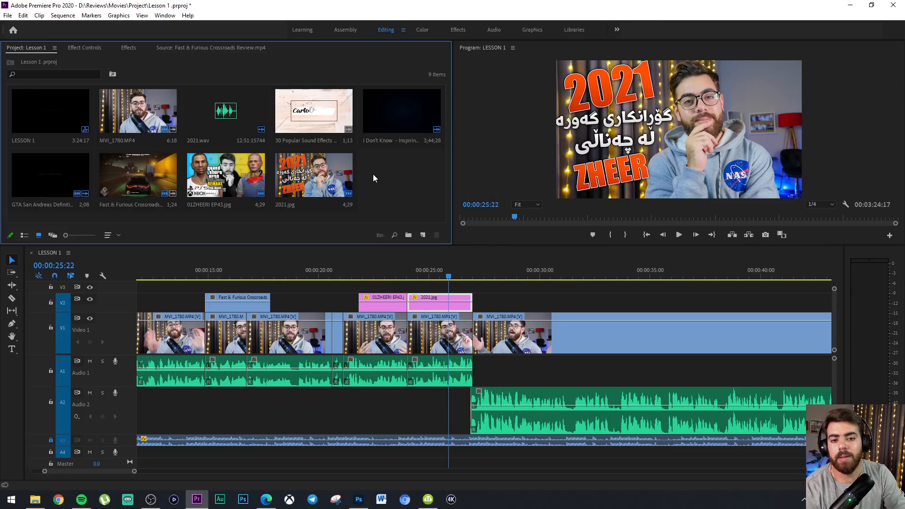
right_click(374, 168)
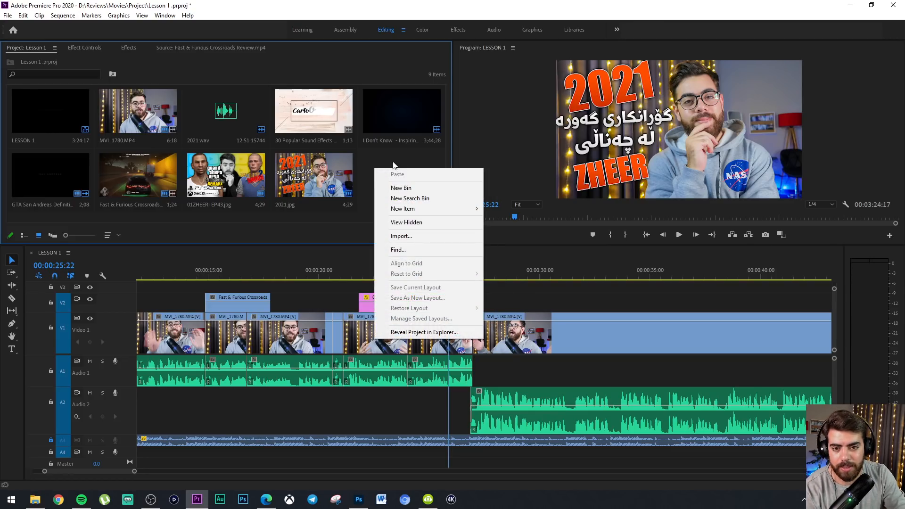
left_click(375, 187)
Create a new bin in the project and name it VIDEOS
right_click(391, 184)
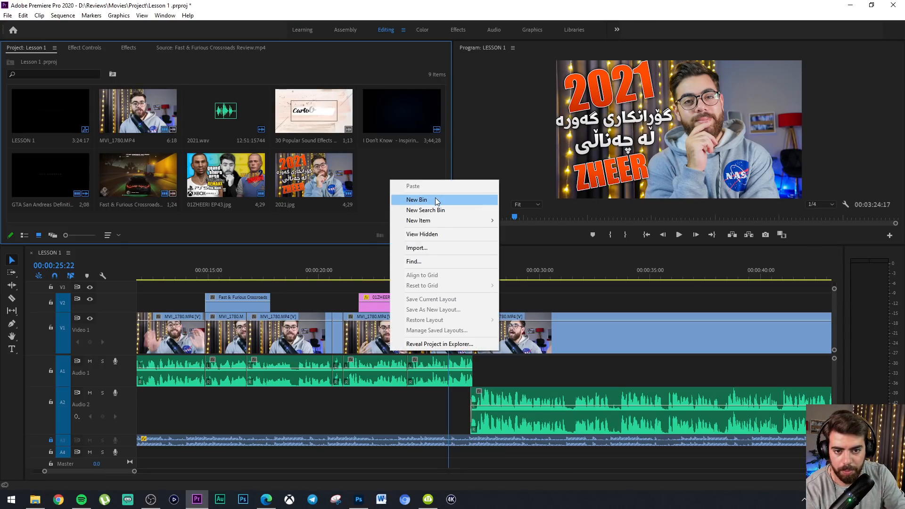
left_click(435, 199)
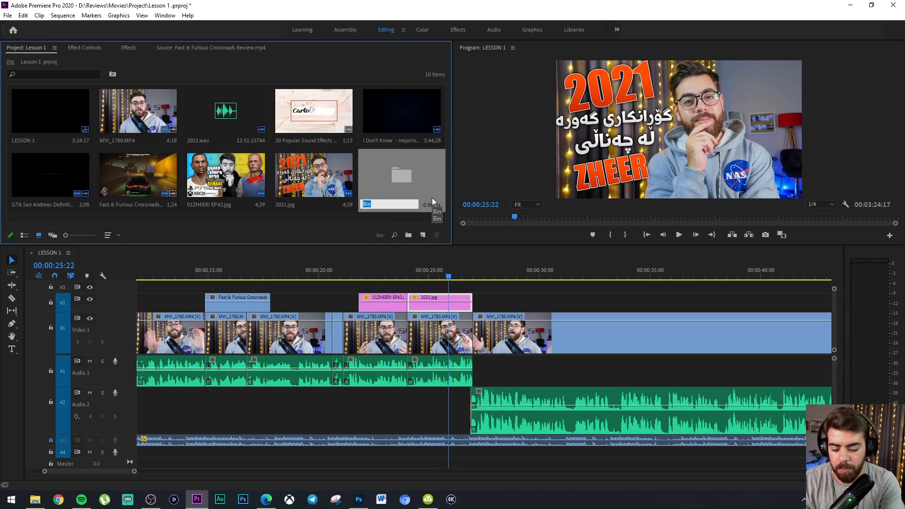
type("VIDEOS")
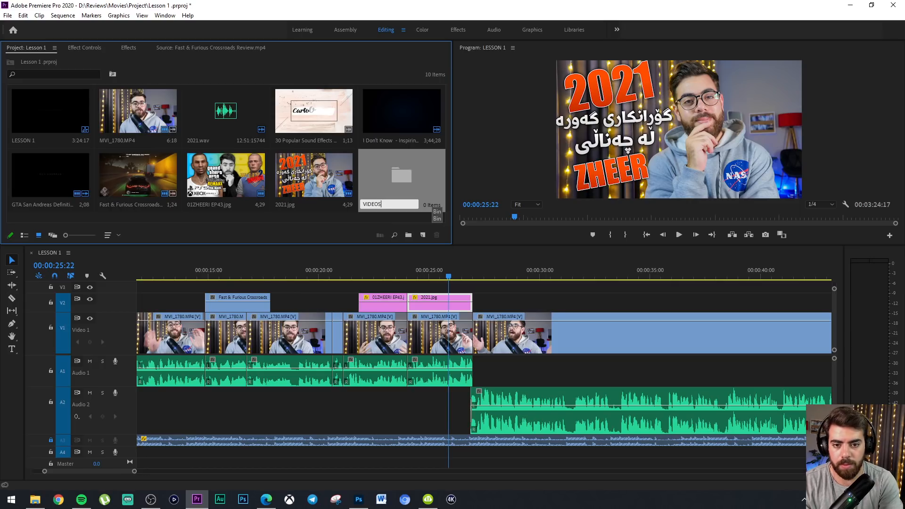
key("Return")
left_click(384, 191)
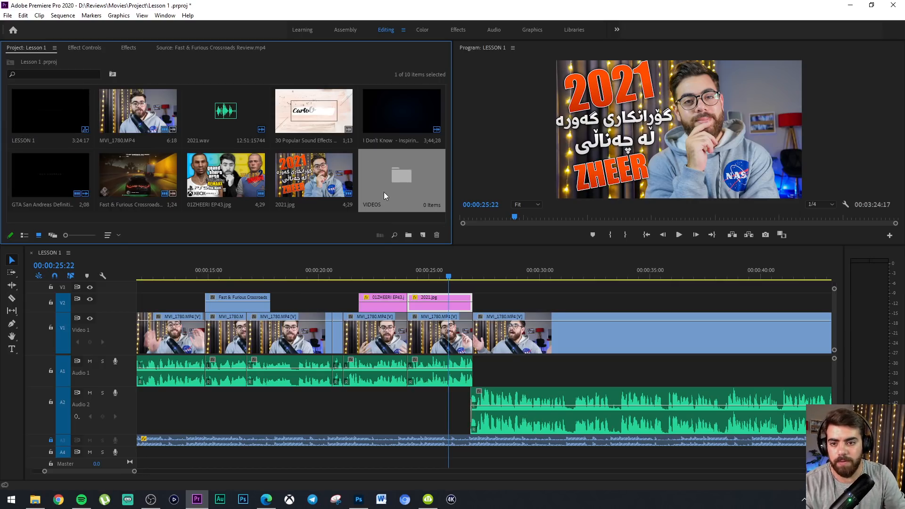
Move MVI_1780.MP4, the Popular Sound Effects, I Don't Know, GTA San Andreas and Fast & Furious Crossroads items into the VIDEOS bin
left_click(153, 115)
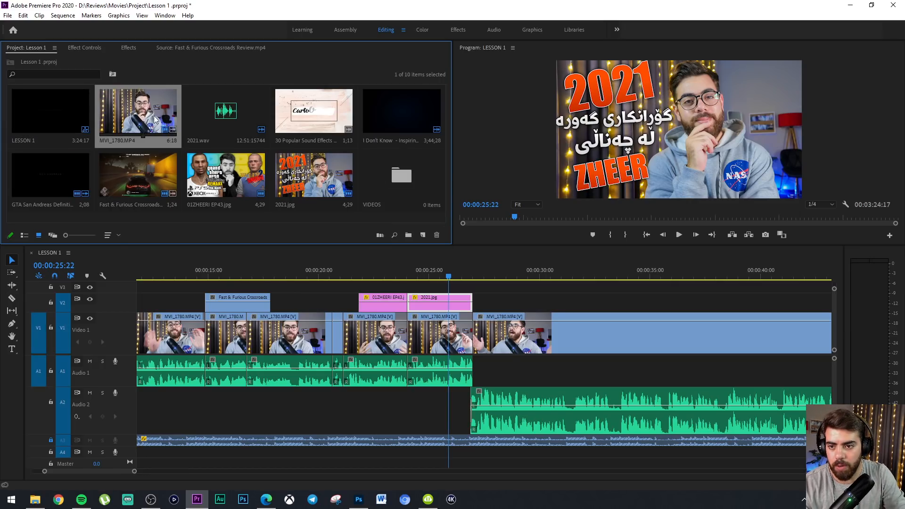
left_click(322, 107, "ctrl")
left_click(409, 111, "ctrl")
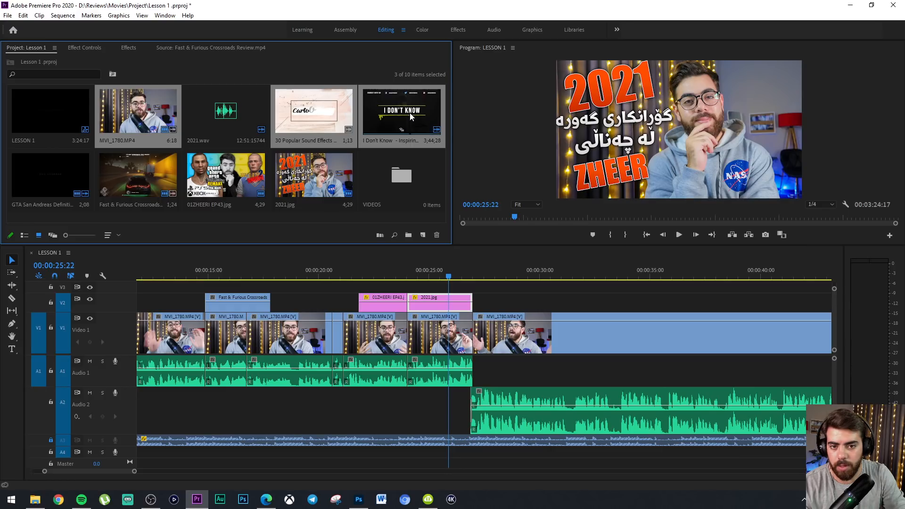
left_click(56, 178, "ctrl")
left_click(126, 180, "ctrl")
left_click_drag(310, 115, 408, 184)
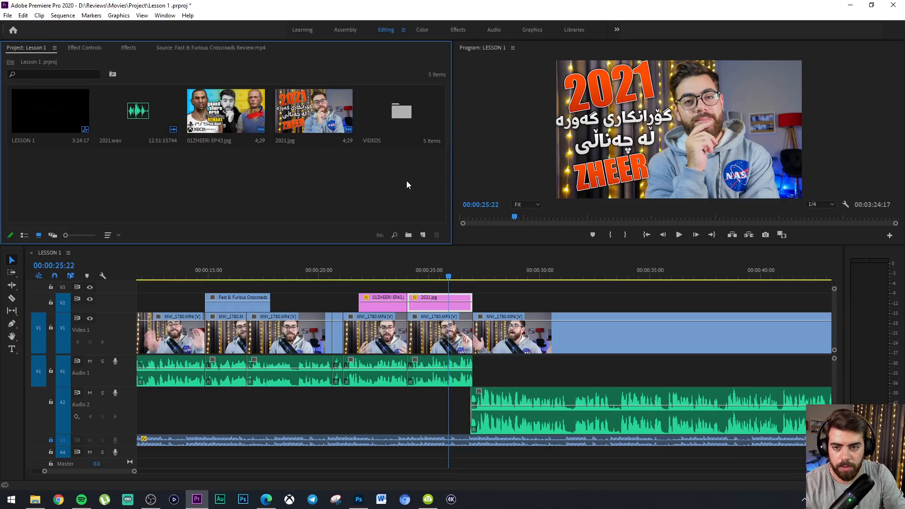
Create a bin named MUSIC and move 2021.wav into it
right_click(253, 171)
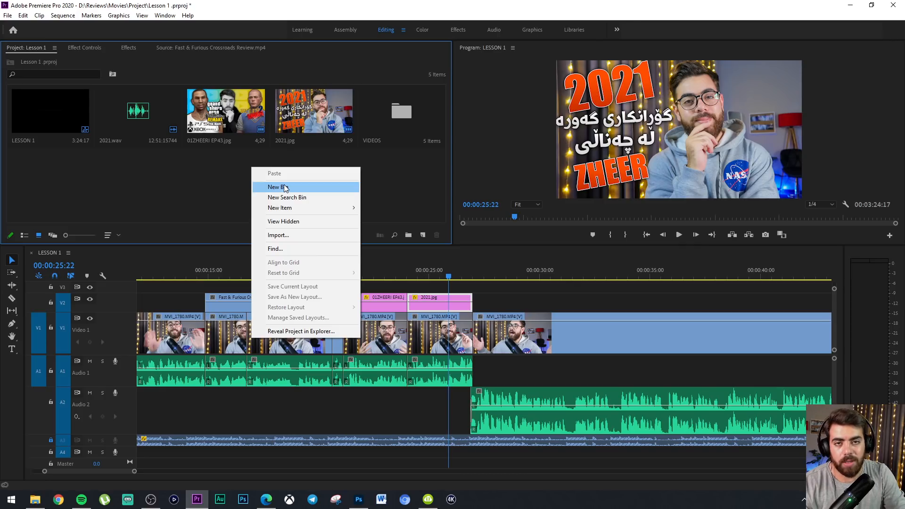
left_click(284, 188)
type("MUSIC")
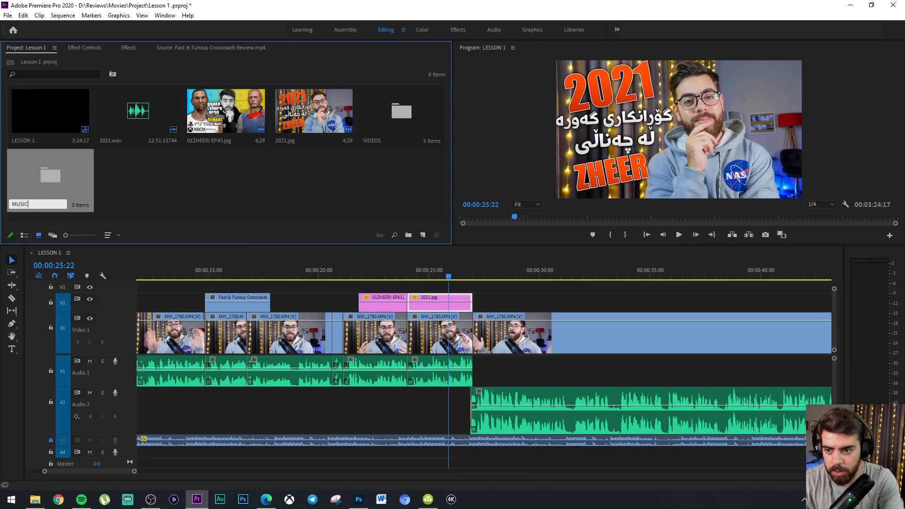
left_click(284, 185)
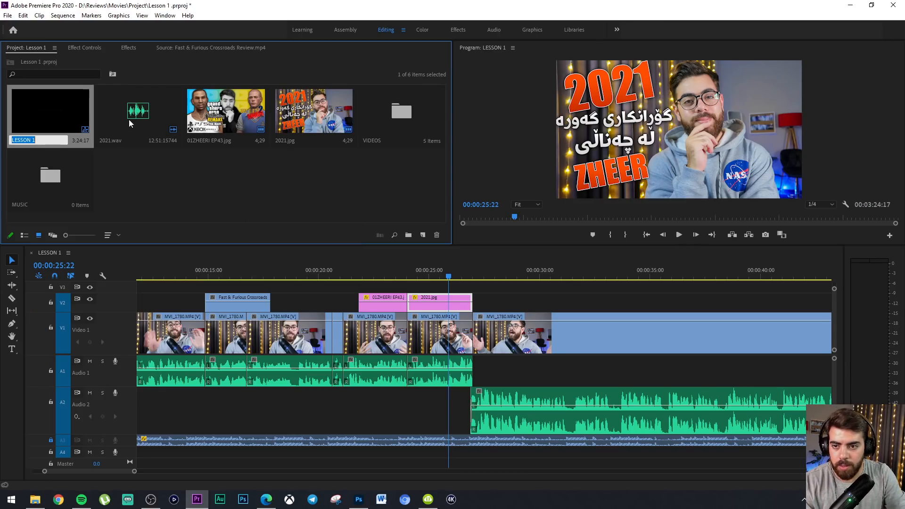
left_click(119, 127)
left_click_drag(174, 109, 57, 178)
Create a bin named PHOTO and move both JPG thumbnail images into it
right_click(214, 183)
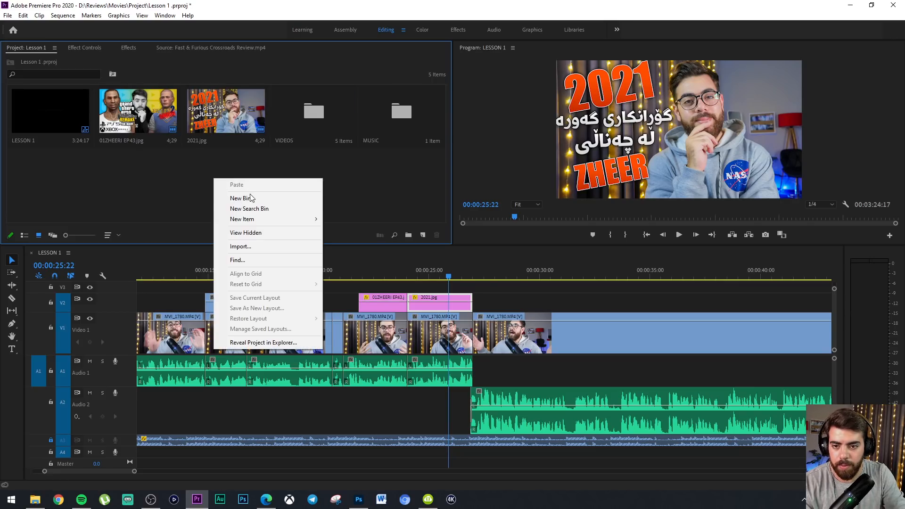
left_click(251, 197)
type("PHO")
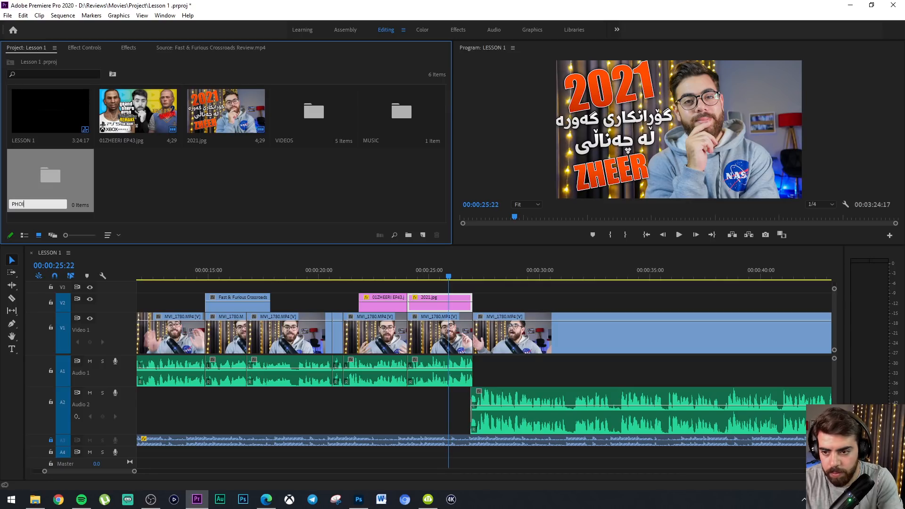
type("TO")
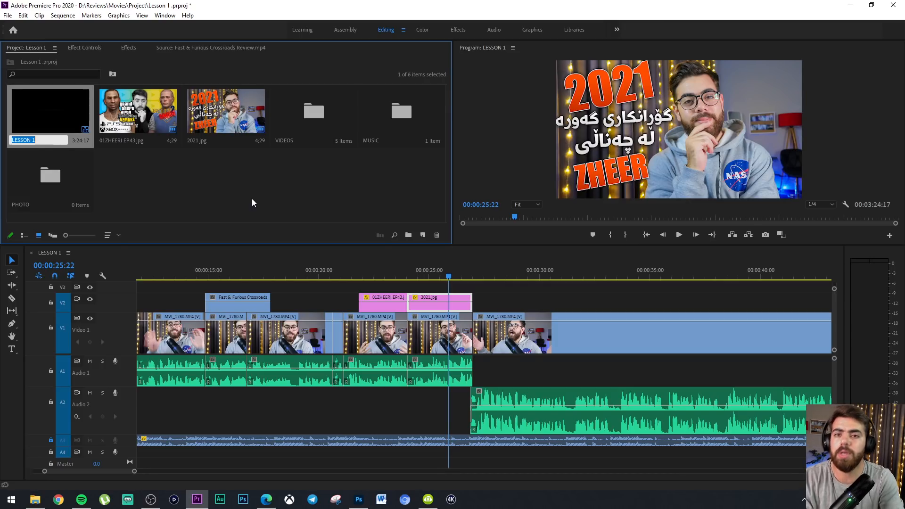
key("Tab")
left_click_drag(130, 182, 210, 119)
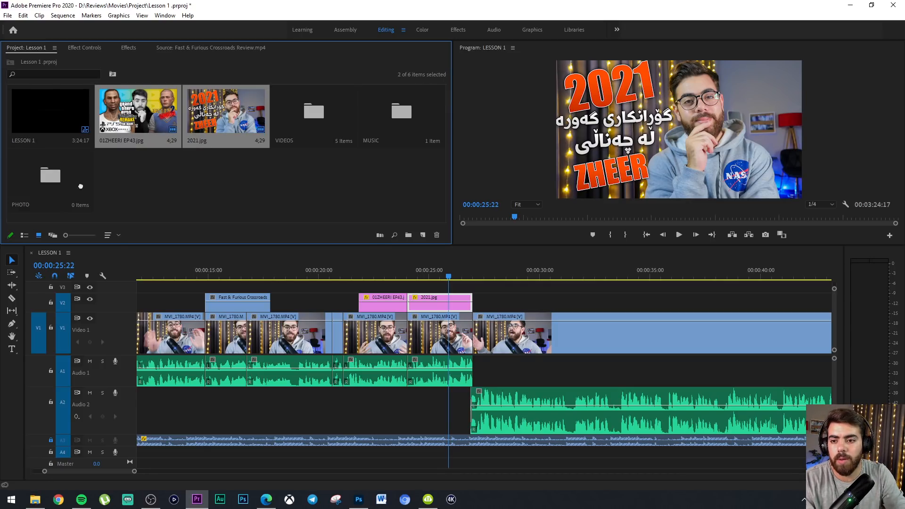
left_click_drag(80, 186, 54, 196)
Create a bin named PRO and move the LESSON 1 sequence into it
right_click(95, 192)
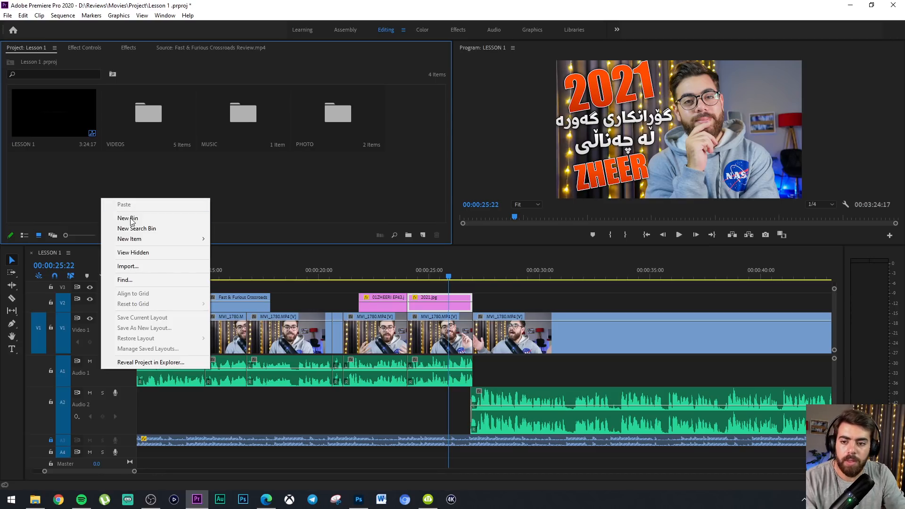
left_click(143, 219)
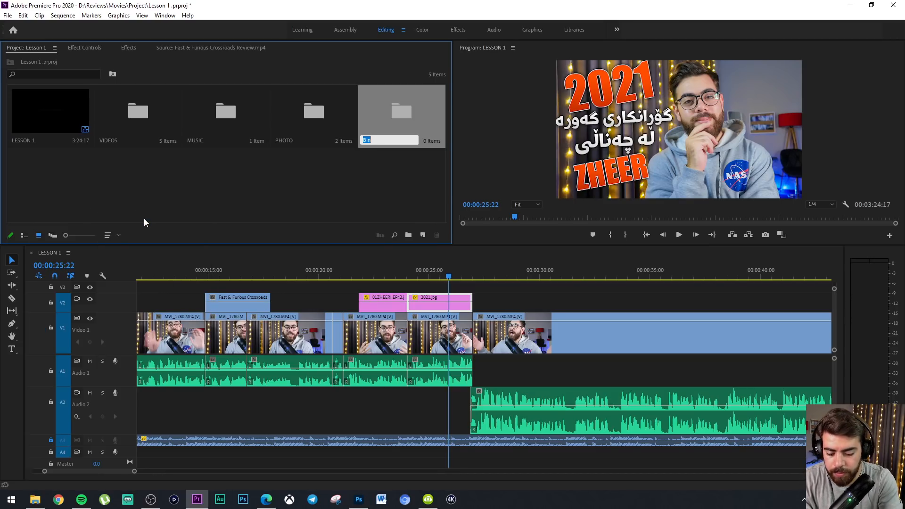
type("PRO")
key("Tab")
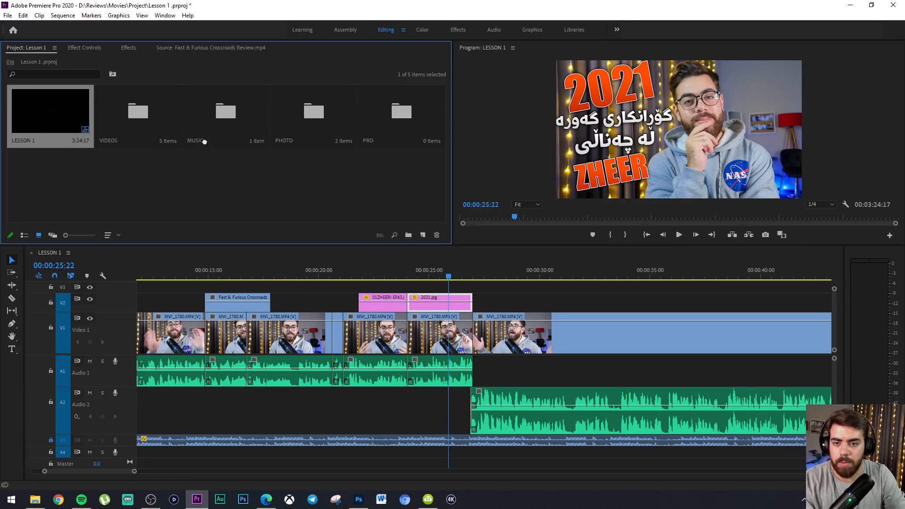
left_click_drag(50, 111, 396, 128)
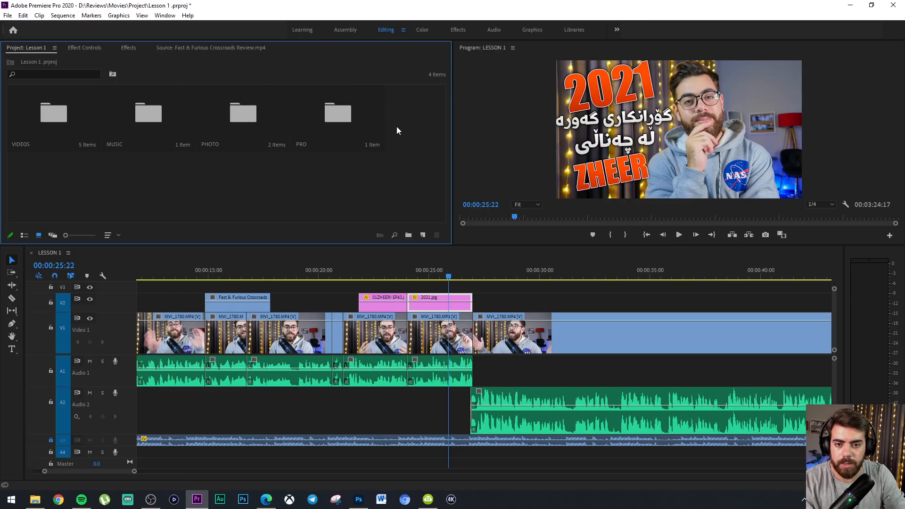
Open the PHOTO bin to check its images and return to the project's bin overview
left_click(446, 276)
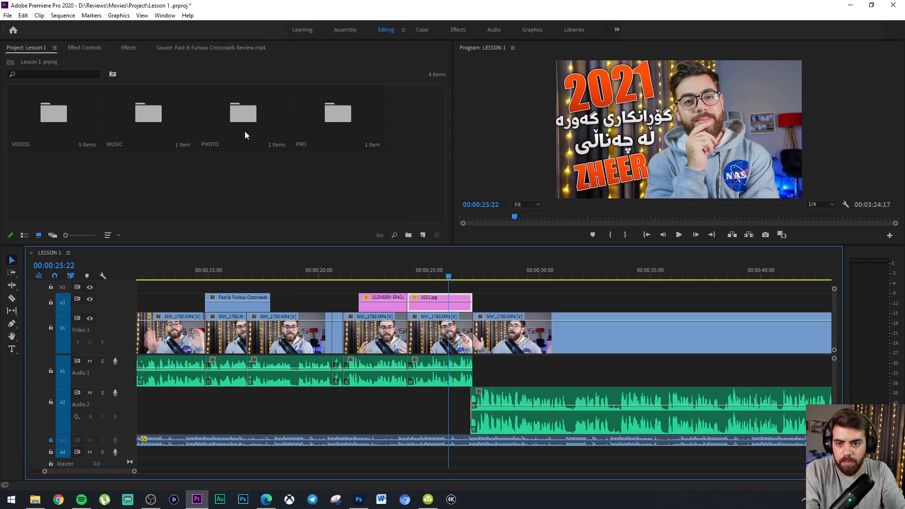
double_click(236, 115)
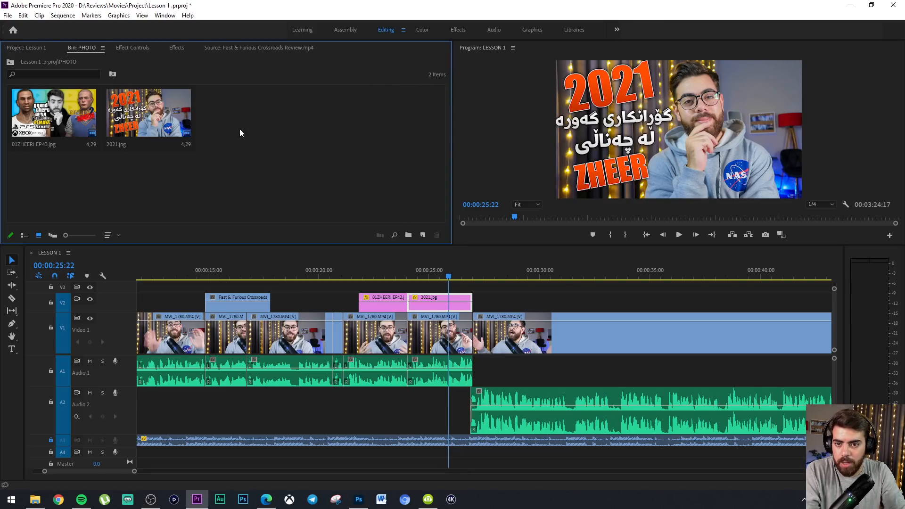
left_click(46, 48)
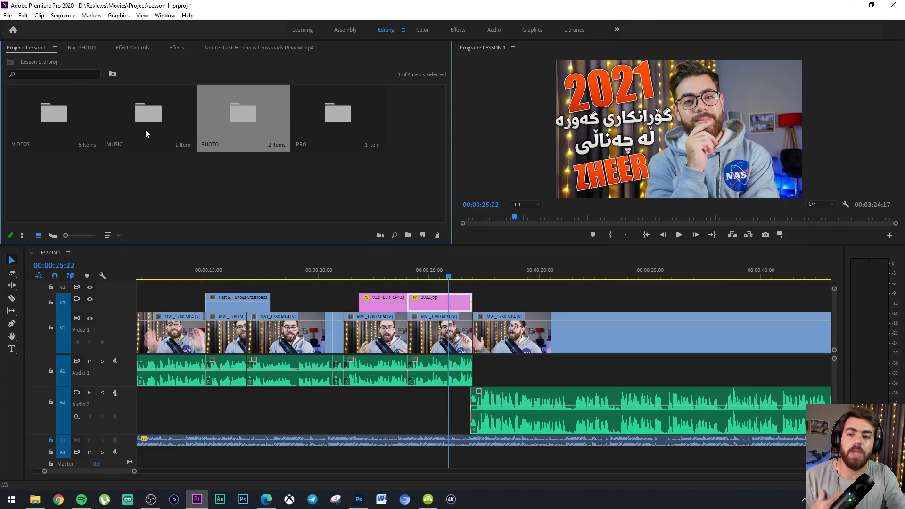
left_click(316, 103)
left_click(68, 123)
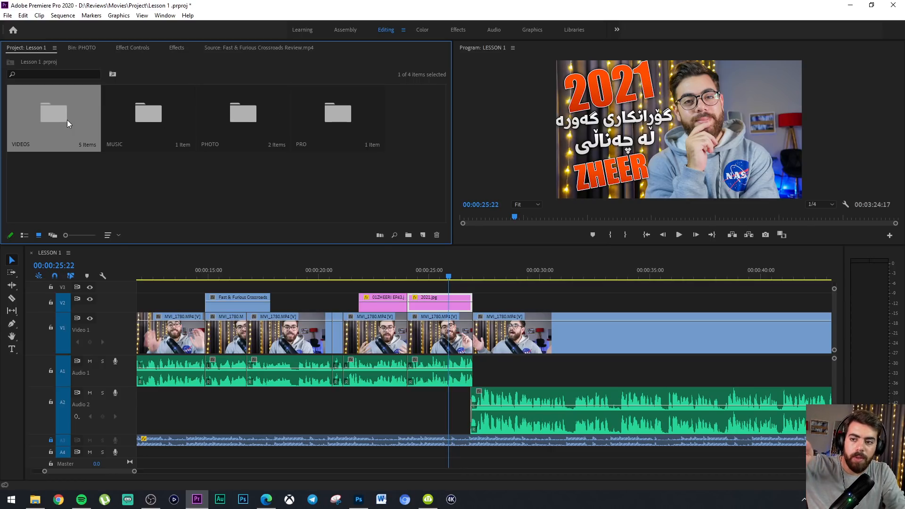
left_click(144, 123)
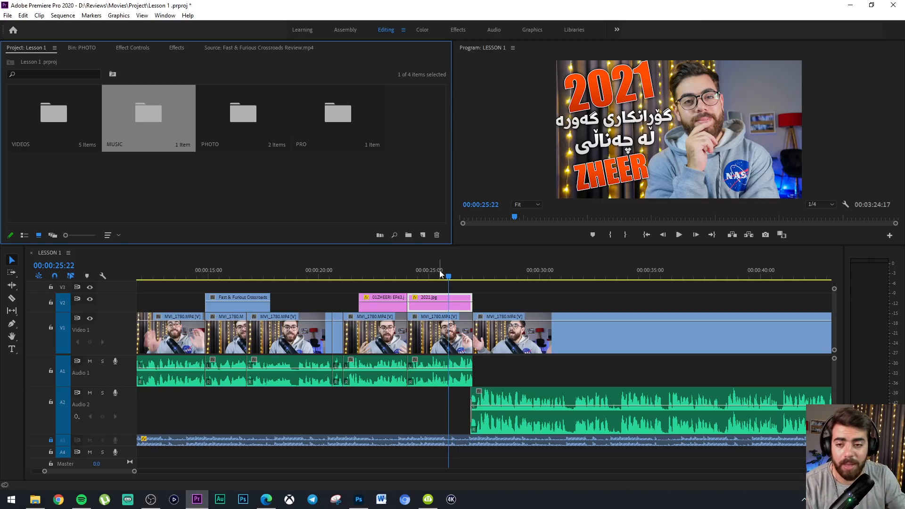
left_click_drag(354, 190, 354, 172)
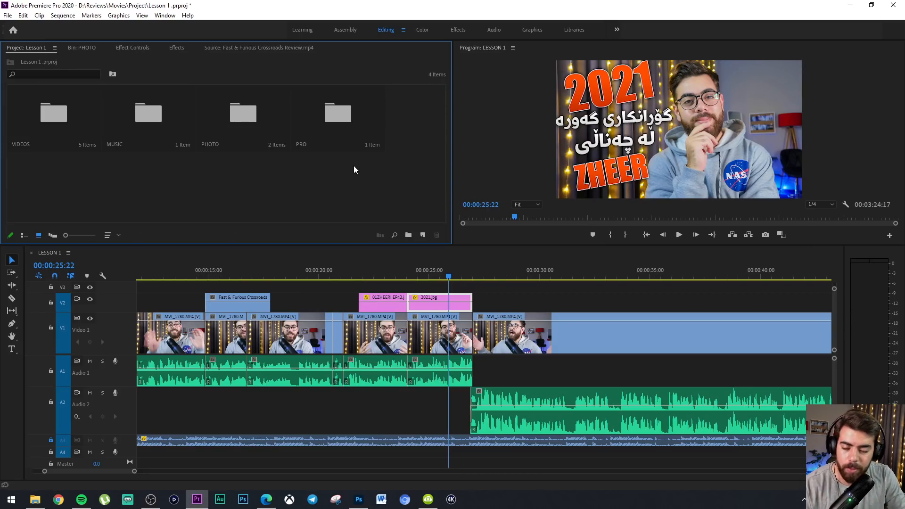
Save the project and park the playhead at 00:00:25:15 on the LESSON 1 timeline
key("ctrl+s")
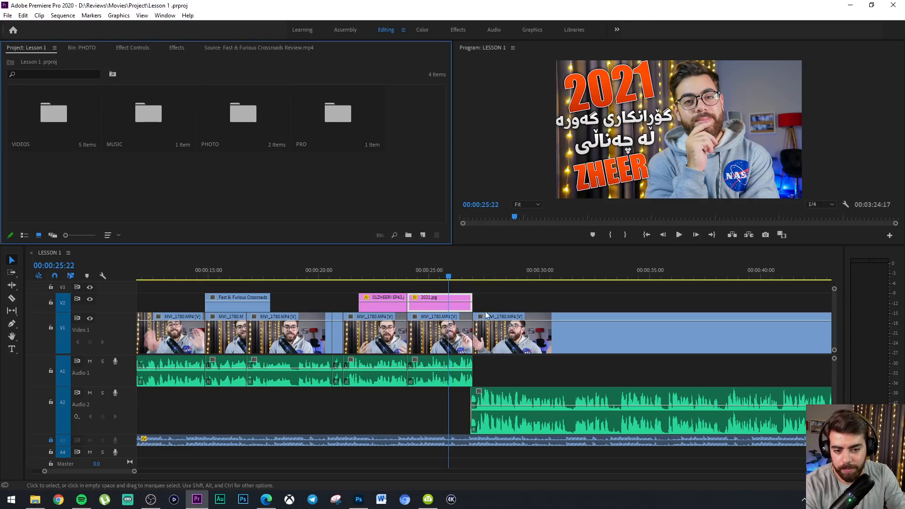
left_click(443, 269)
key("minus")
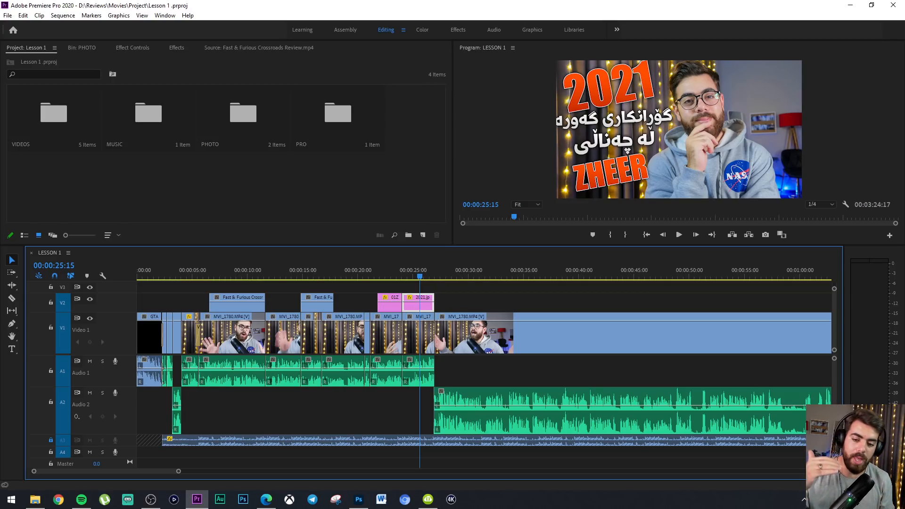
Unlock audio track A3, which holds the background music
left_click(202, 441)
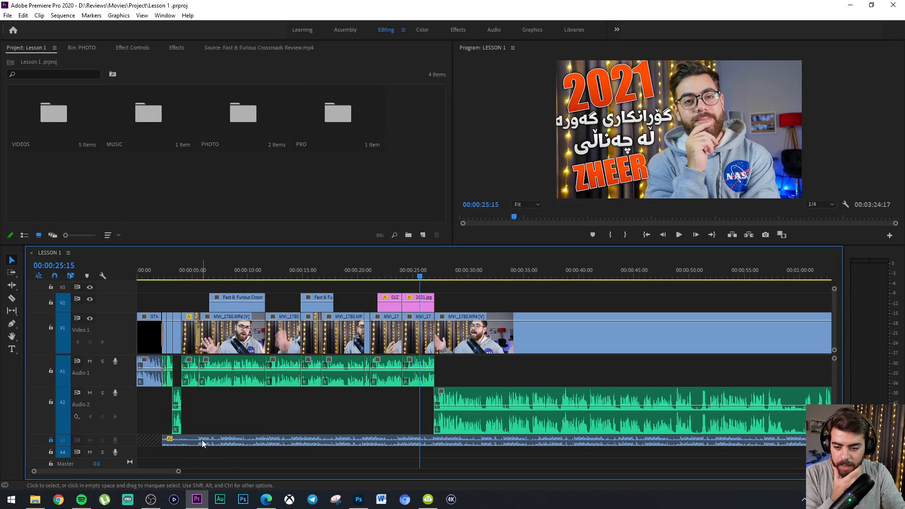
left_click(78, 452)
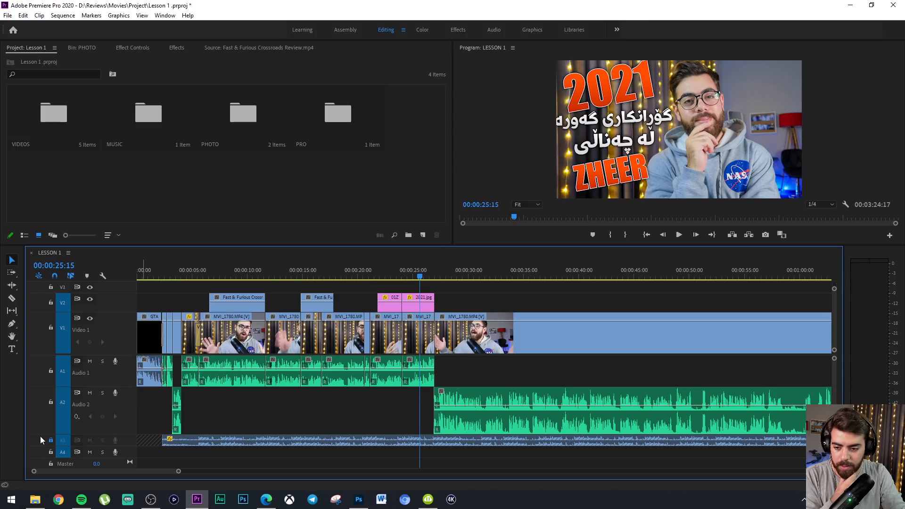
left_click(50, 441)
left_click_drag(255, 459, 231, 462)
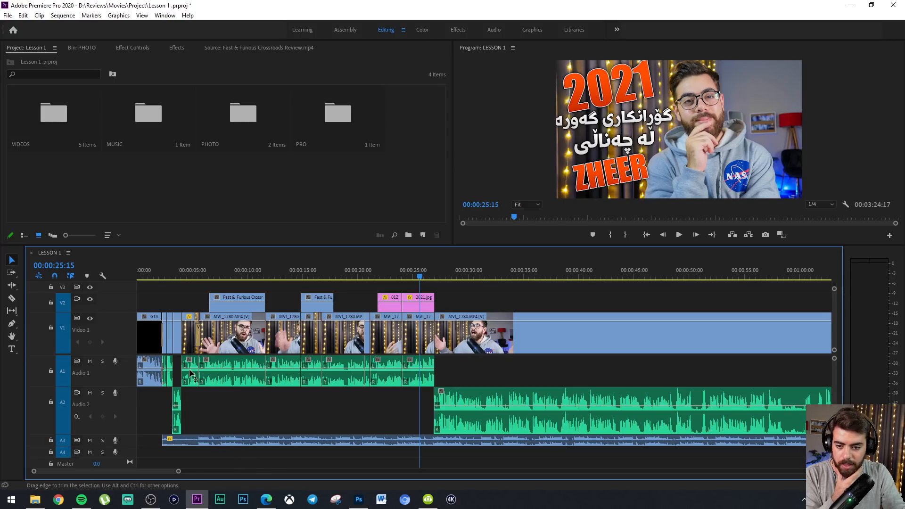
Try stacking the second Fast & Furious Crossroads clip on V3 above the first one, play back from 00:00:07:24, and undo the move
left_click_drag(278, 407, 199, 384)
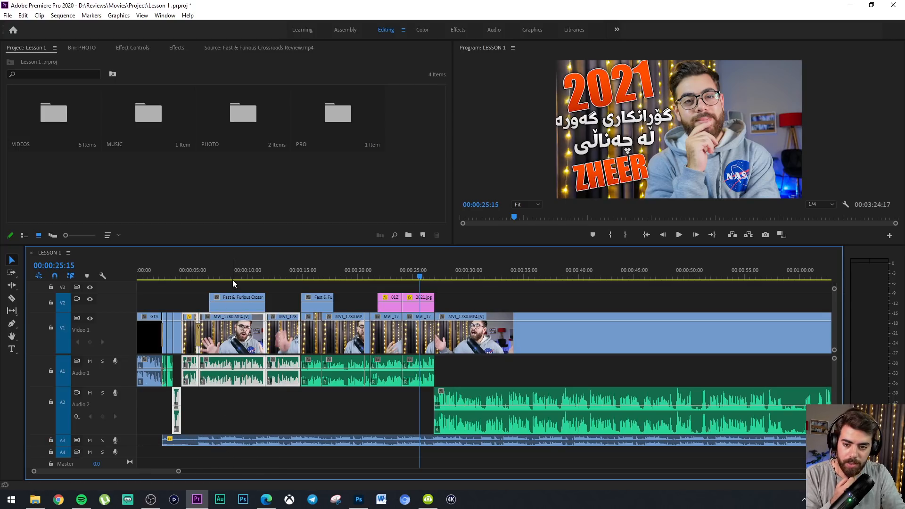
left_click(243, 301)
left_click_drag(312, 305, 224, 273)
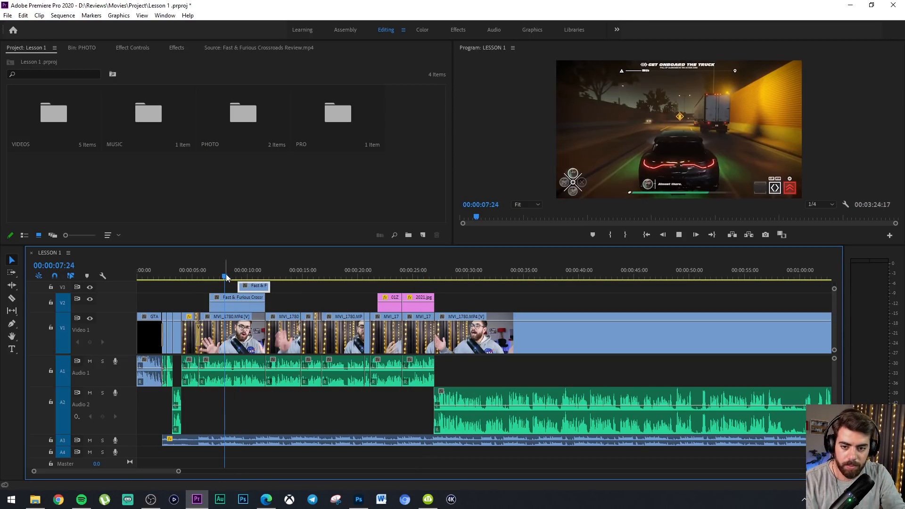
key("space")
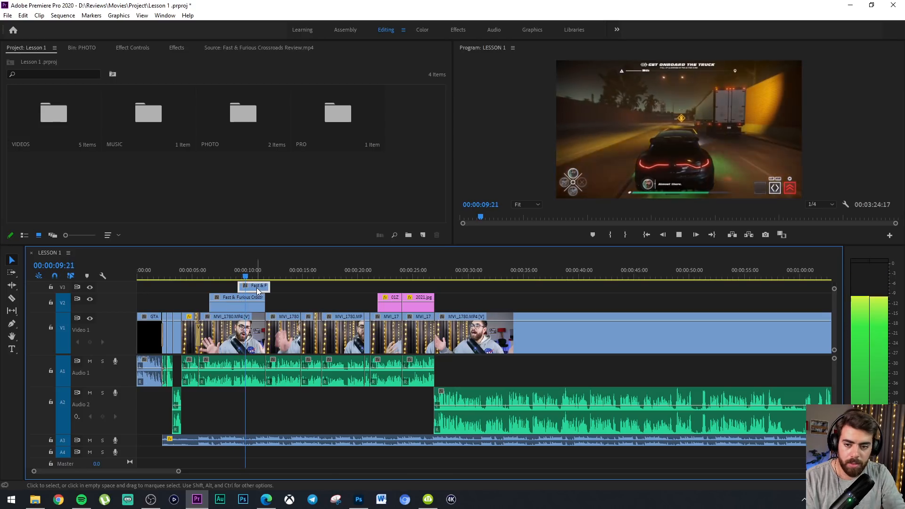
key("space")
key("ctrl+z")
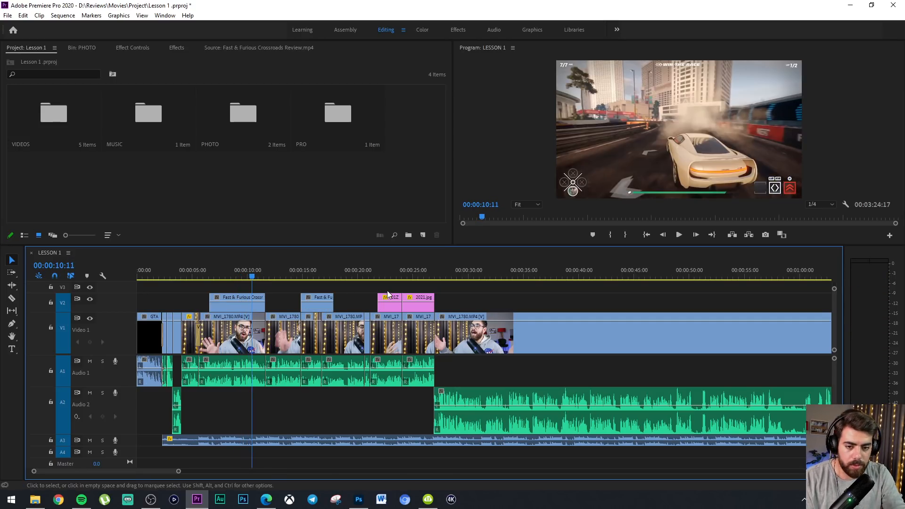